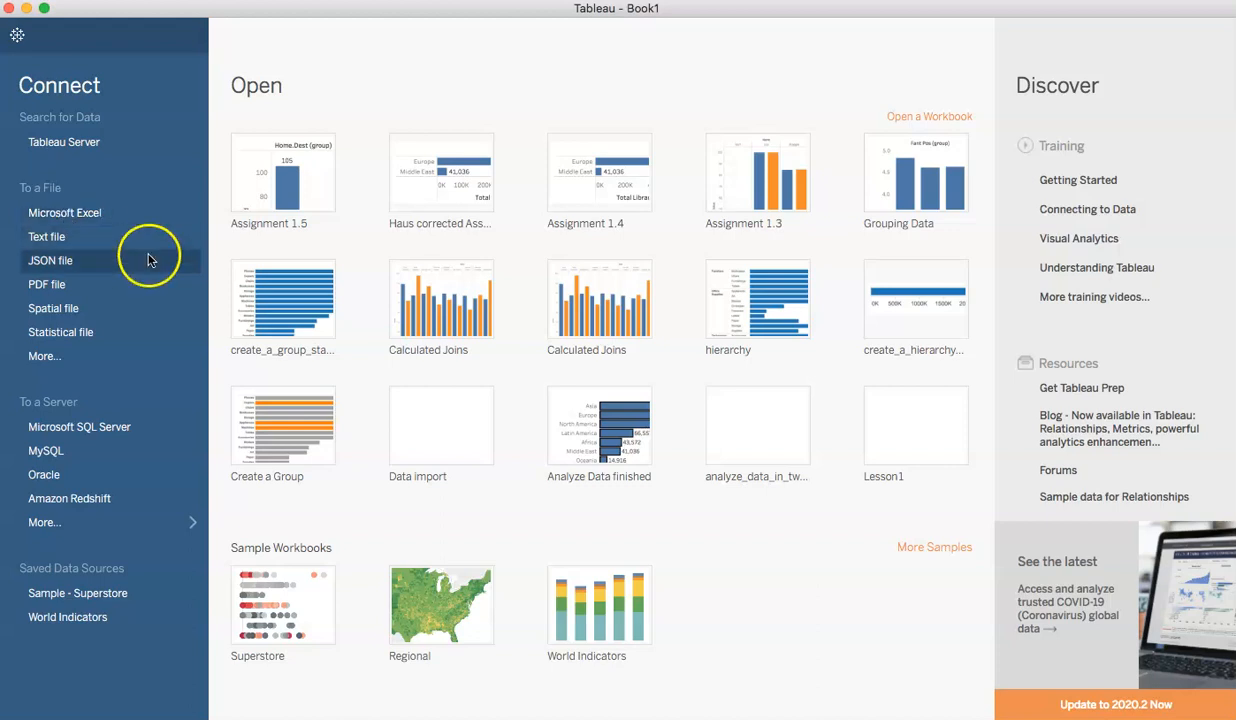
- Connect to the text file DSNY_Monthly_Tonnage_Data.csv from the Downloads folder and open Sheet 1
left_click(35, 240)
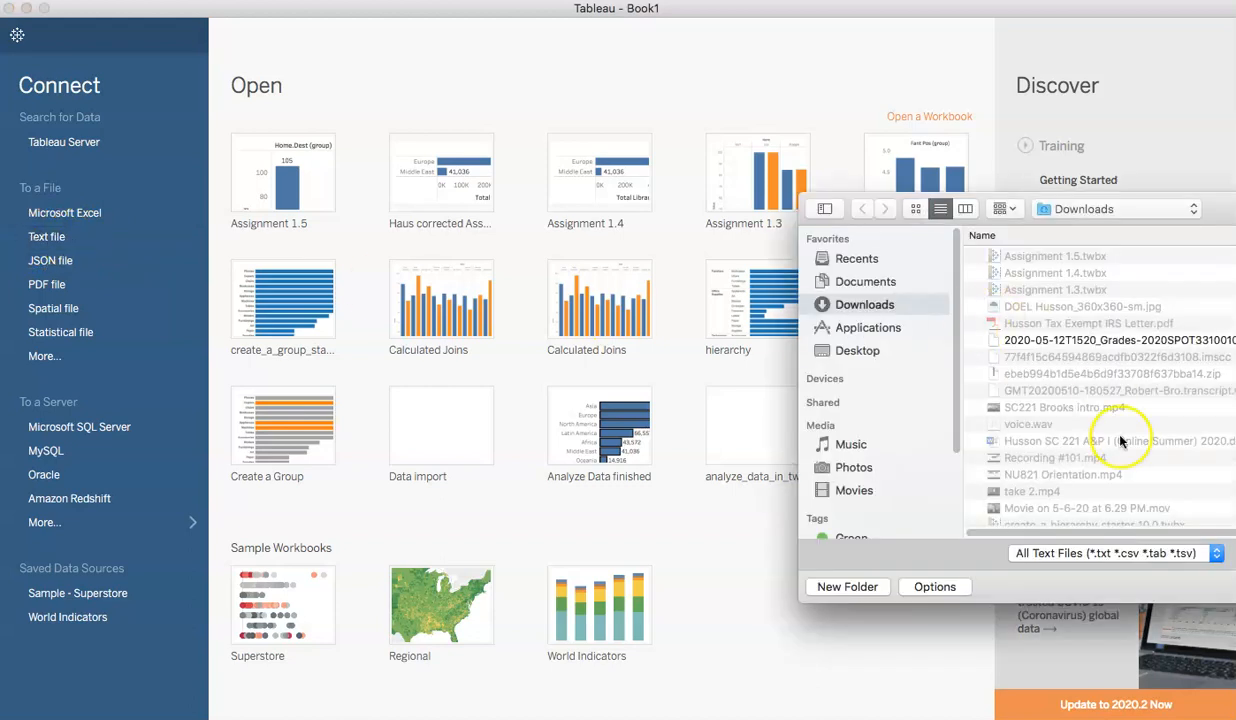
scroll(1083, 412, "down", 2)
scroll(1083, 412, "down", 10)
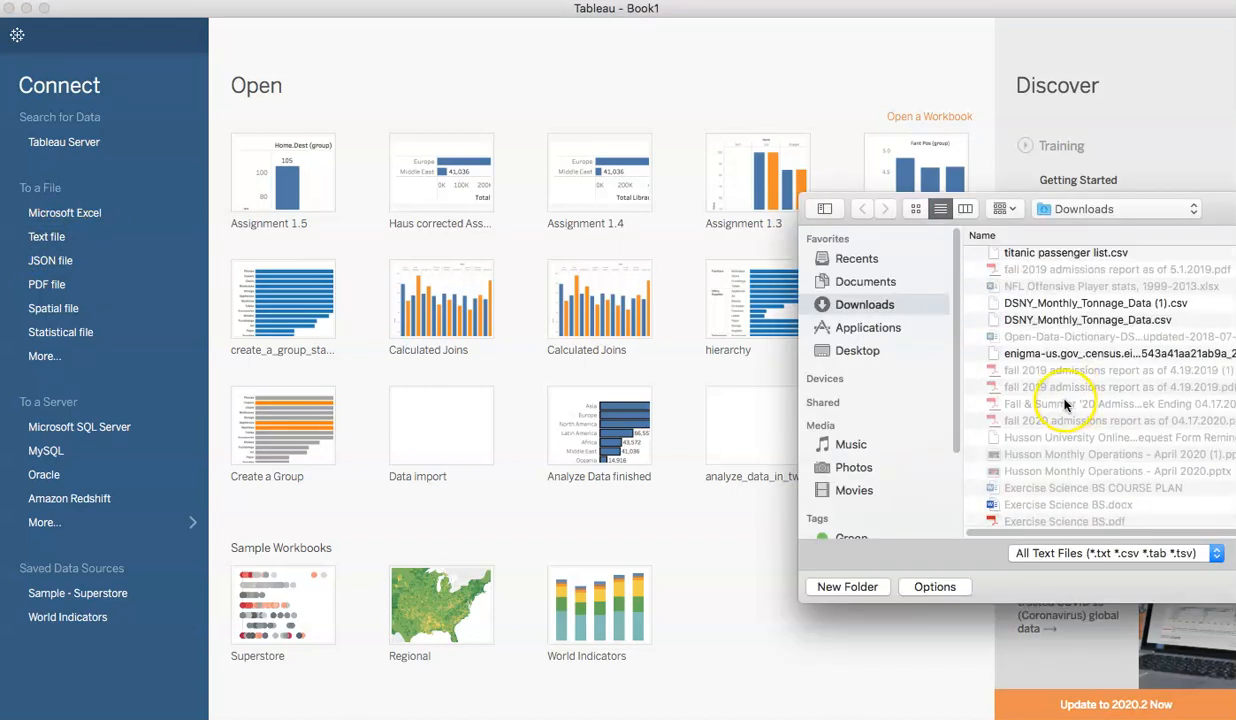
left_click(1098, 321)
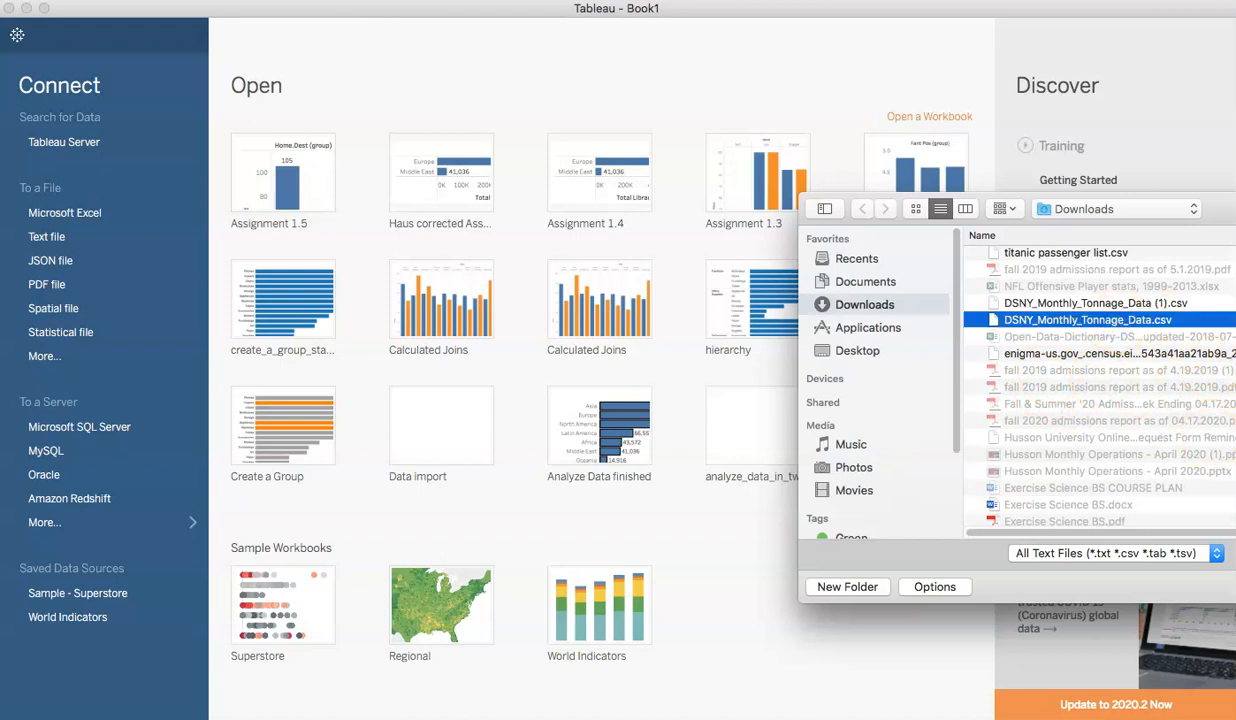
key("Return")
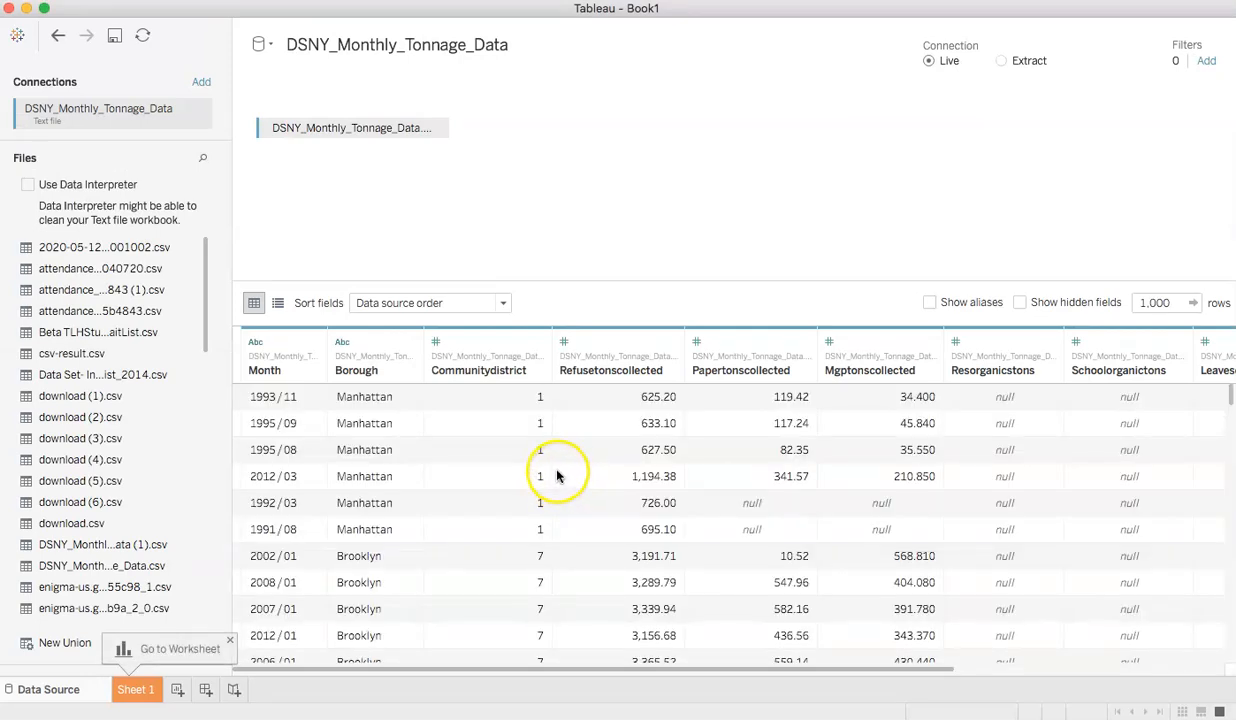
left_click(124, 686)
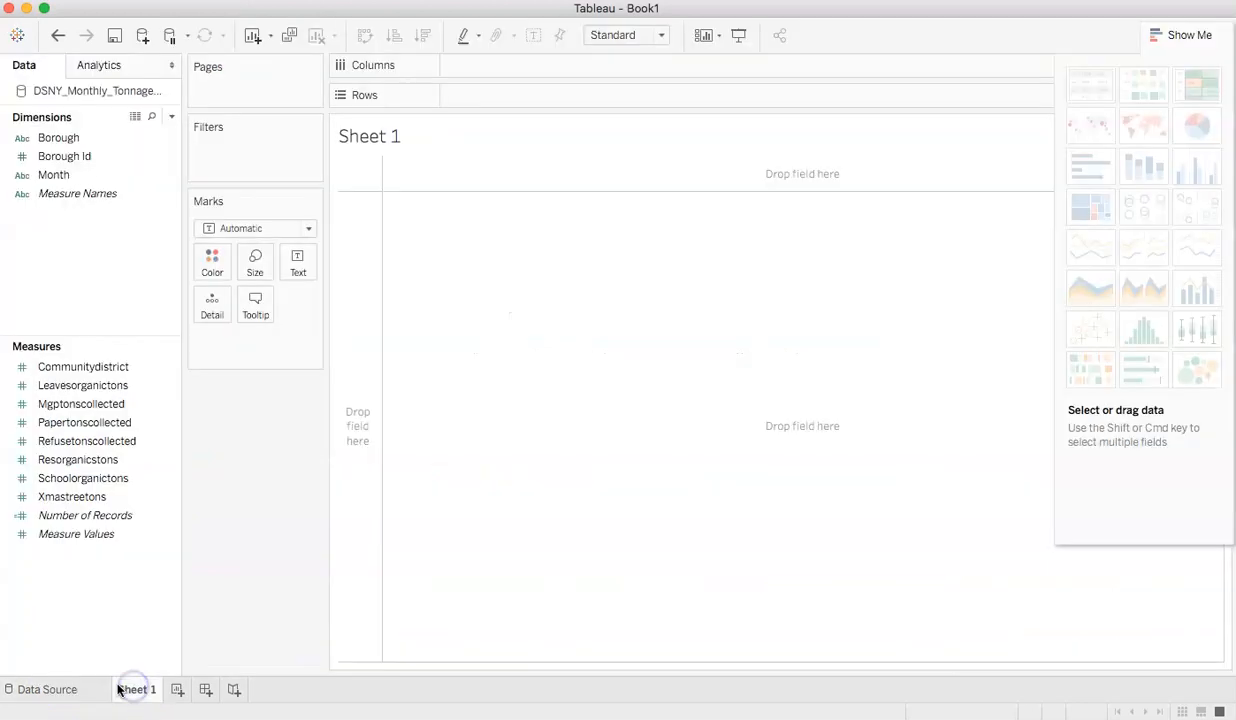
left_click(80, 152)
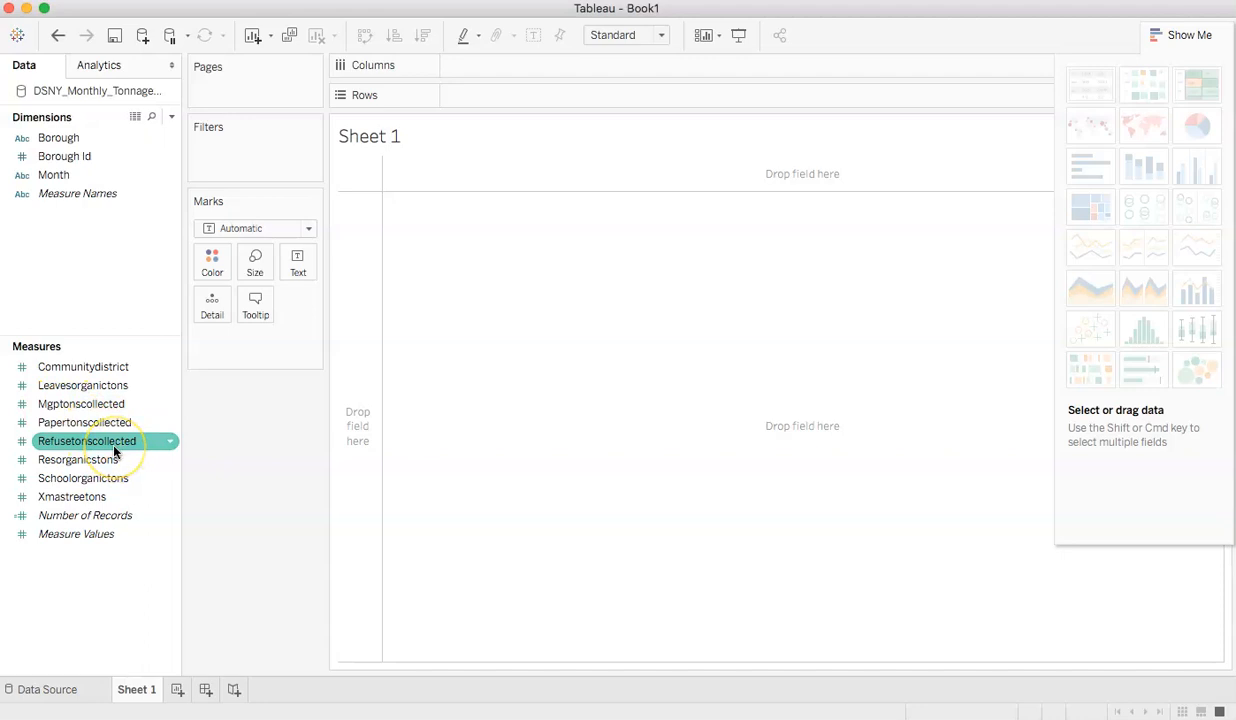
left_click(122, 478)
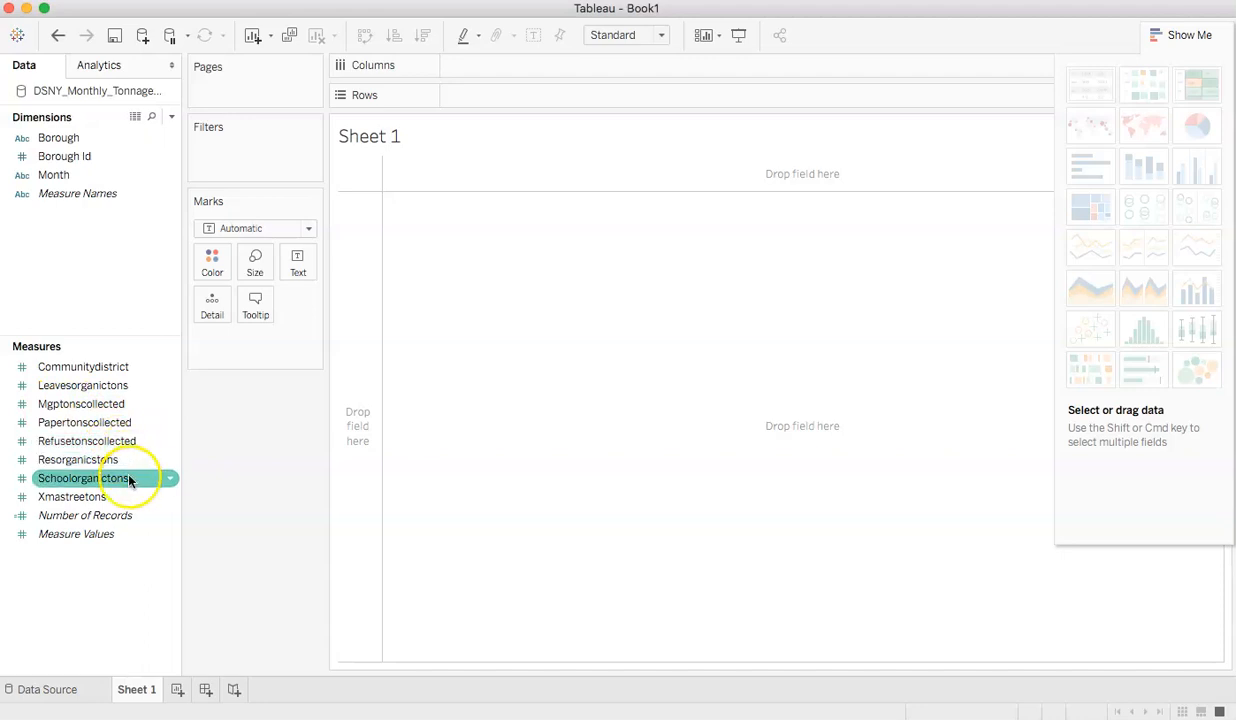
left_click(54, 498)
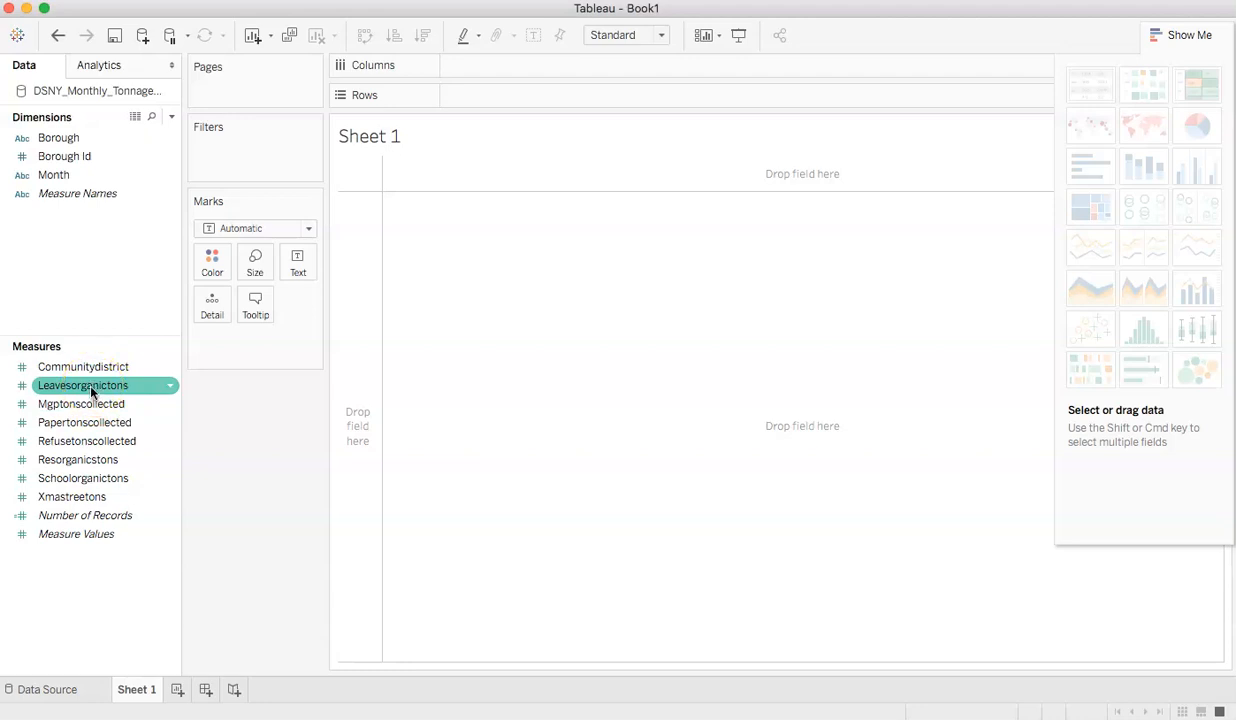
- Hide the chart suggestions and start a new calculated field named Recyclables Collected (Tons)
left_click(1178, 36)
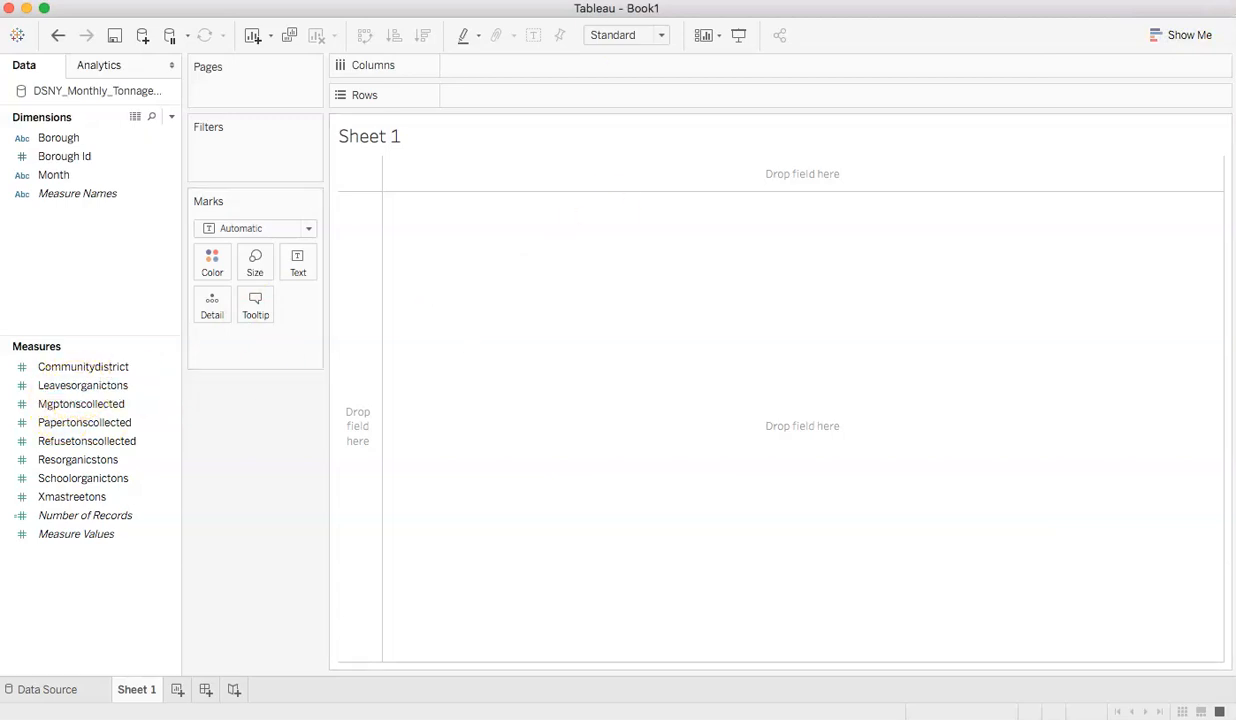
left_click(398, 0)
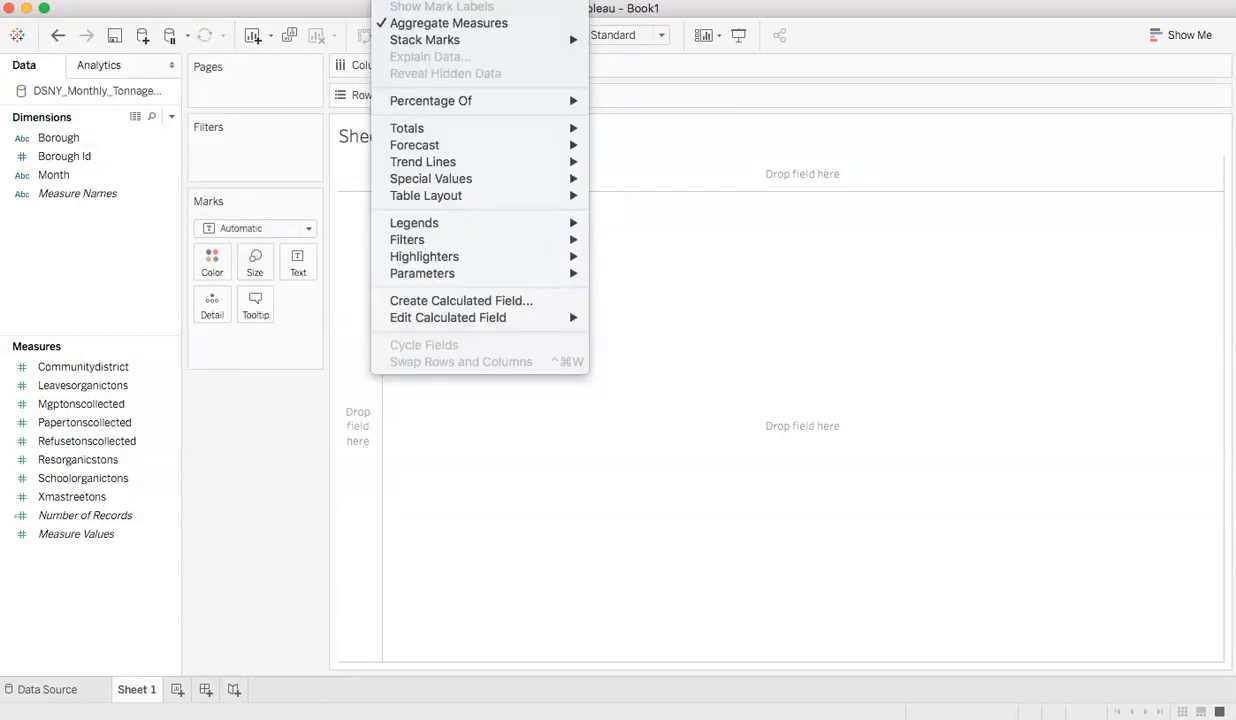
left_click(474, 301)
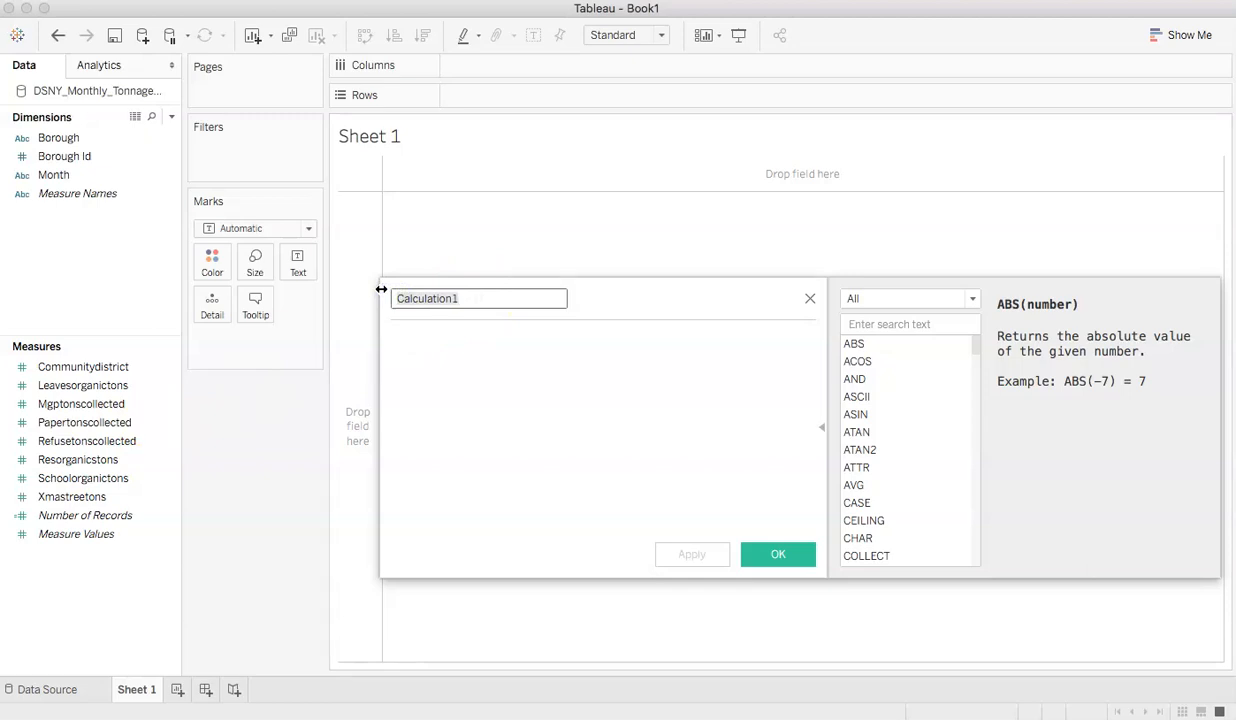
type("Recyclables")
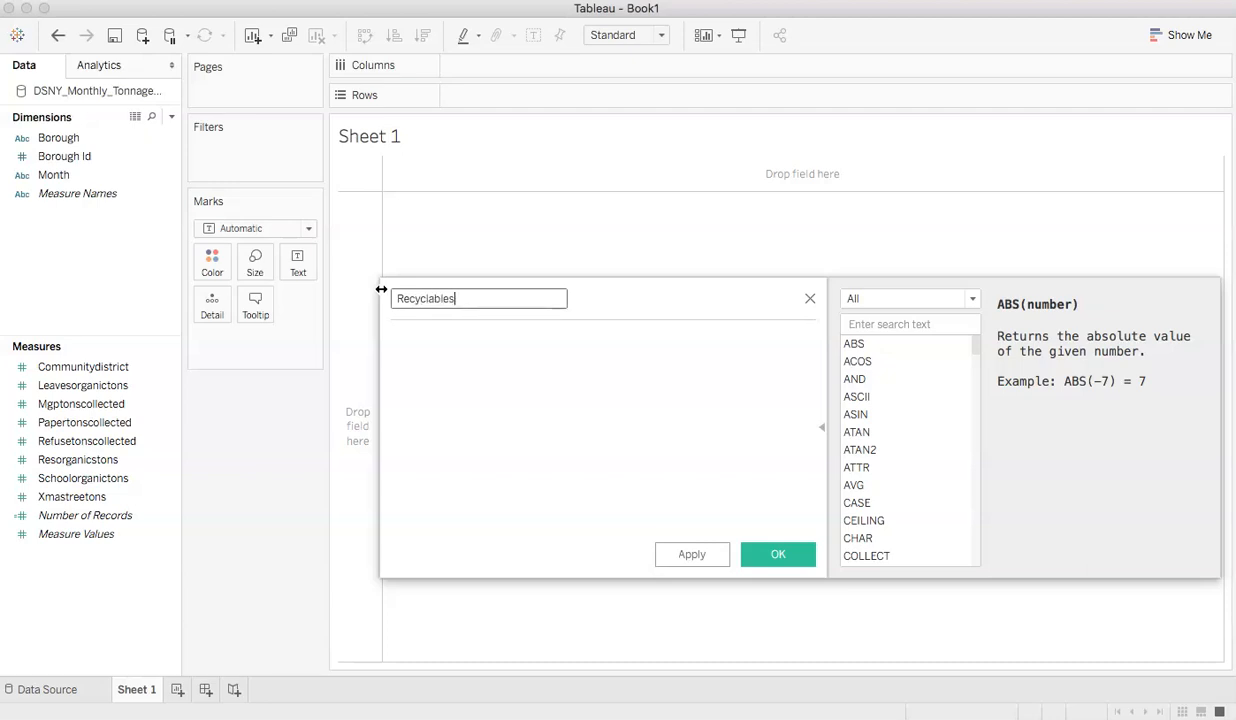
type(" Collected Tons")
left_click(509, 297)
left_click(505, 298)
type("(")
left_click(531, 298)
type(")")
- Define the Recyclables Collected (Tons) formula as [Mgptonscollected]+[Papertonscollected] and save the calculated field
left_click(578, 406)
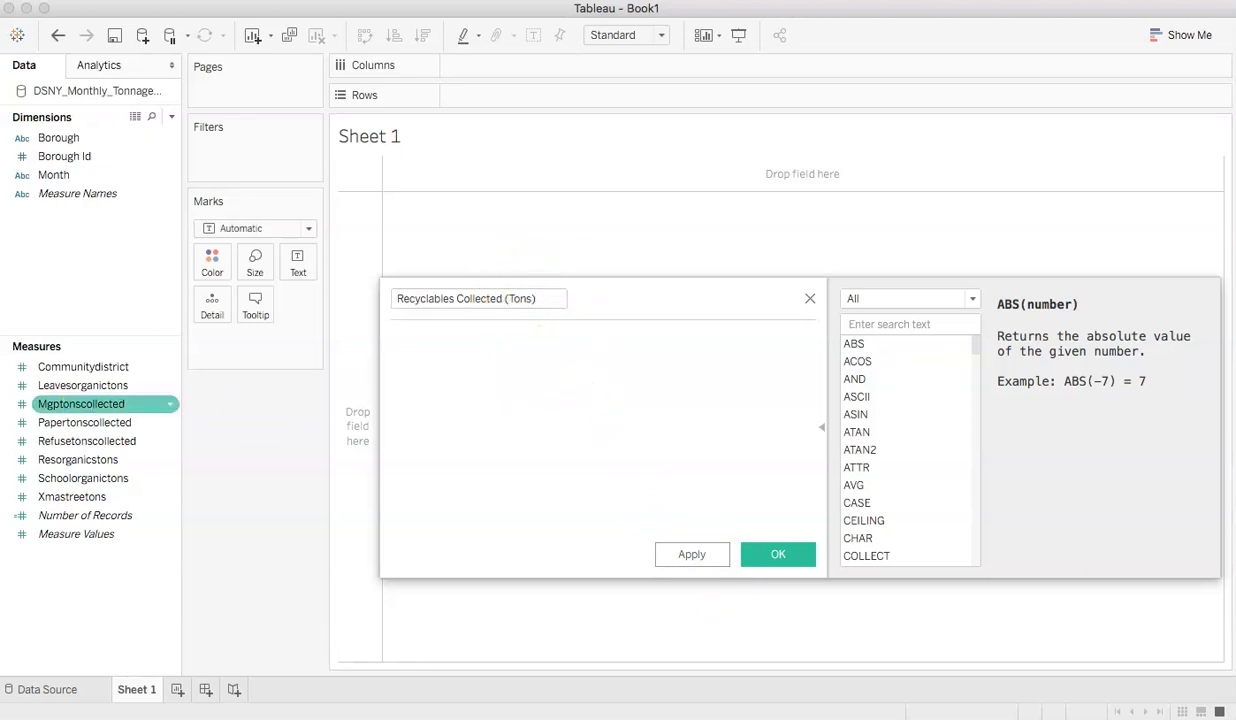
left_click(55, 425)
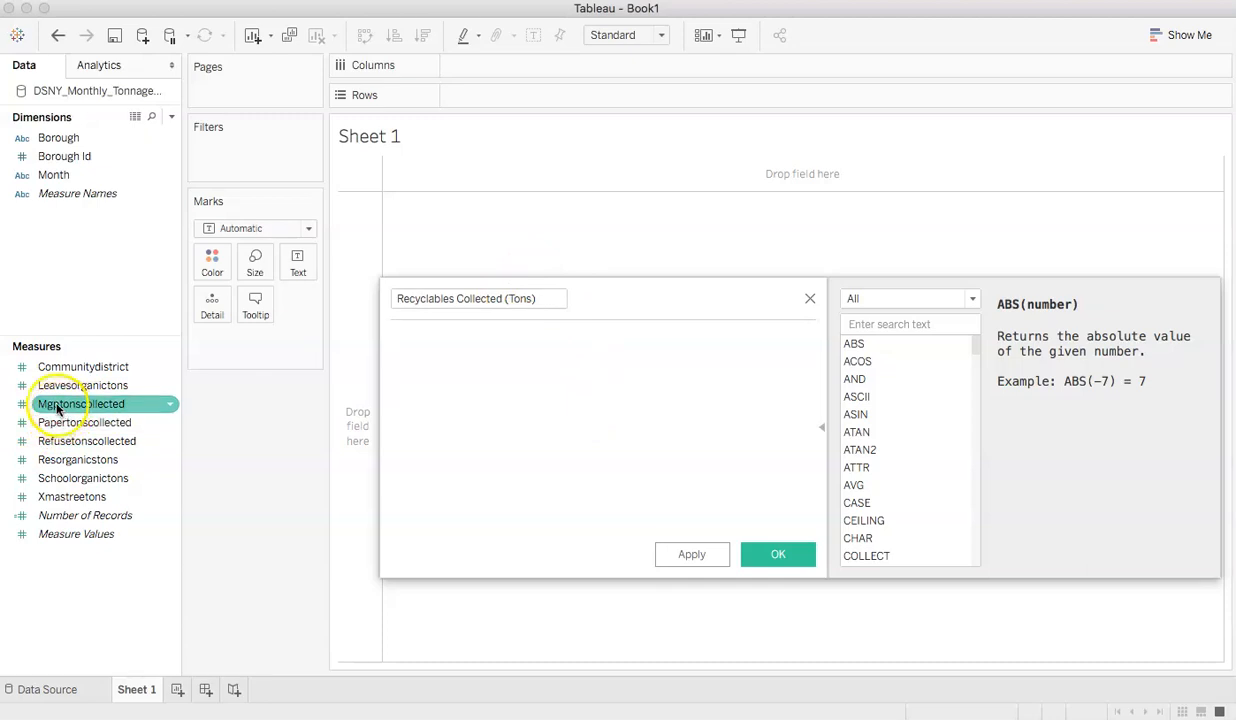
left_click_drag(57, 408, 415, 368)
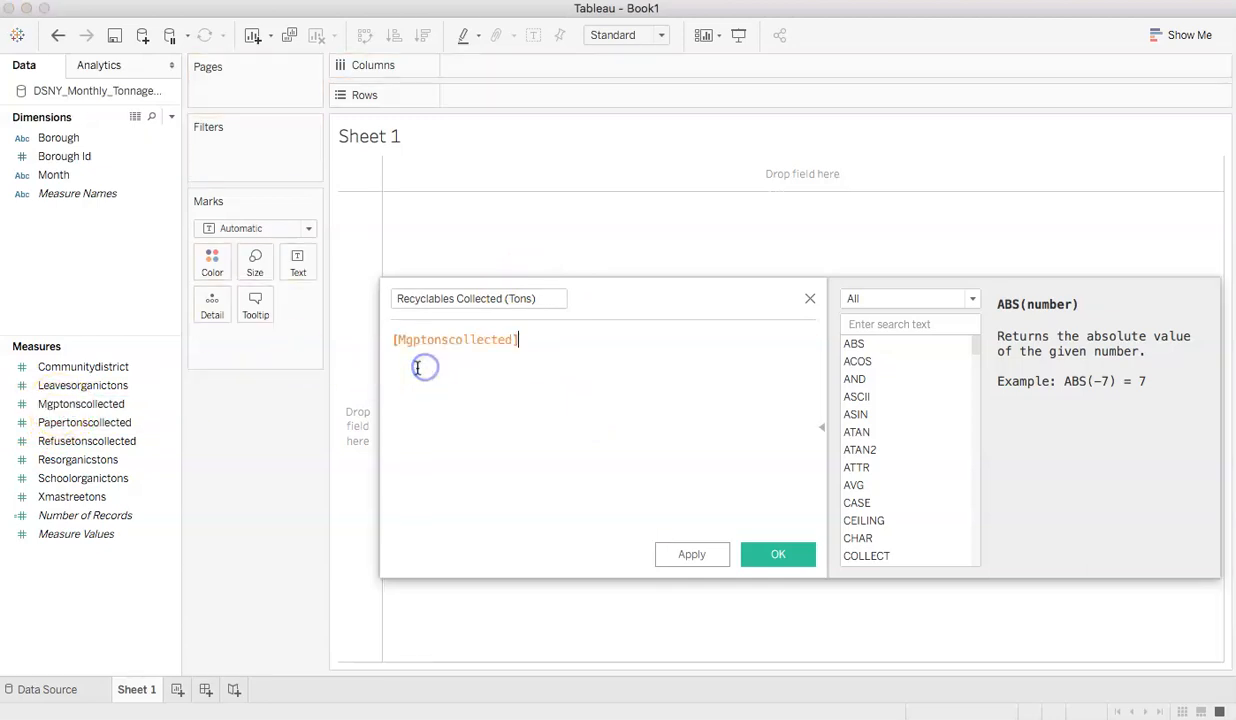
type("+")
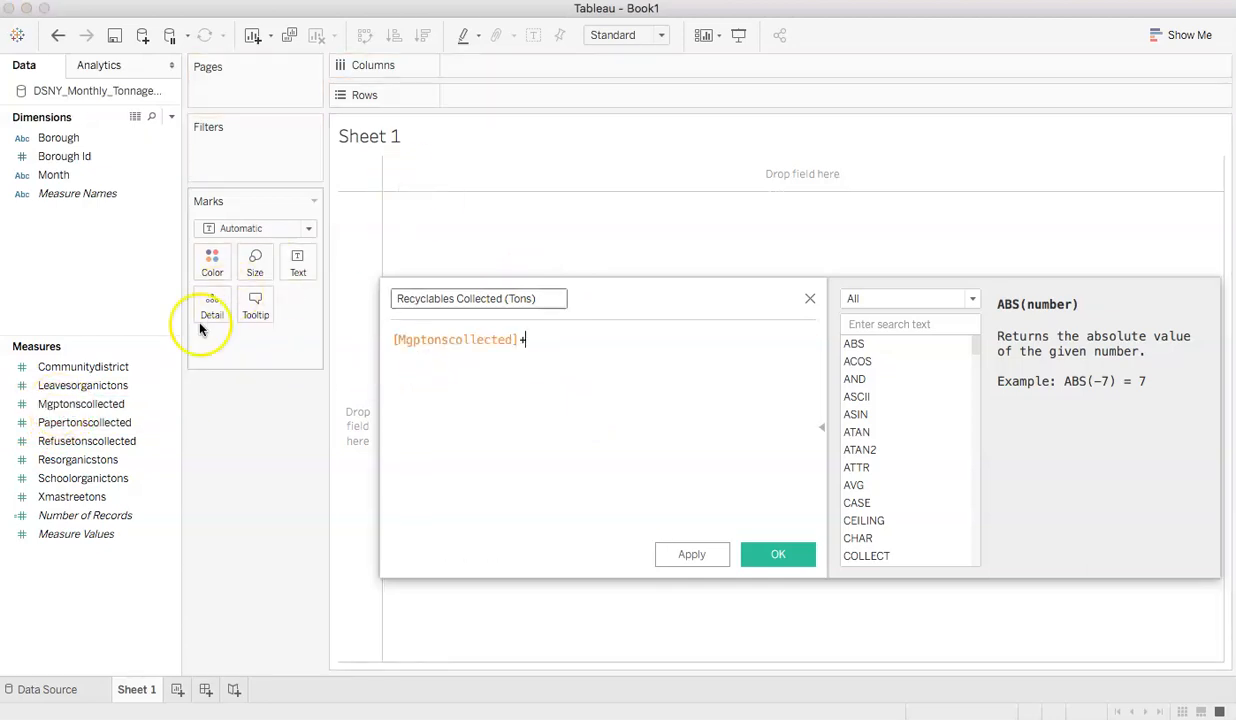
left_click(85, 425)
left_click_drag(85, 425, 640, 352)
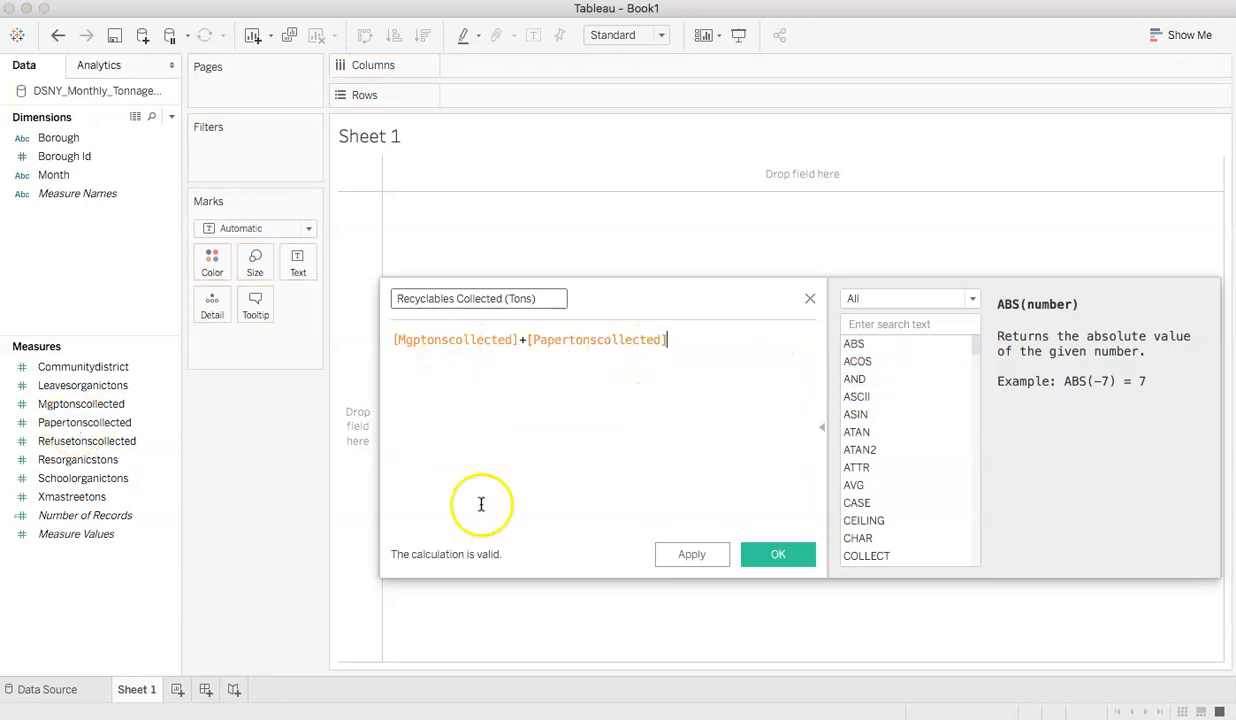
left_click(775, 556)
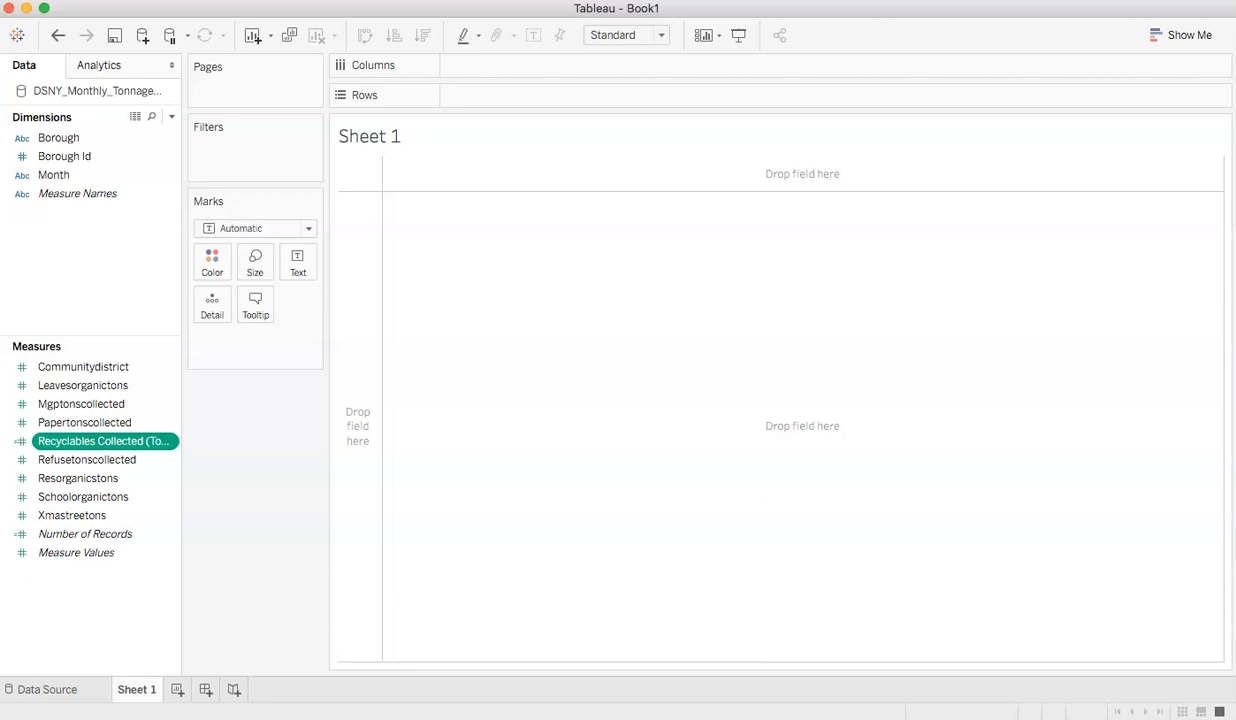
left_click(95, 459, "super")
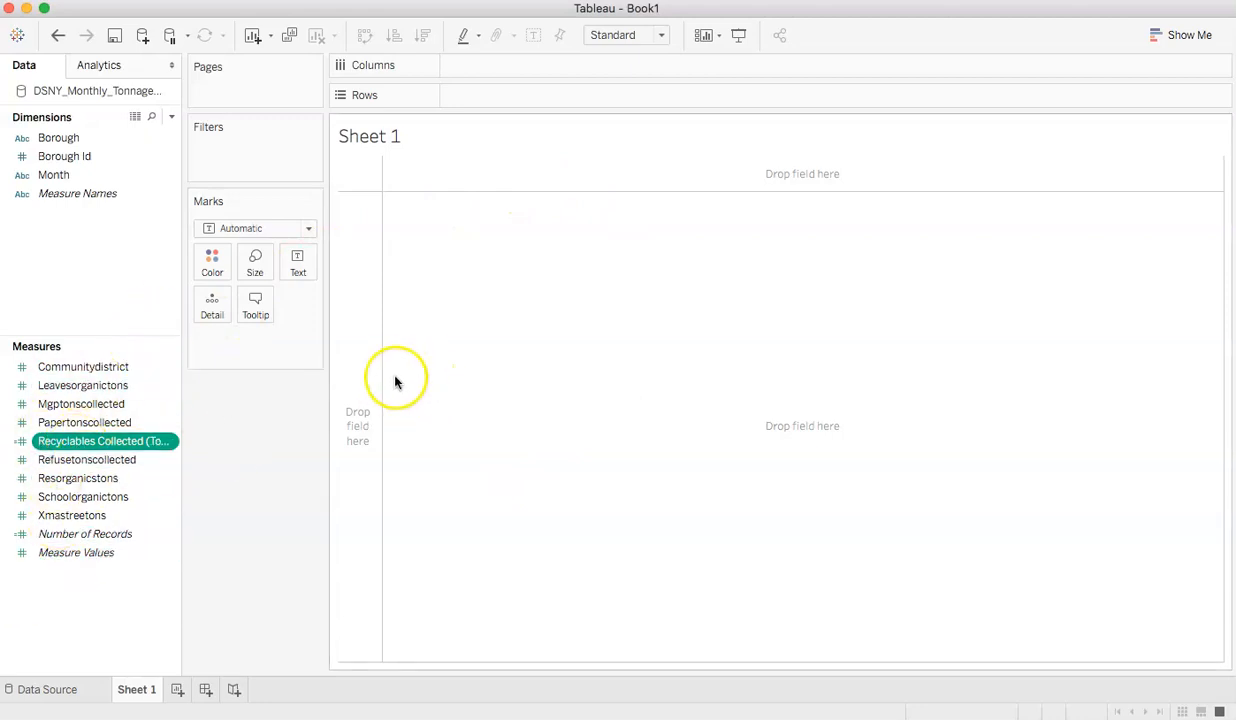
left_click(398, 1)
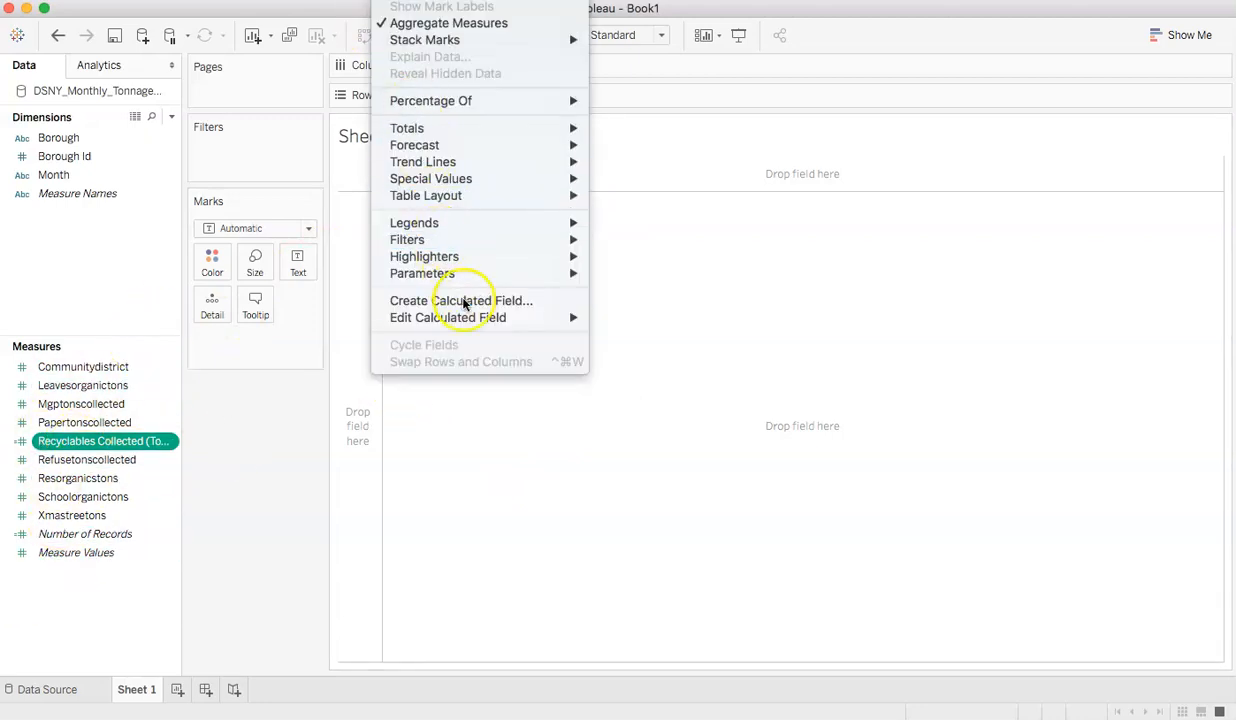
left_click(68, 605)
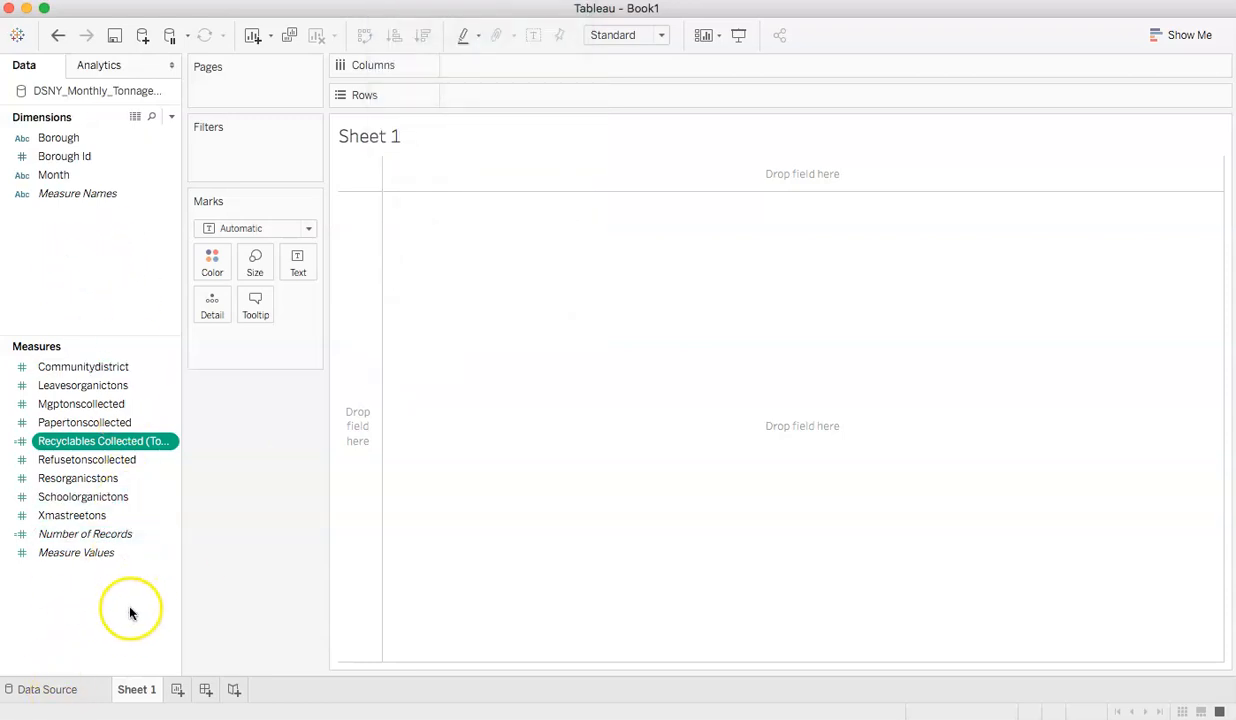
- Start another calculated field and name it Ratio of Recyc to Refuse (Tons)
right_click(84, 278)
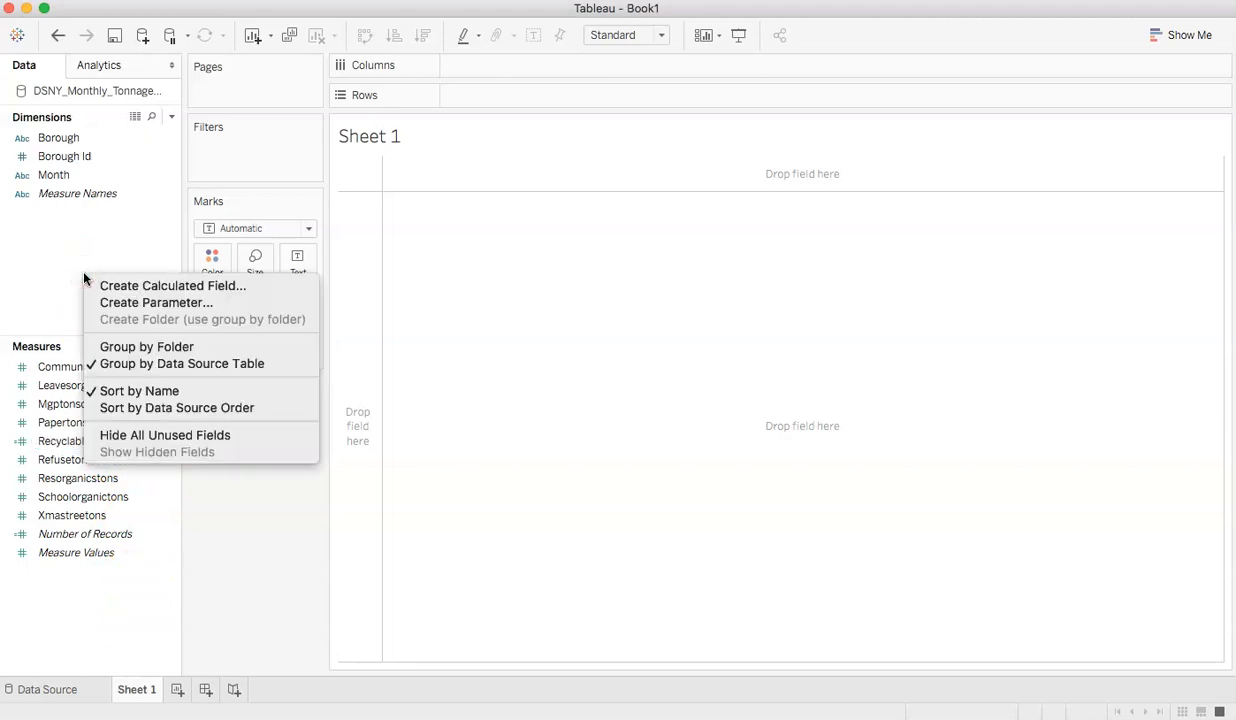
left_click(165, 287)
left_click(460, 298)
left_click_drag(460, 298, 386, 298)
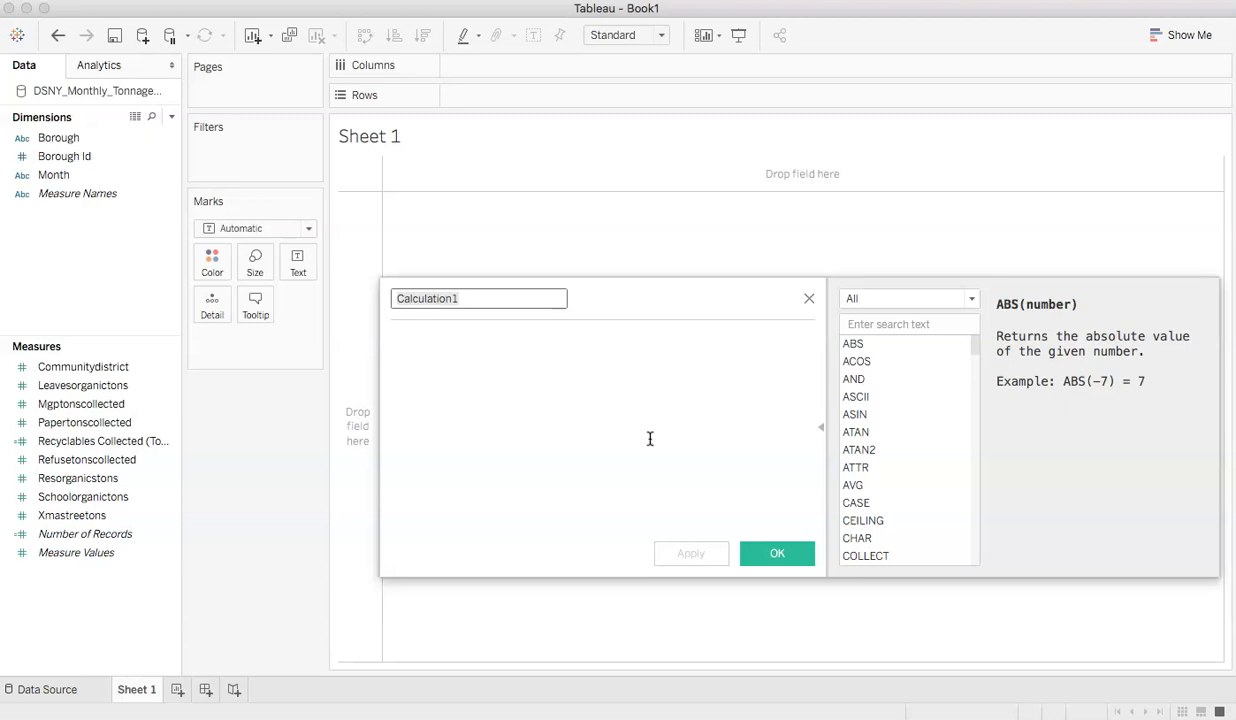
type("Ratio of Recyc to Refuse (Tons")
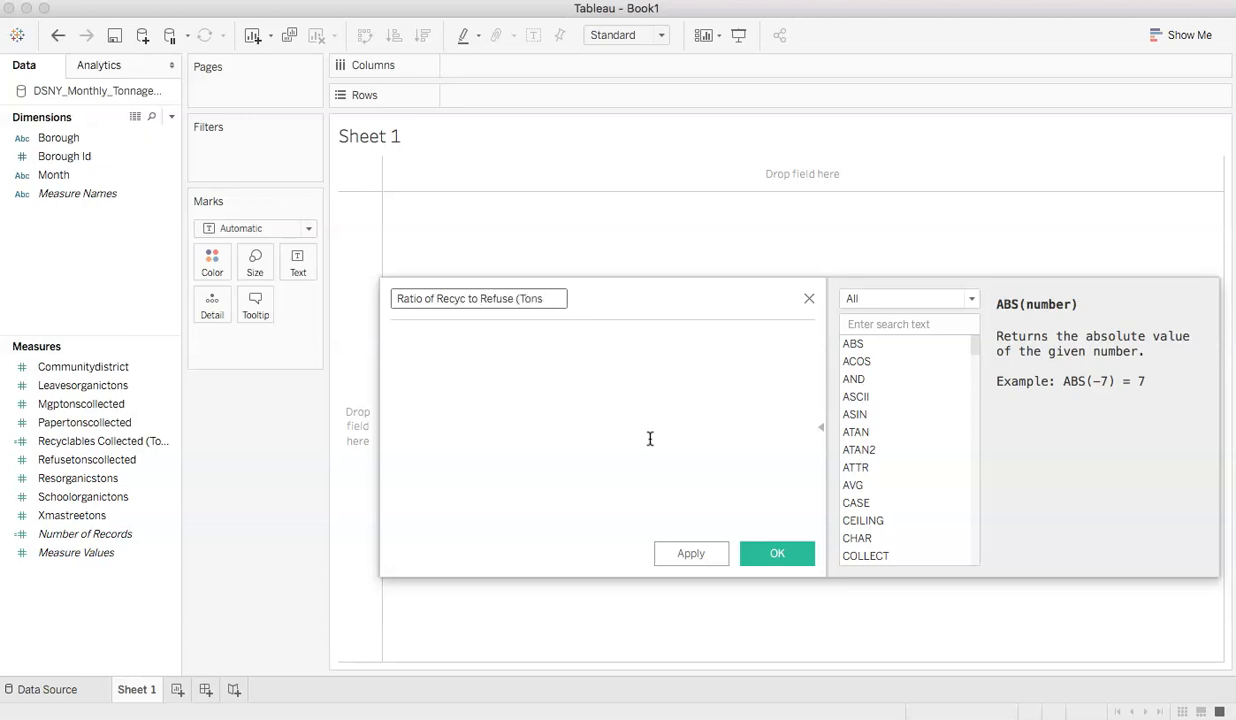
- Enter the ratio formula as [Recyclables Collected (Tons)]/[Refusetonscollected]
left_click(472, 374)
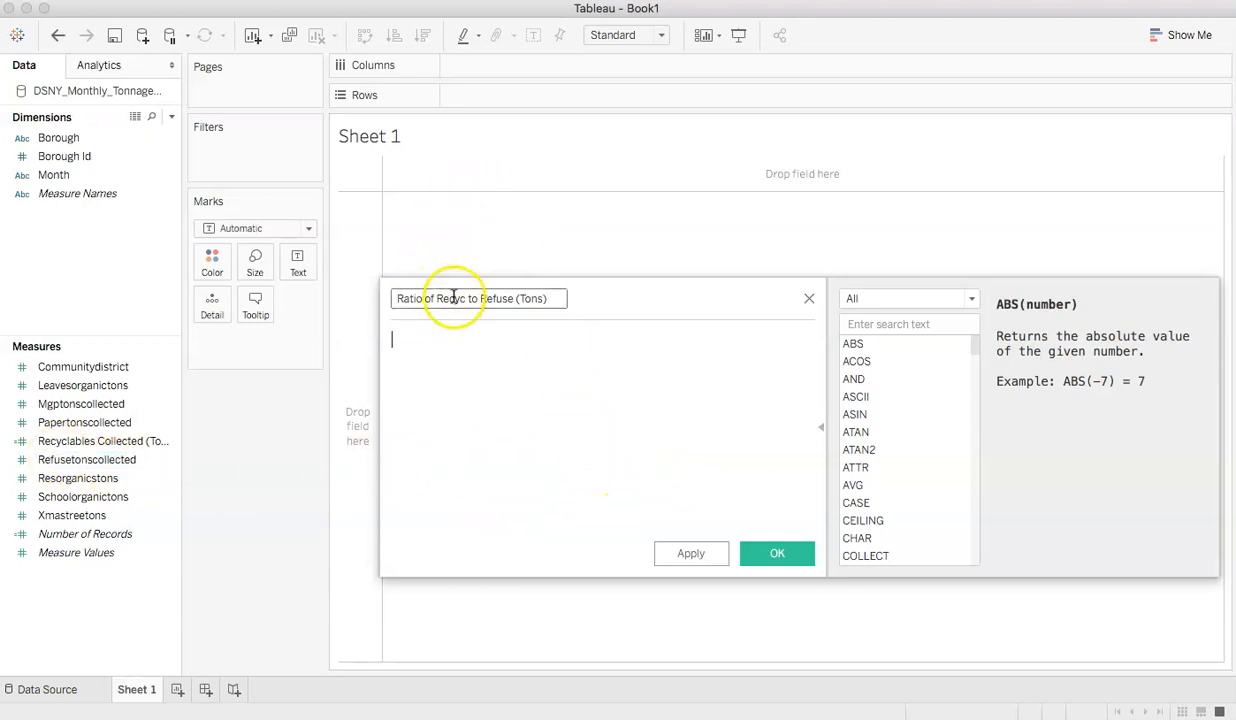
left_click(140, 441)
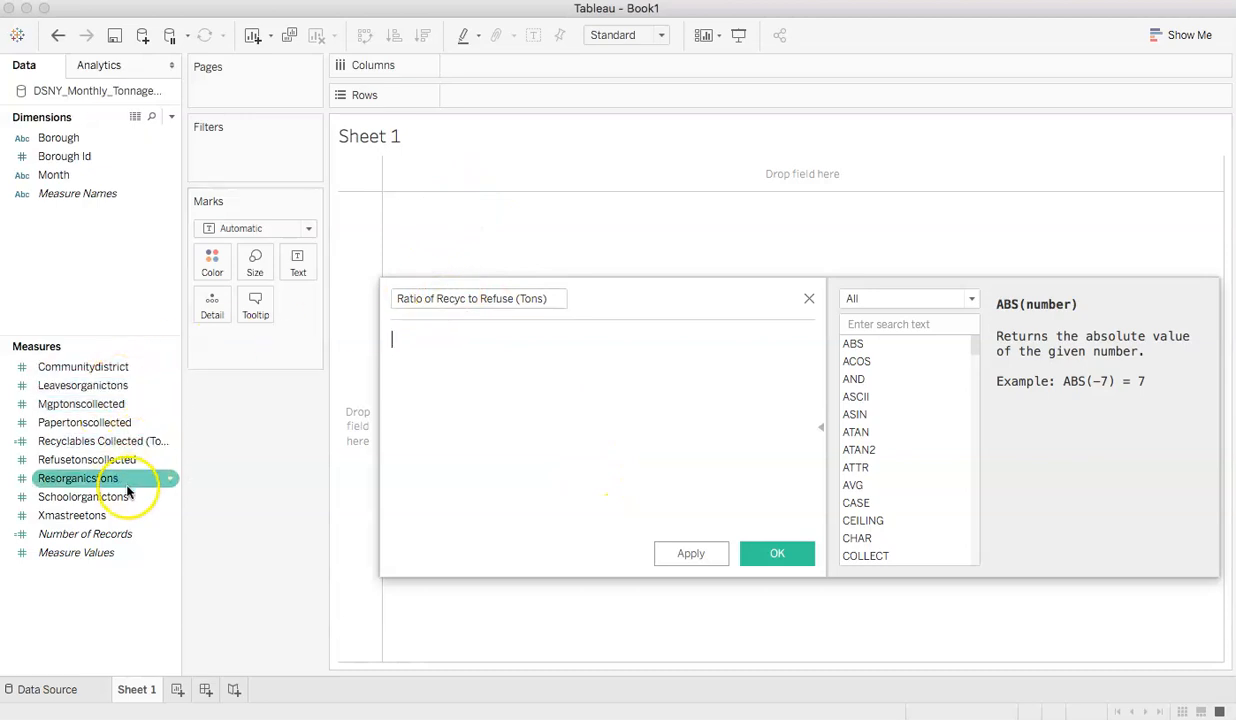
left_click_drag(75, 447, 466, 372)
left_click(462, 372)
type("/")
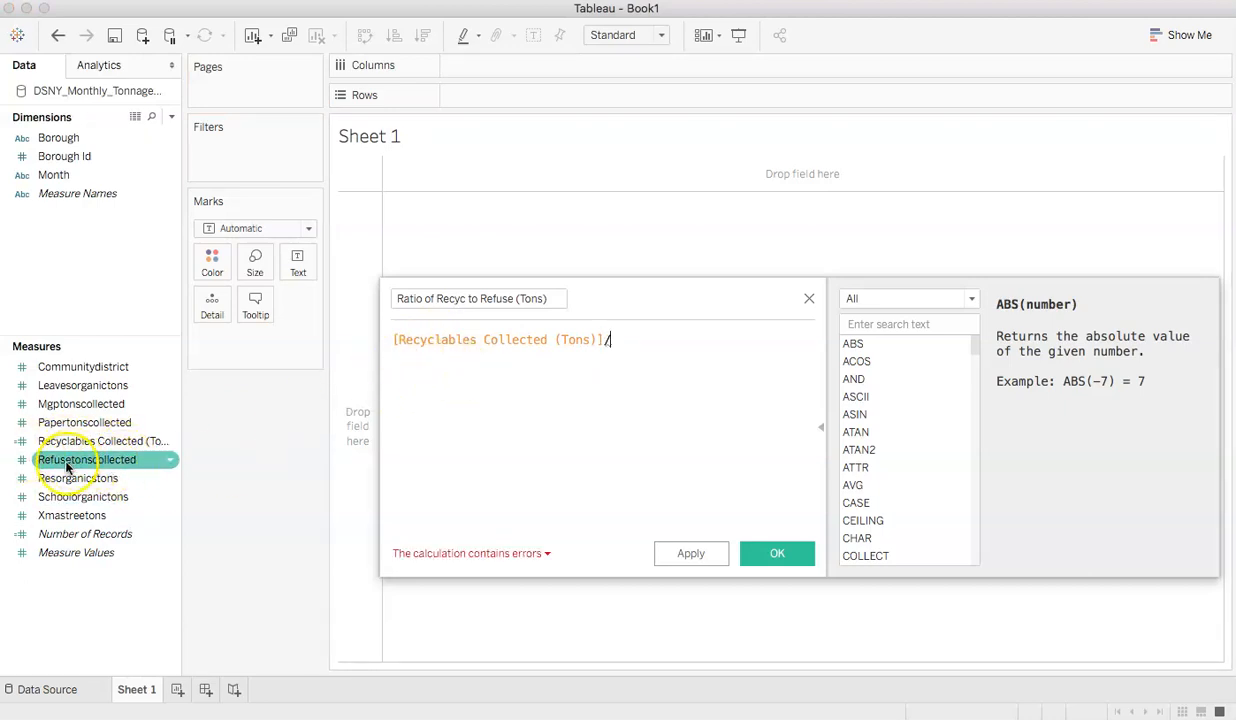
left_click_drag(78, 460, 690, 361)
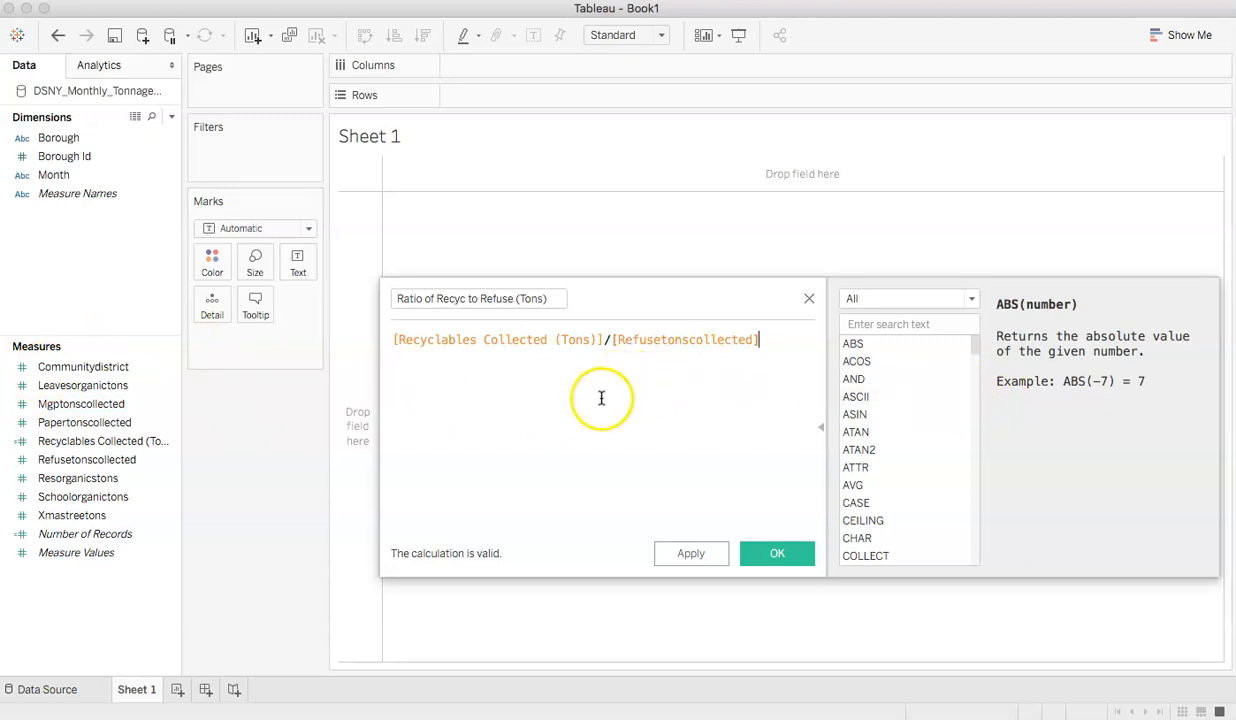
left_click(71, 370)
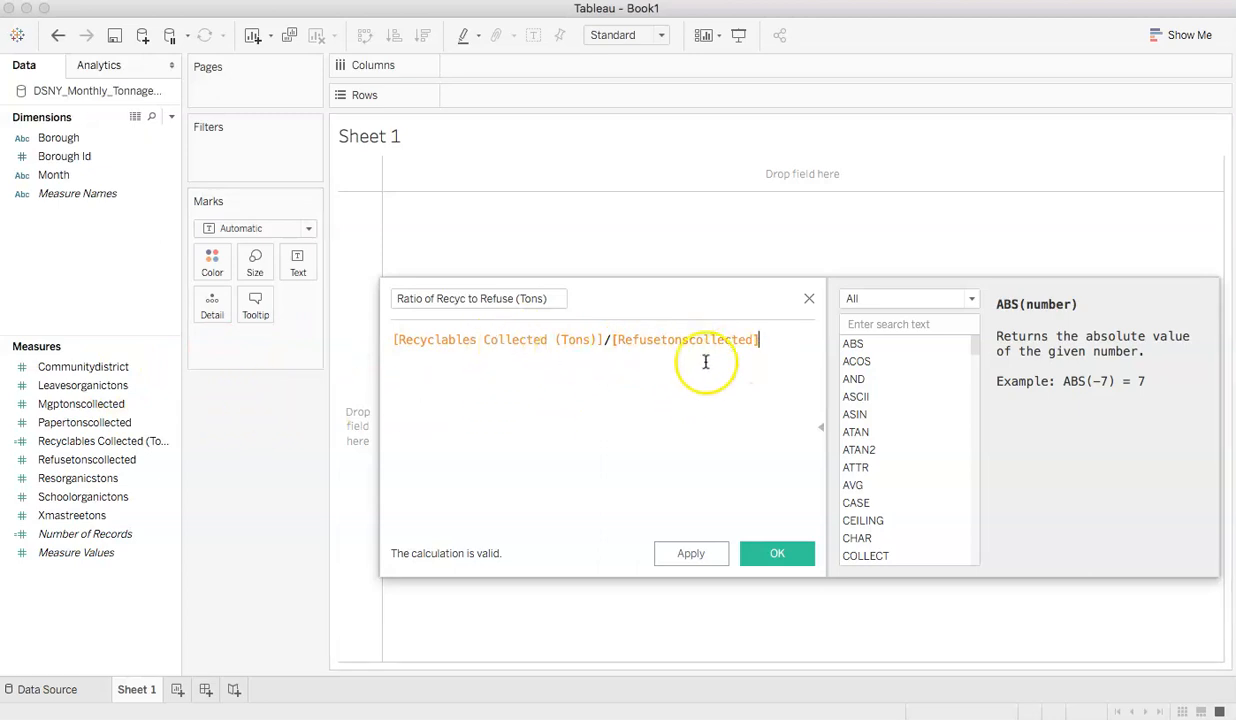
left_click(55, 365)
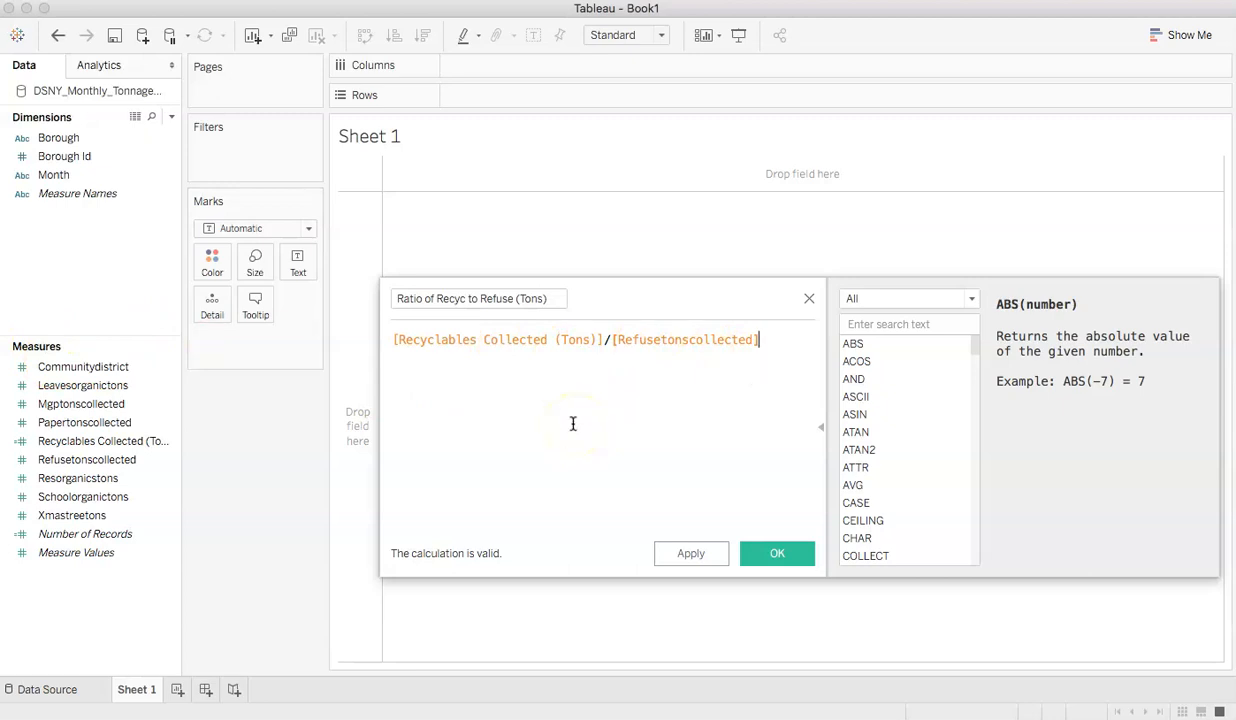
- Wrap the numerator [Recyclables Collected (Tons)] of the ratio formula in a SUM() function
left_click(393, 341)
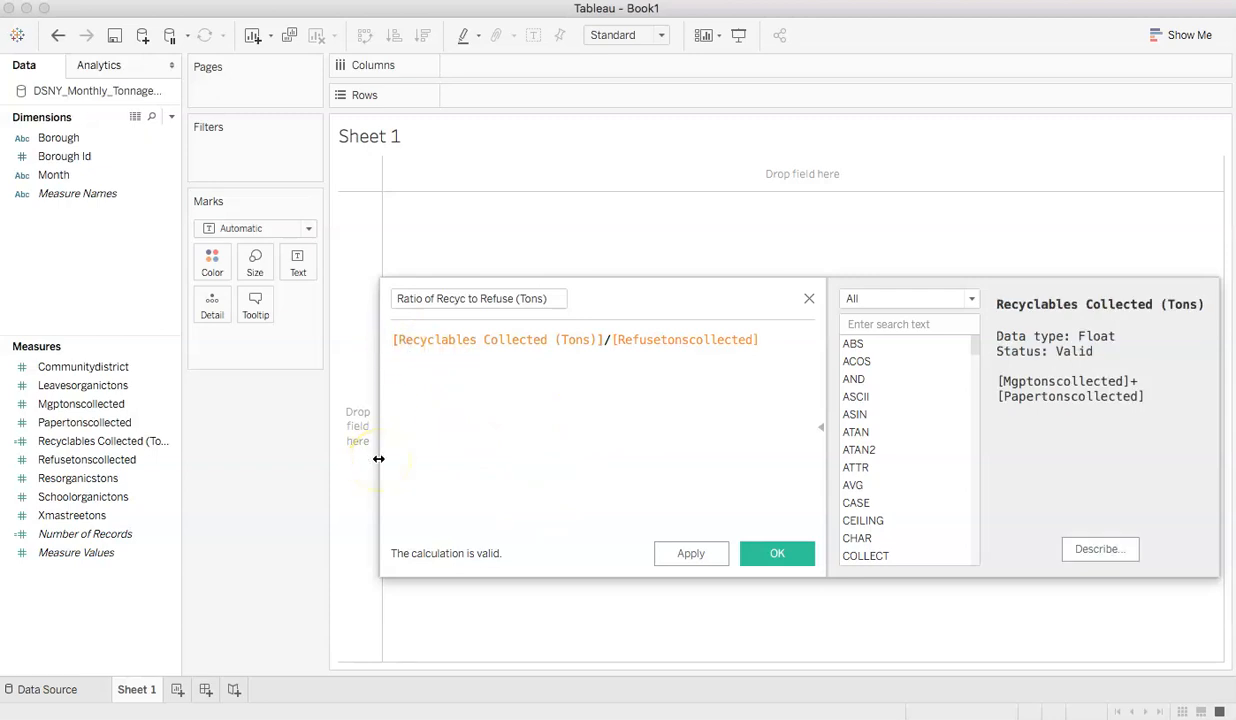
type("SUM")
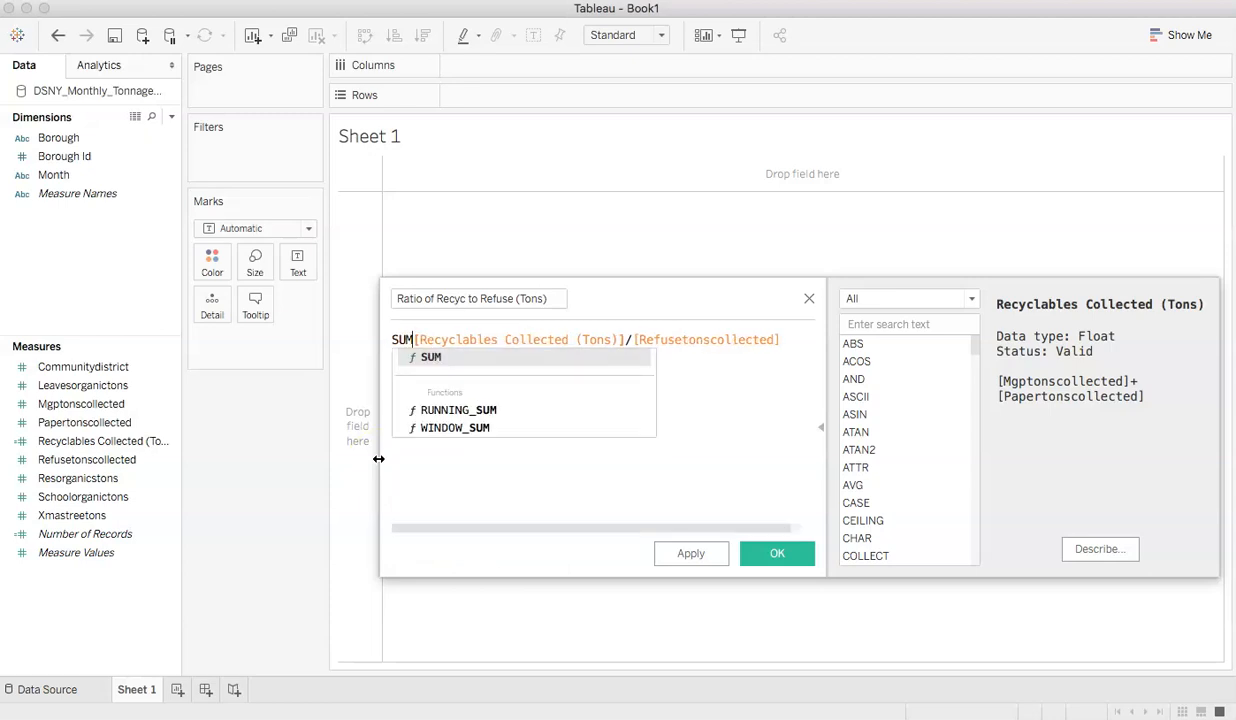
type("(")
key("BackSpace")
type("(")
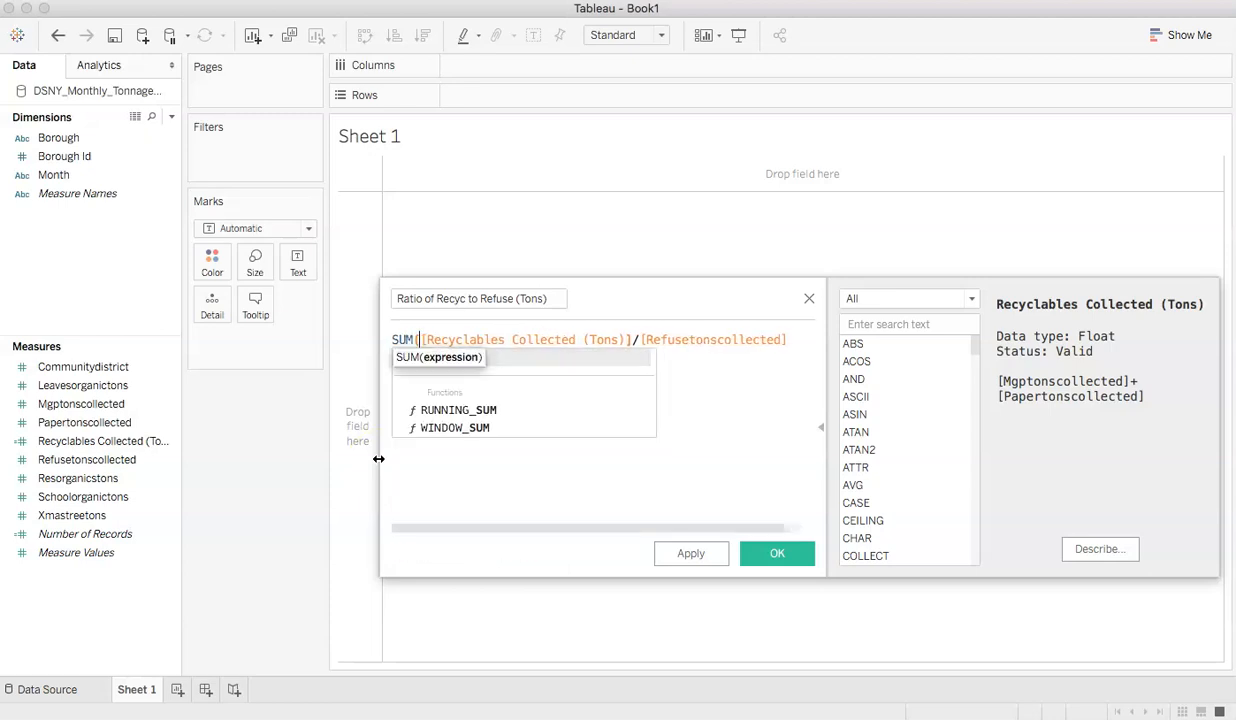
left_click(633, 340)
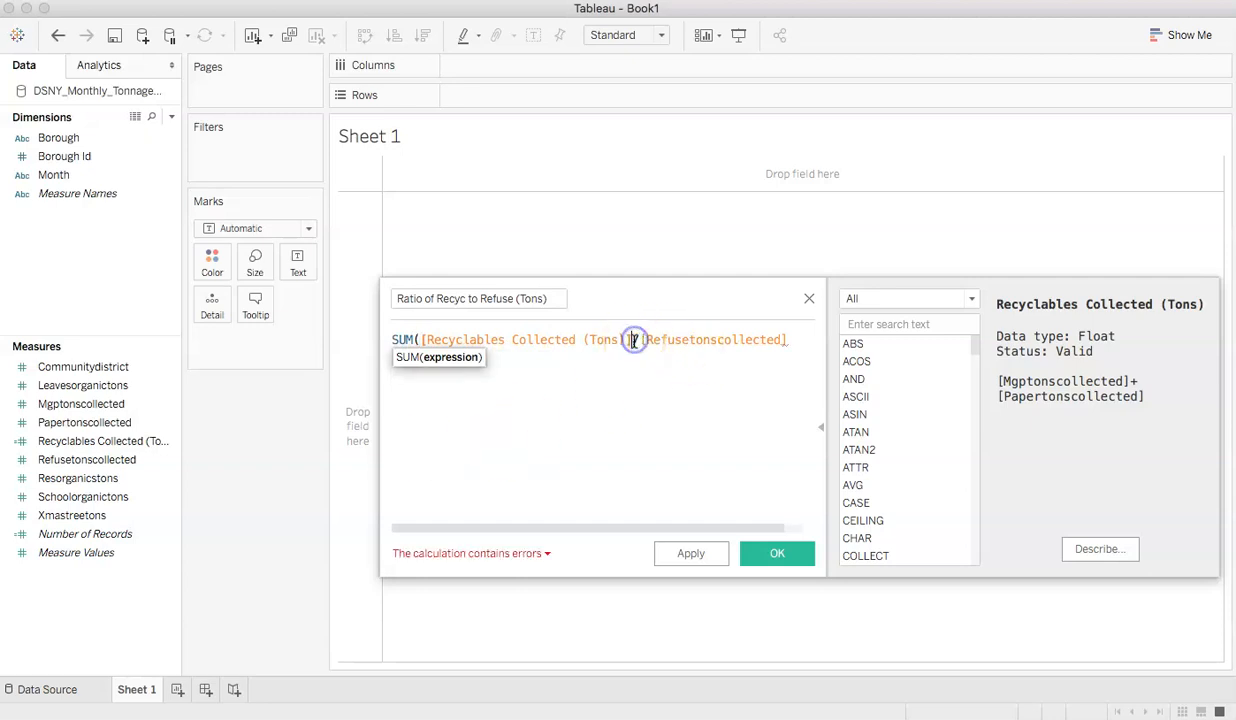
type(")")
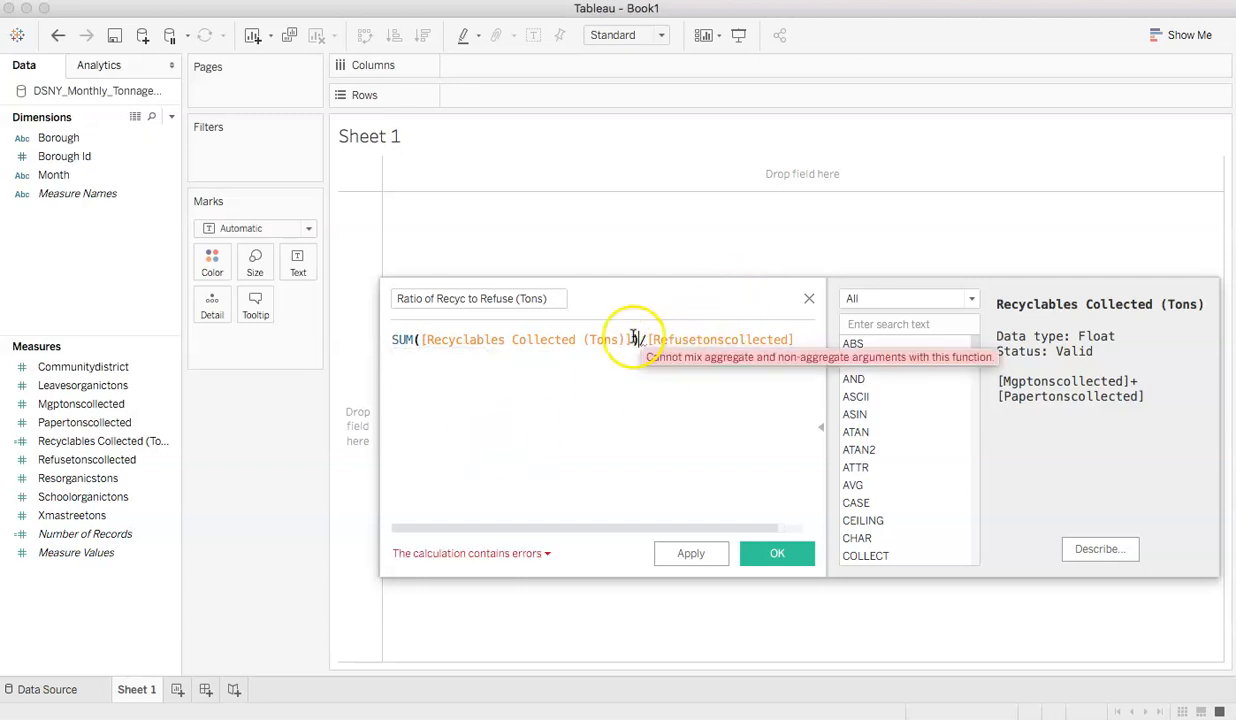
- Wrap the denominator [Refusetonscollected] of the ratio formula in a SUM() function and save the calculated field
left_click(645, 340)
type("SUM")
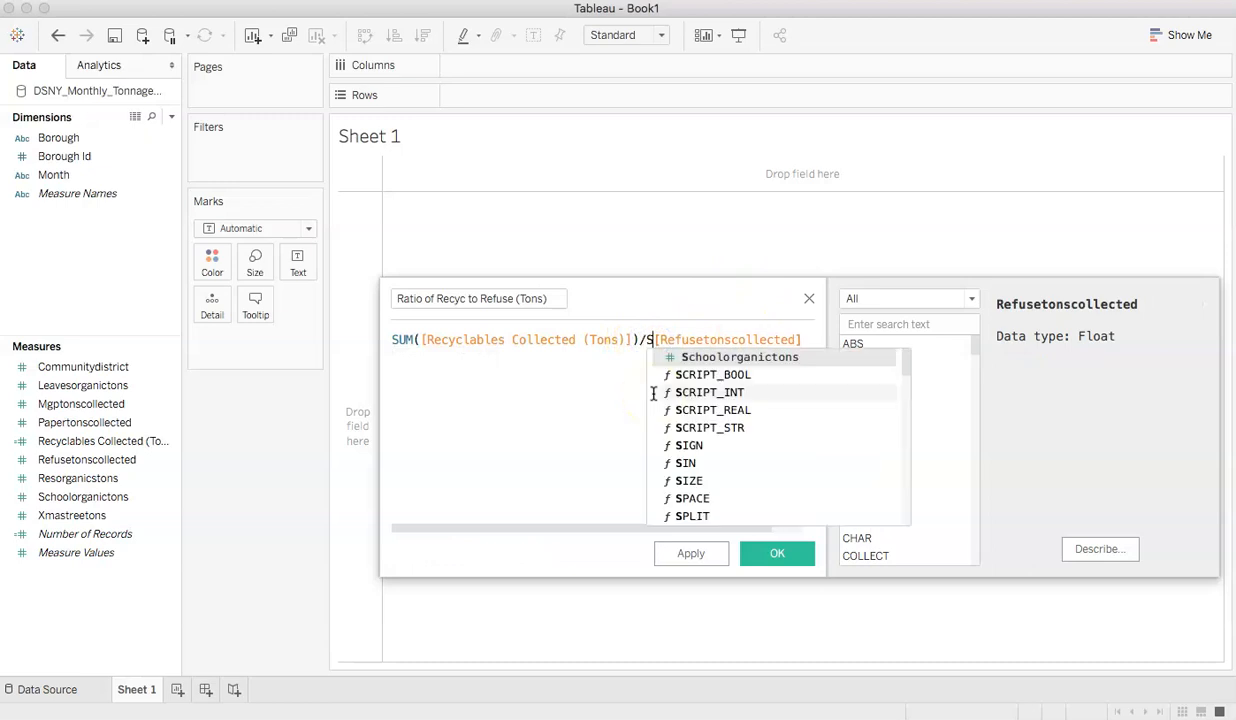
type("(")
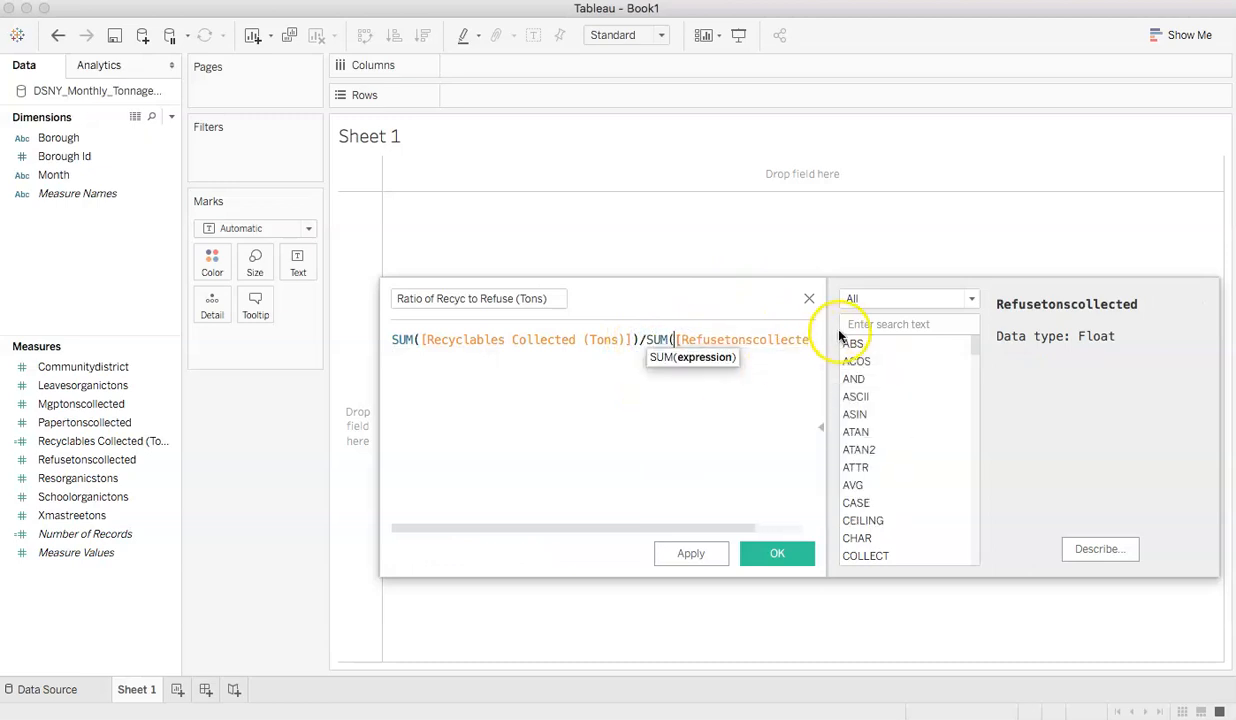
left_click(791, 339)
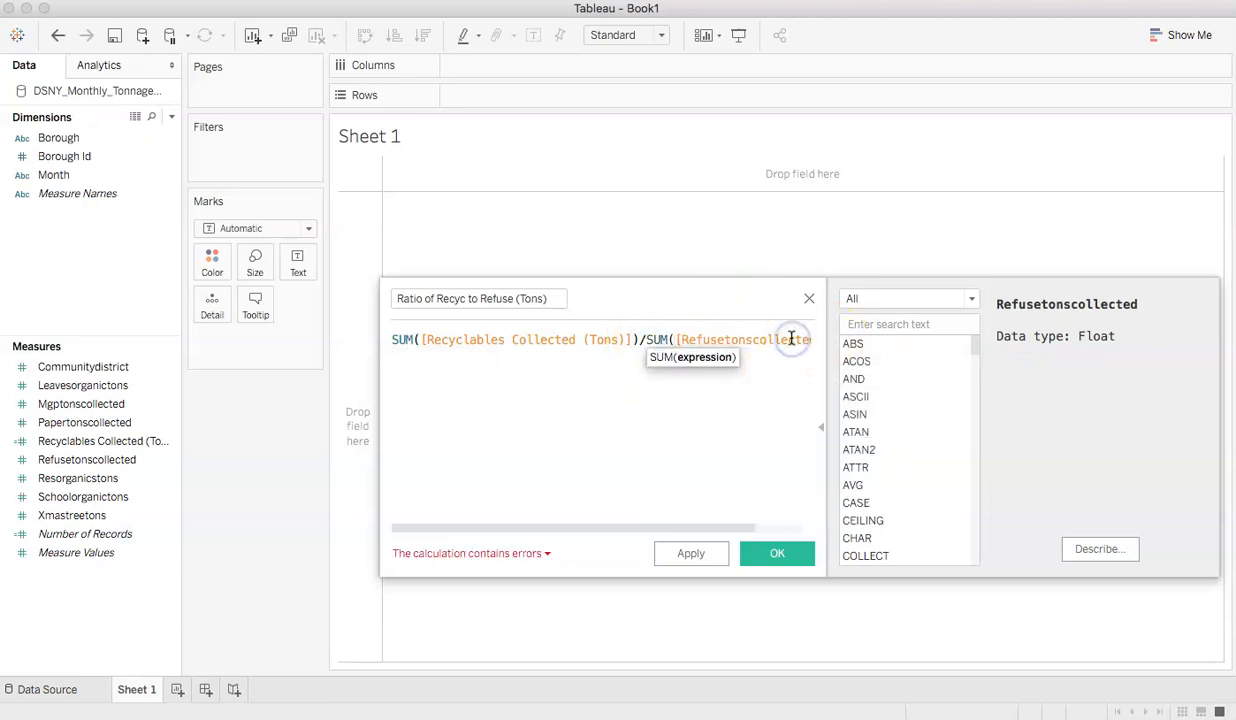
key("Right")
key("Right")
key("Right")
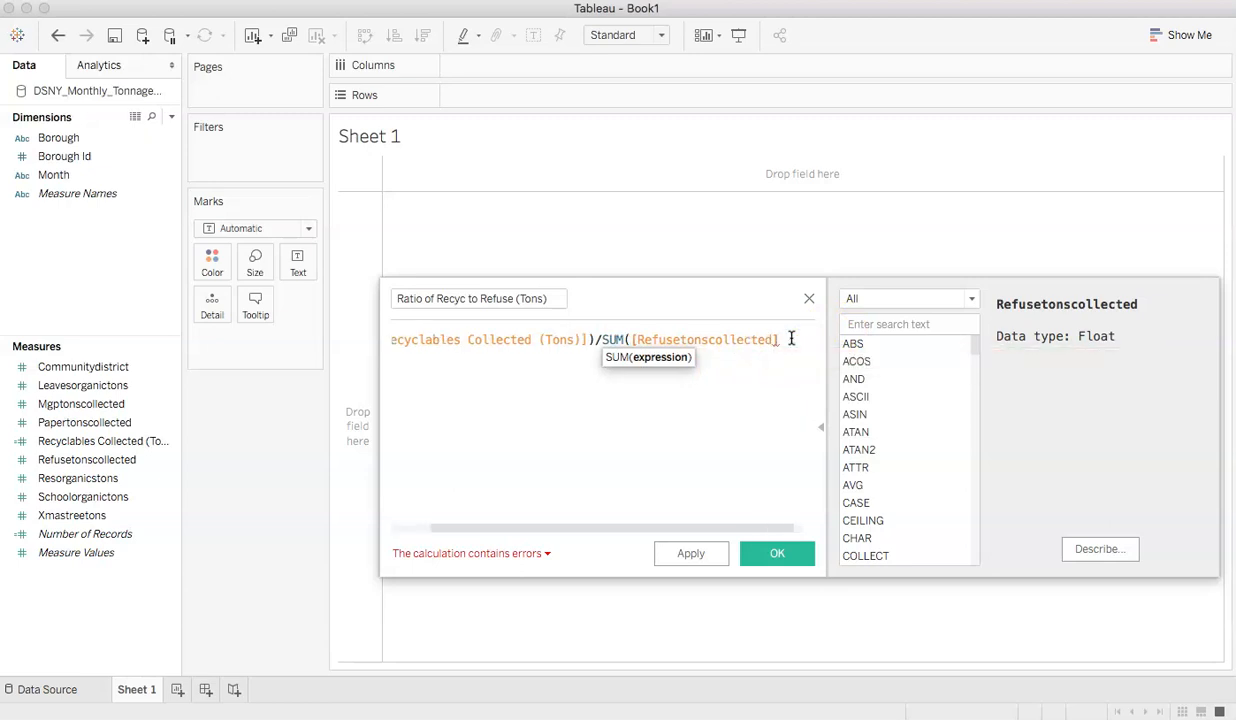
type(")")
left_click(703, 527)
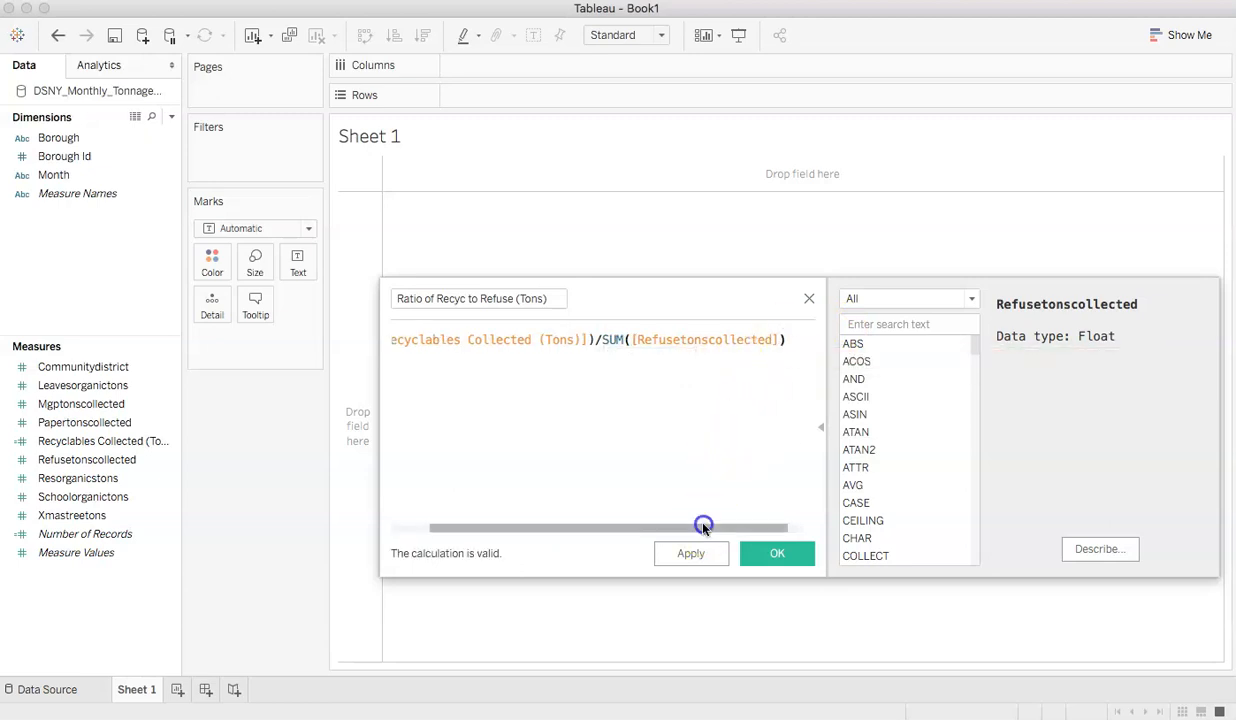
left_click_drag(703, 527, 610, 508)
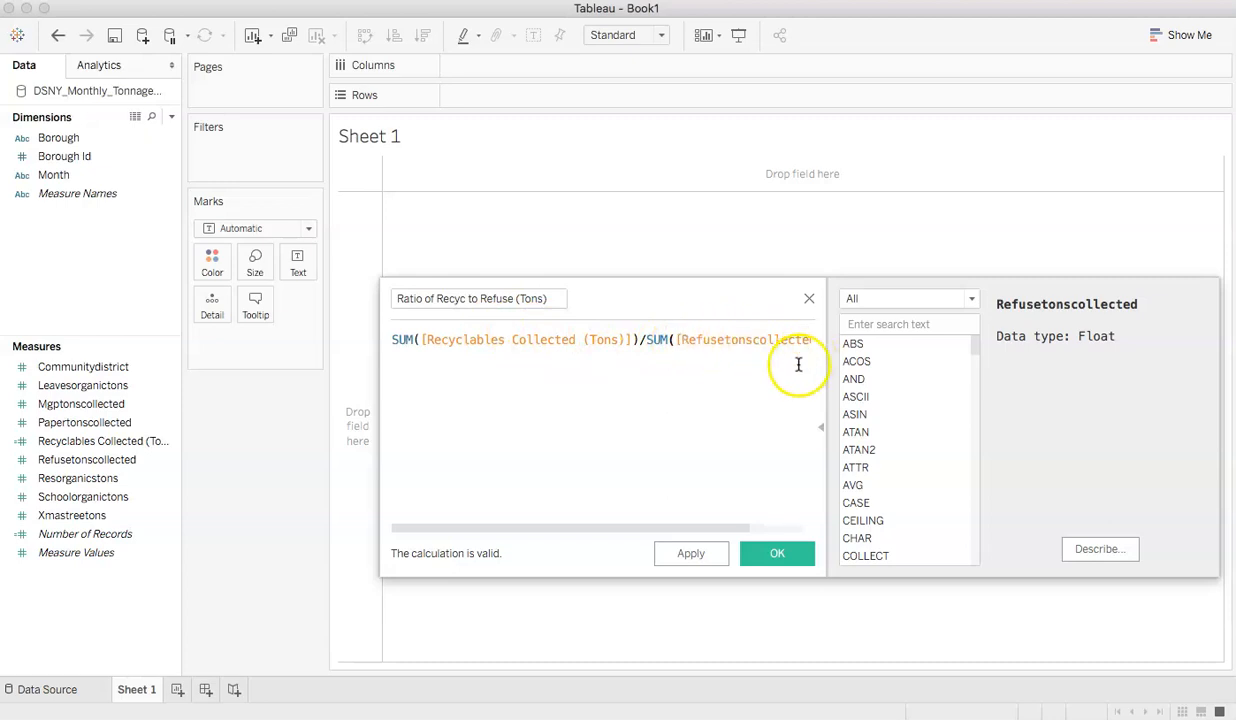
left_click(776, 553)
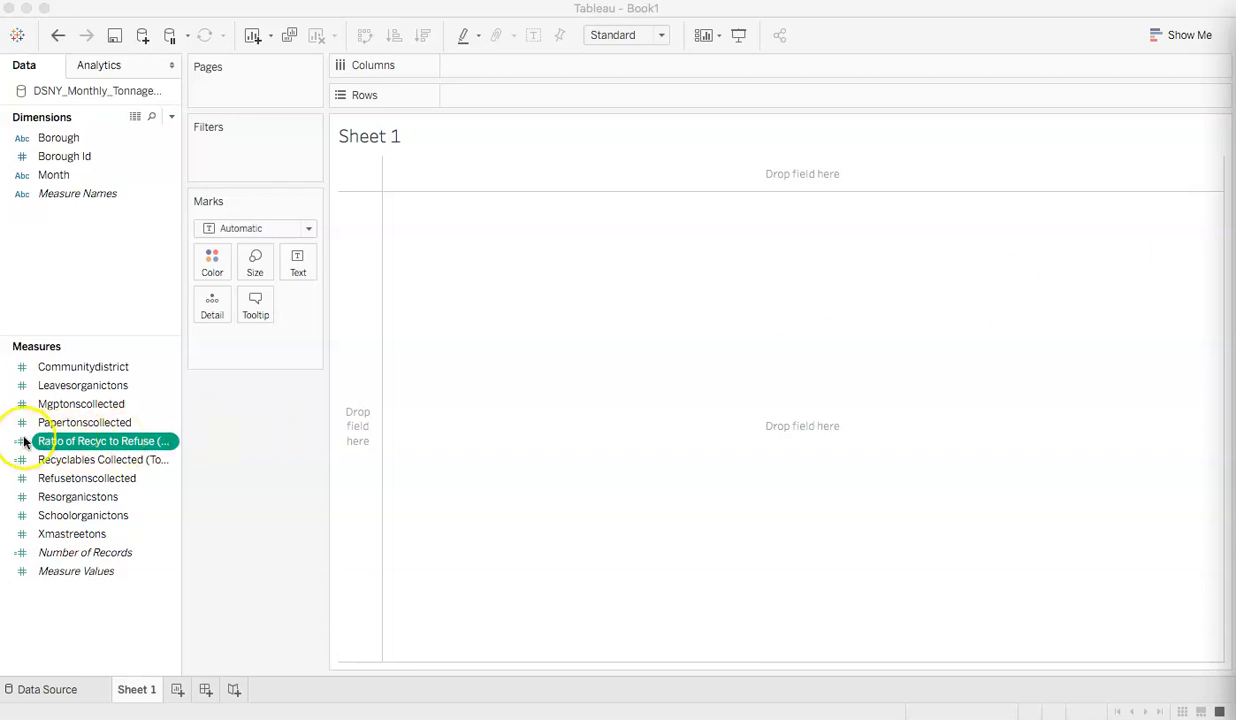
- Build a bar chart with Borough on Rows and Ratio of Recyc to Refuse (Tons) on Columns
left_click(45, 139)
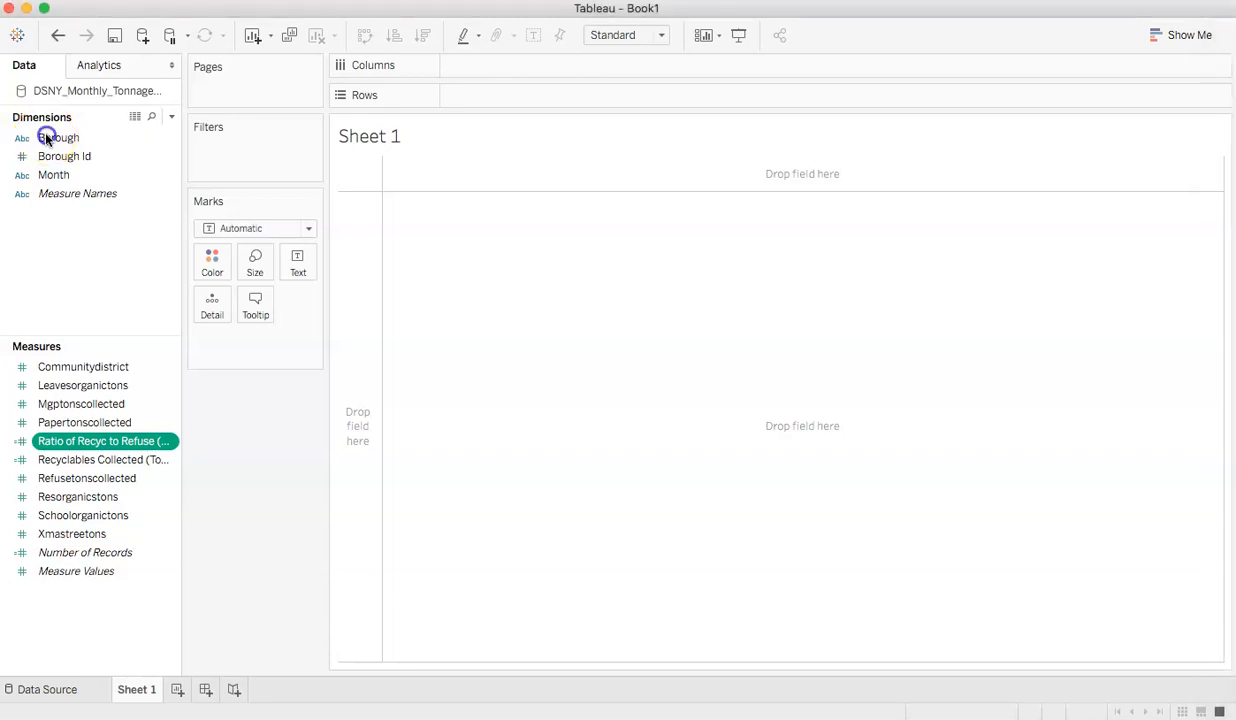
left_click_drag(47, 138, 461, 92)
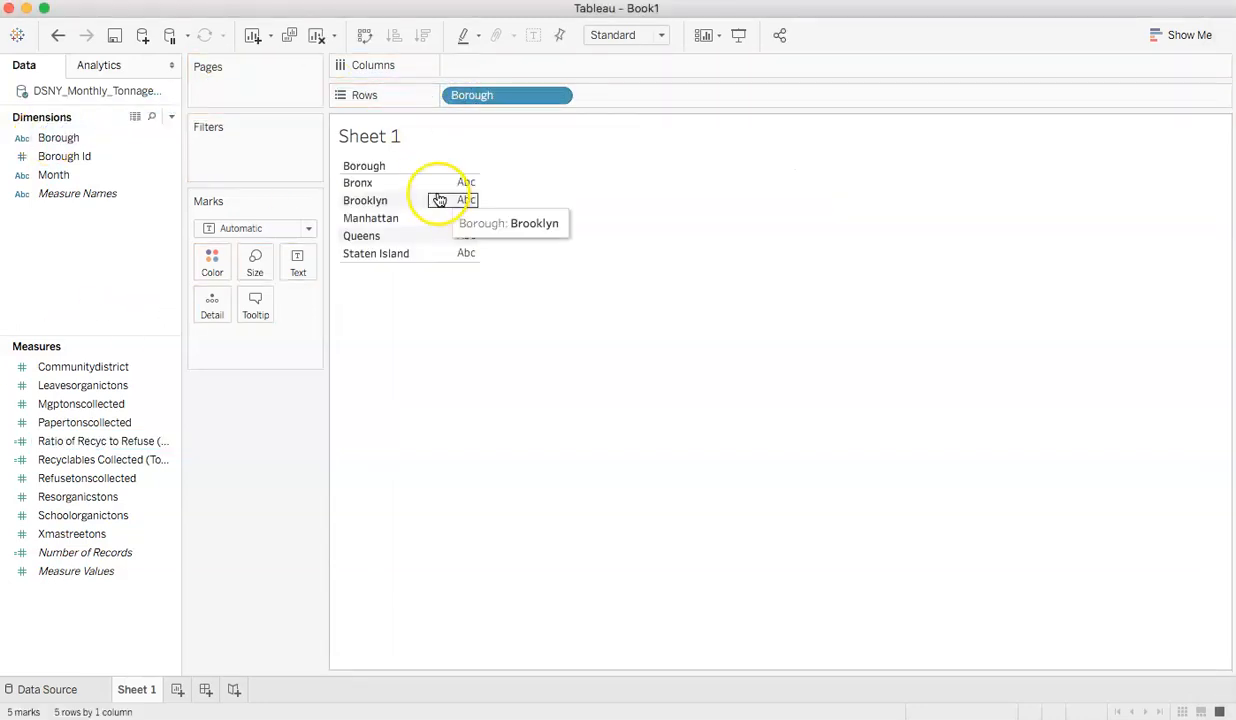
left_click(84, 370)
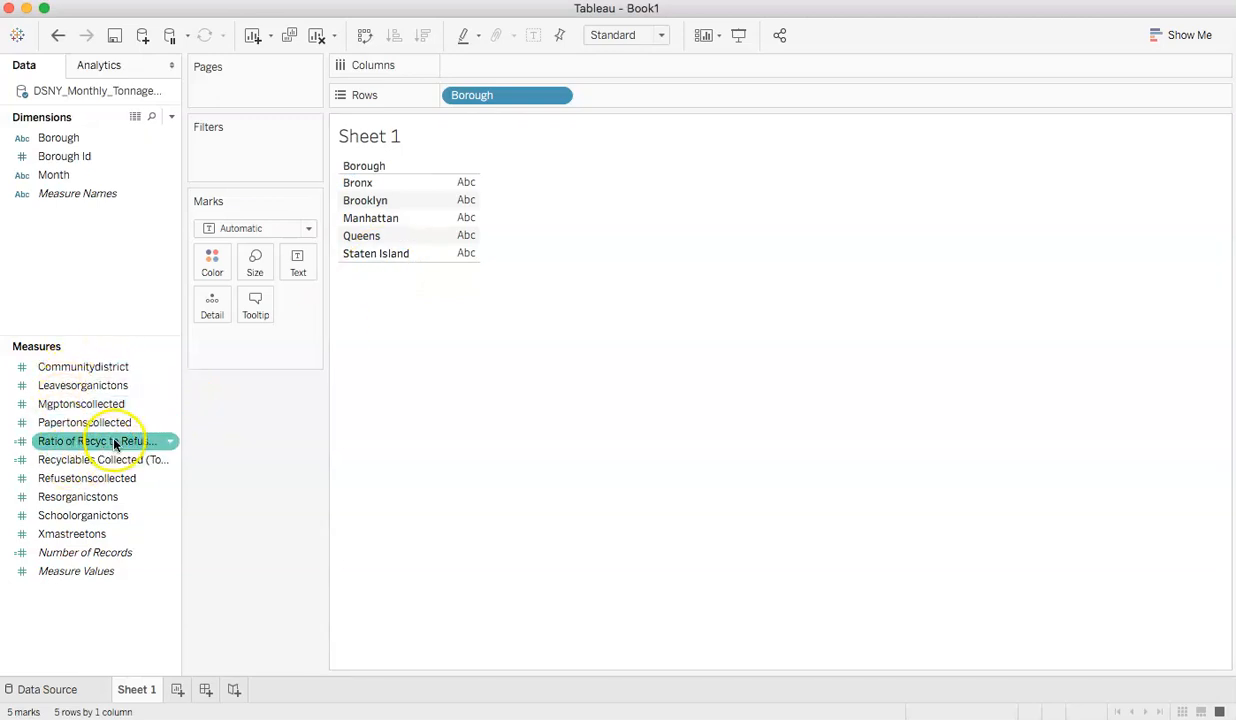
left_click_drag(114, 444, 592, 66)
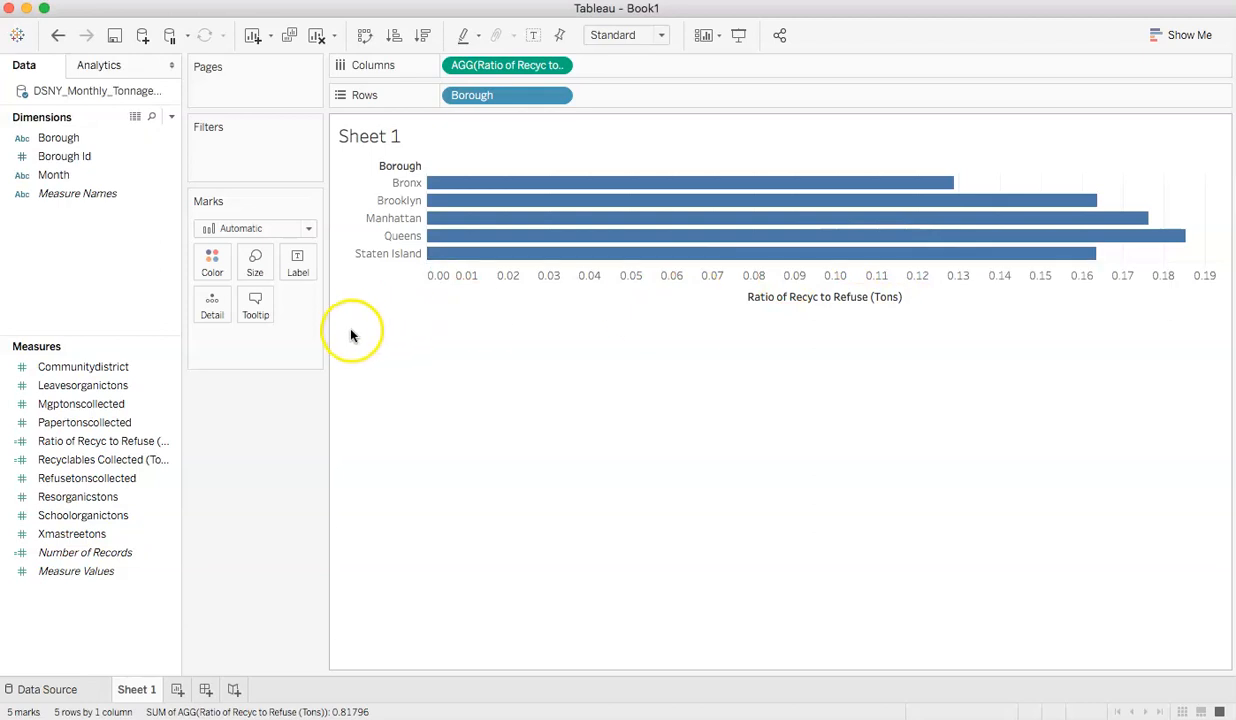
- Color the bars by Borough and sort the boroughs in descending order of the ratio
left_click(36, 140)
left_click_drag(40, 142, 209, 259)
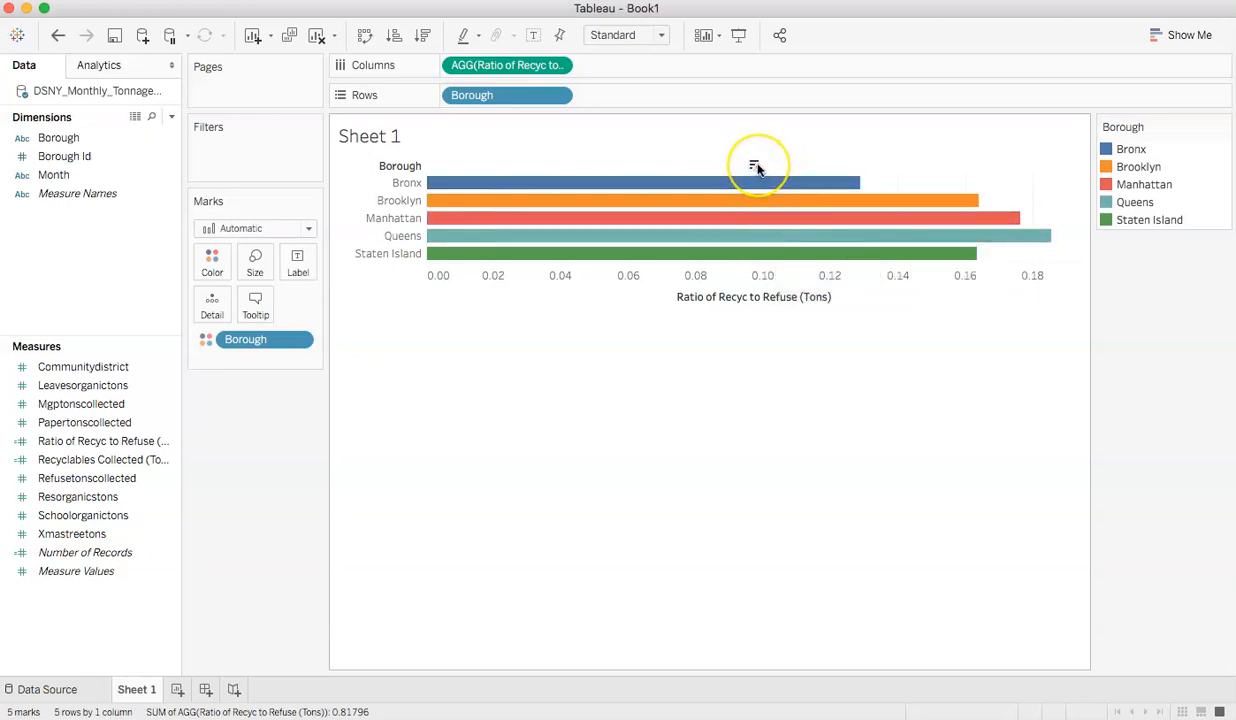
left_click(755, 166)
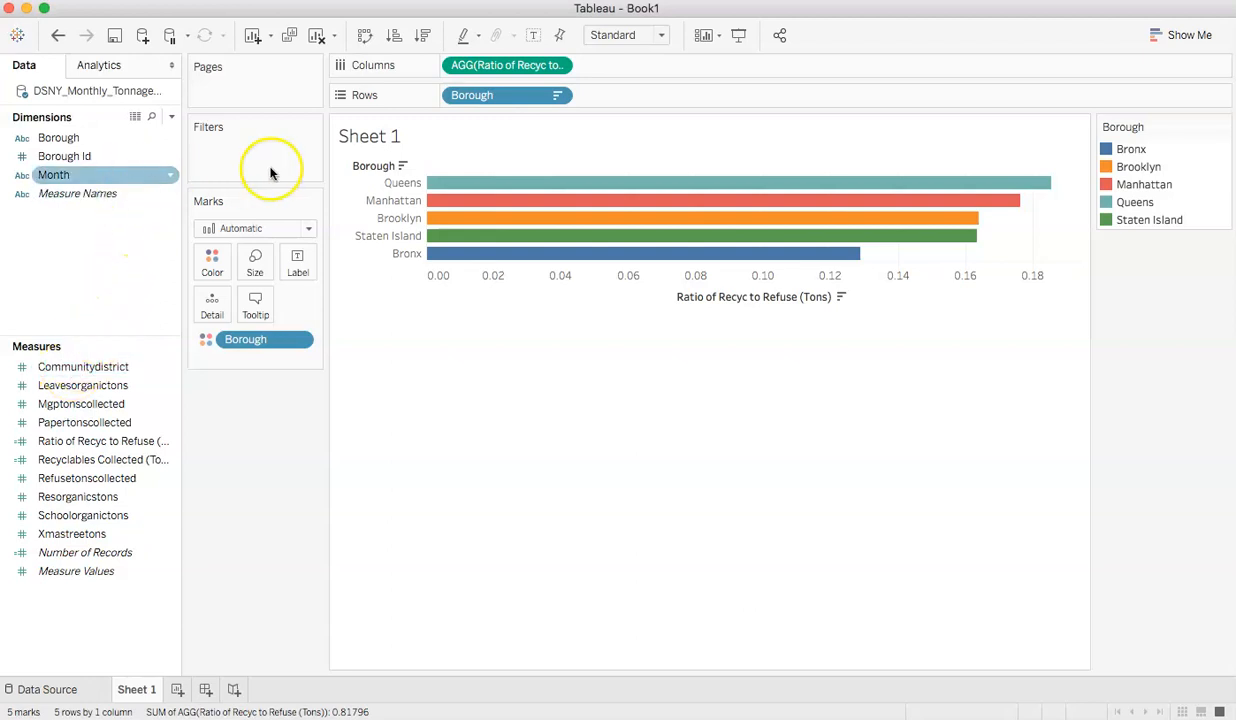
- Convert the Communitydistrict measure to a dimension and move Borough from Rows to the front of Columns
left_click(68, 372)
left_click_drag(68, 372, 45, 228)
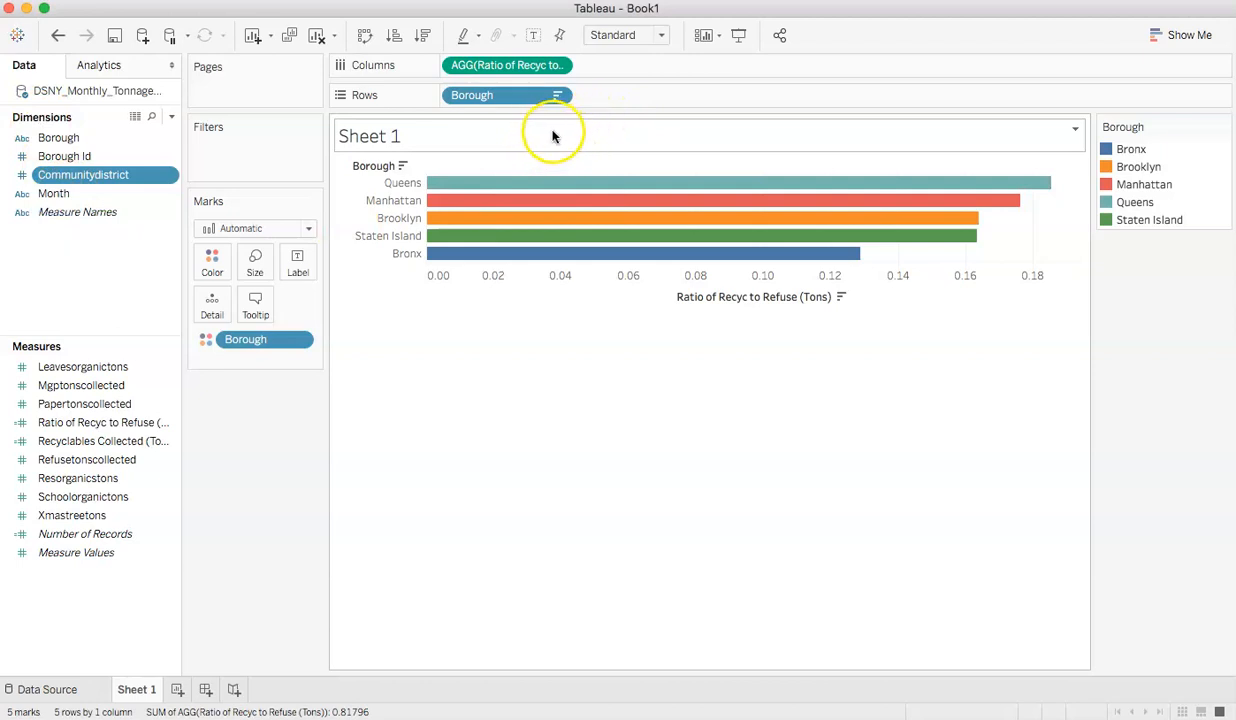
left_click(515, 97)
left_click_drag(515, 97, 430, 66)
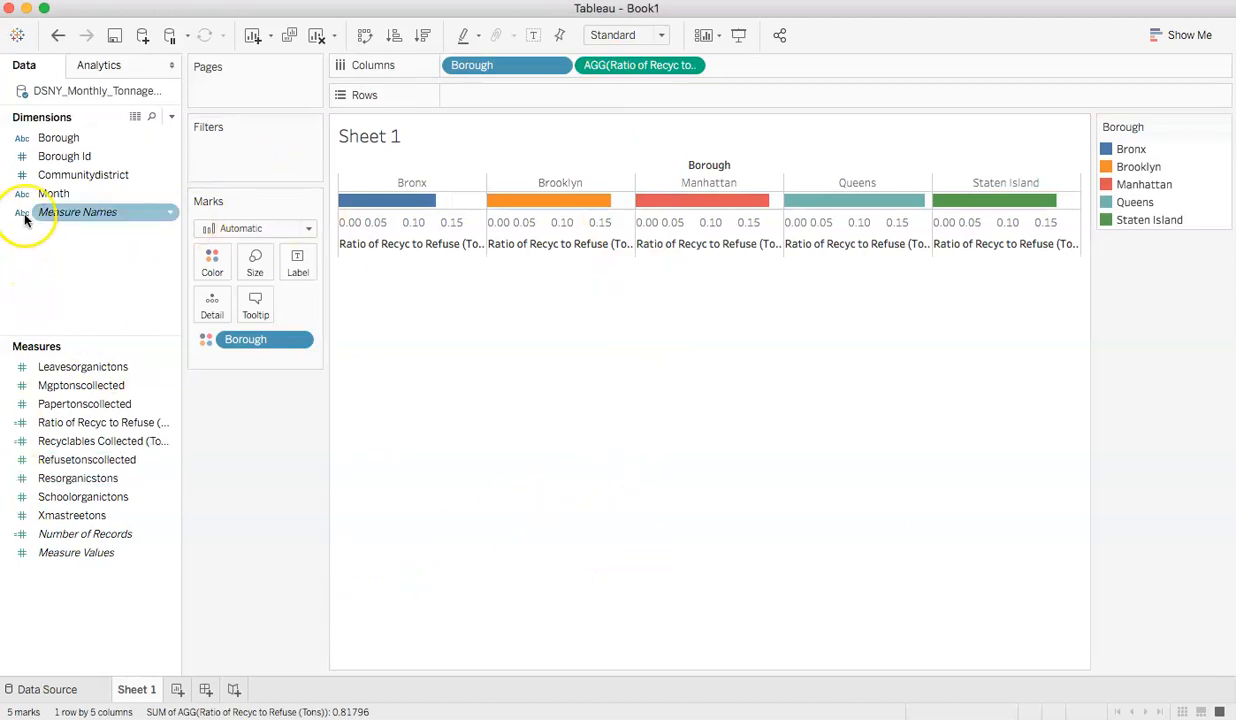
- Add Communitydistrict to Rows and show mark labels on the bars
left_click(53, 177)
left_click(53, 179)
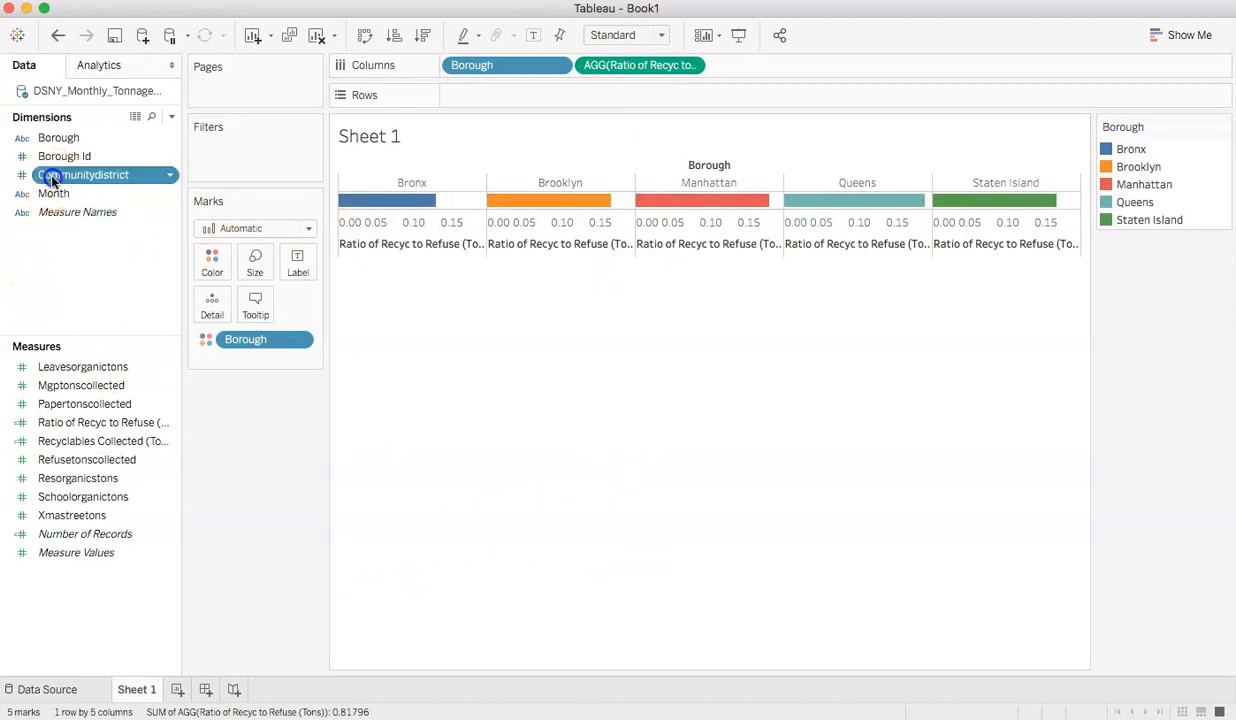
left_click_drag(53, 179, 469, 100)
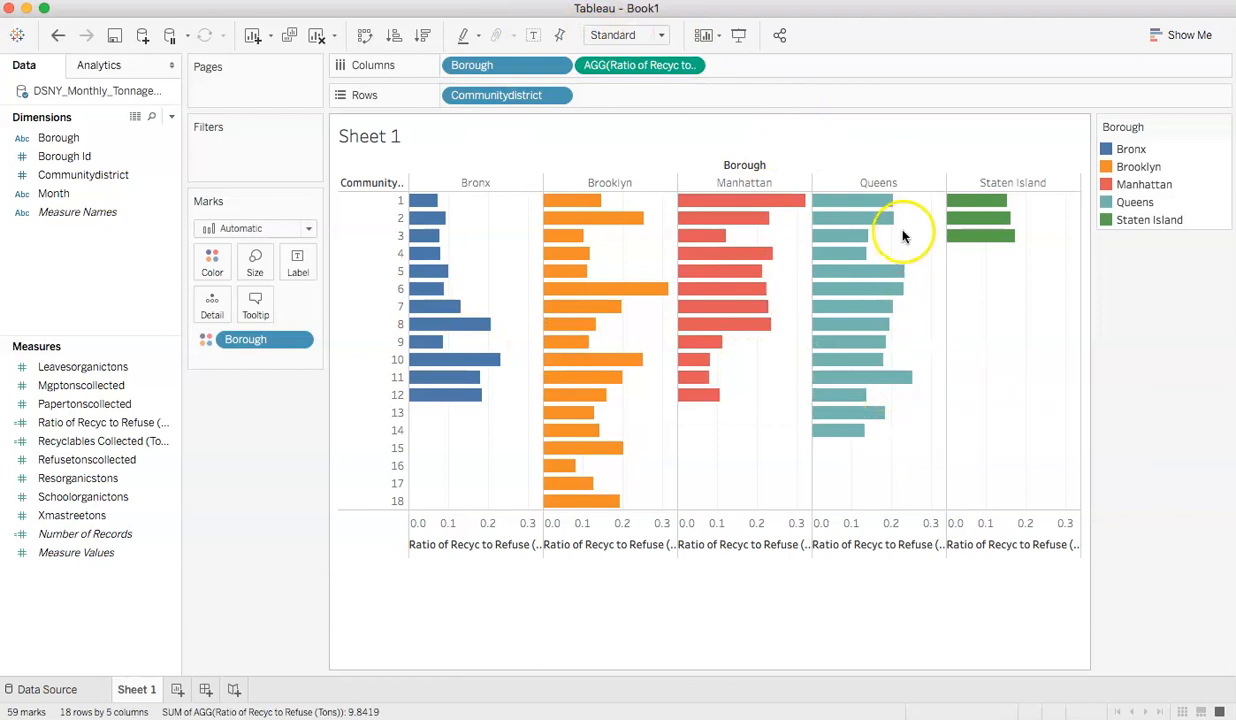
left_click(531, 37)
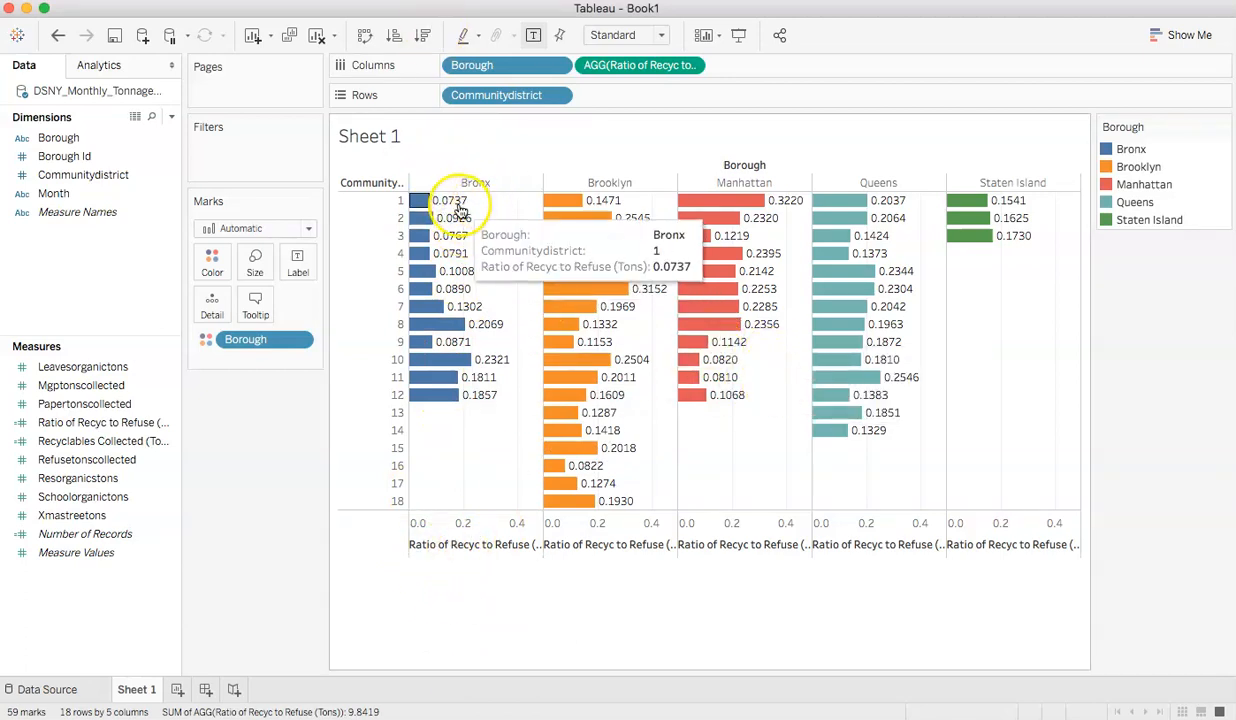
- Set the default number format of Ratio of Recyc to Refuse (Tons) to Number (Custom) with 2 decimal places
mouse_move(455, 237)
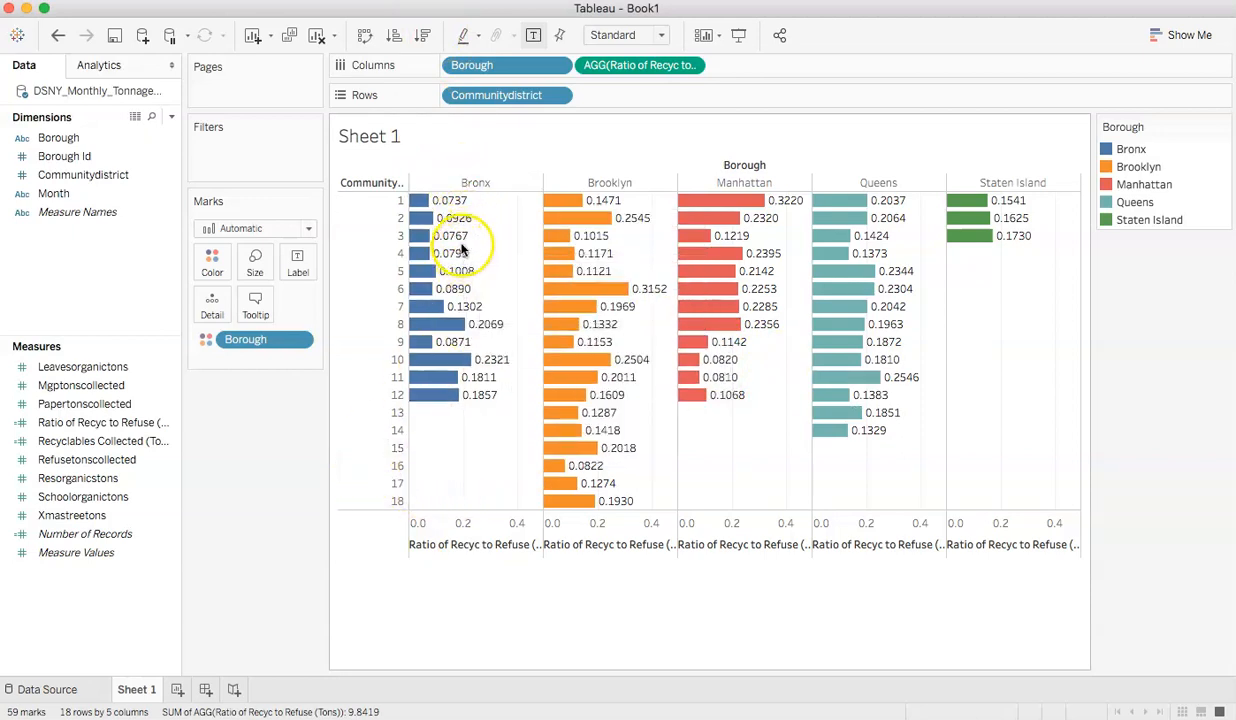
right_click(108, 428)
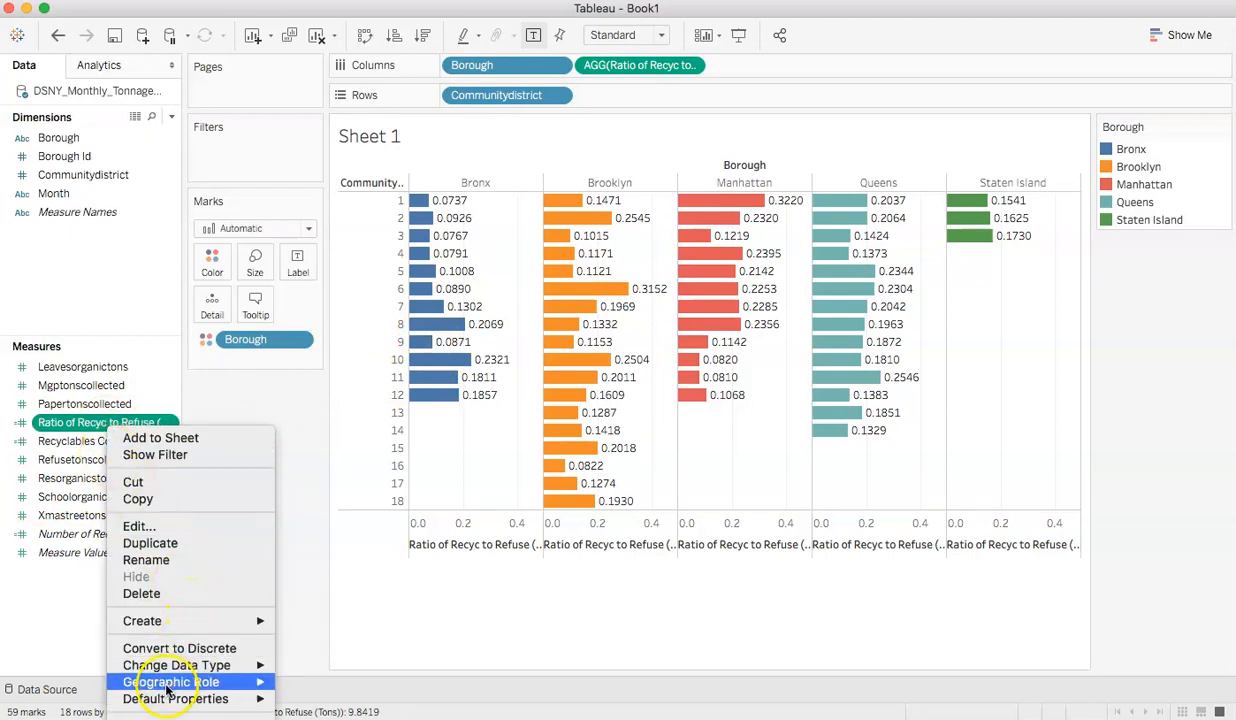
mouse_move(165, 705)
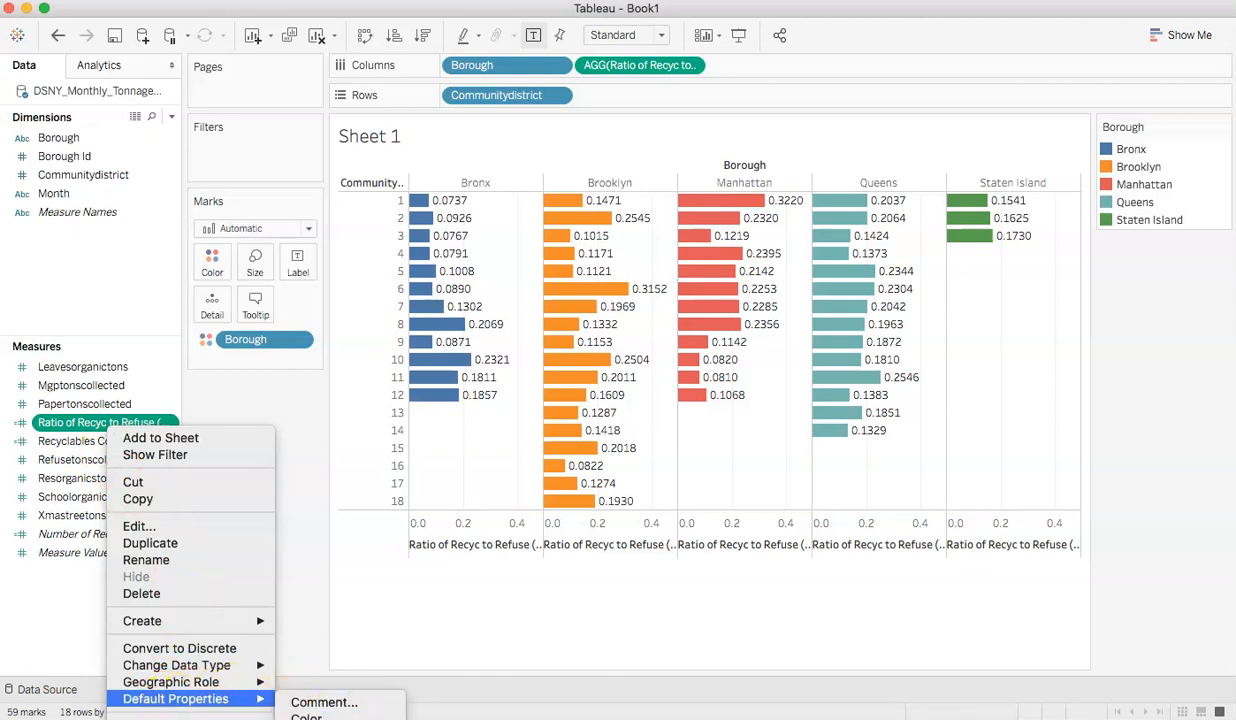
left_click(325, 719)
left_click(798, 478)
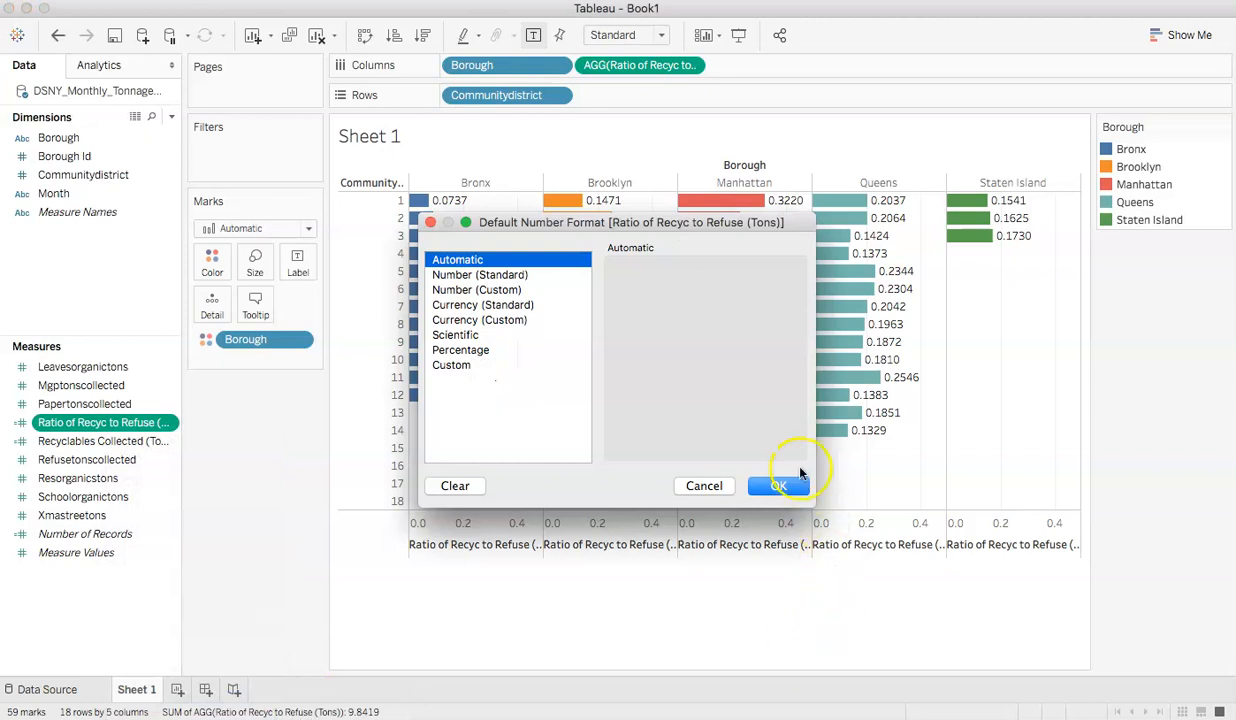
left_click(462, 290)
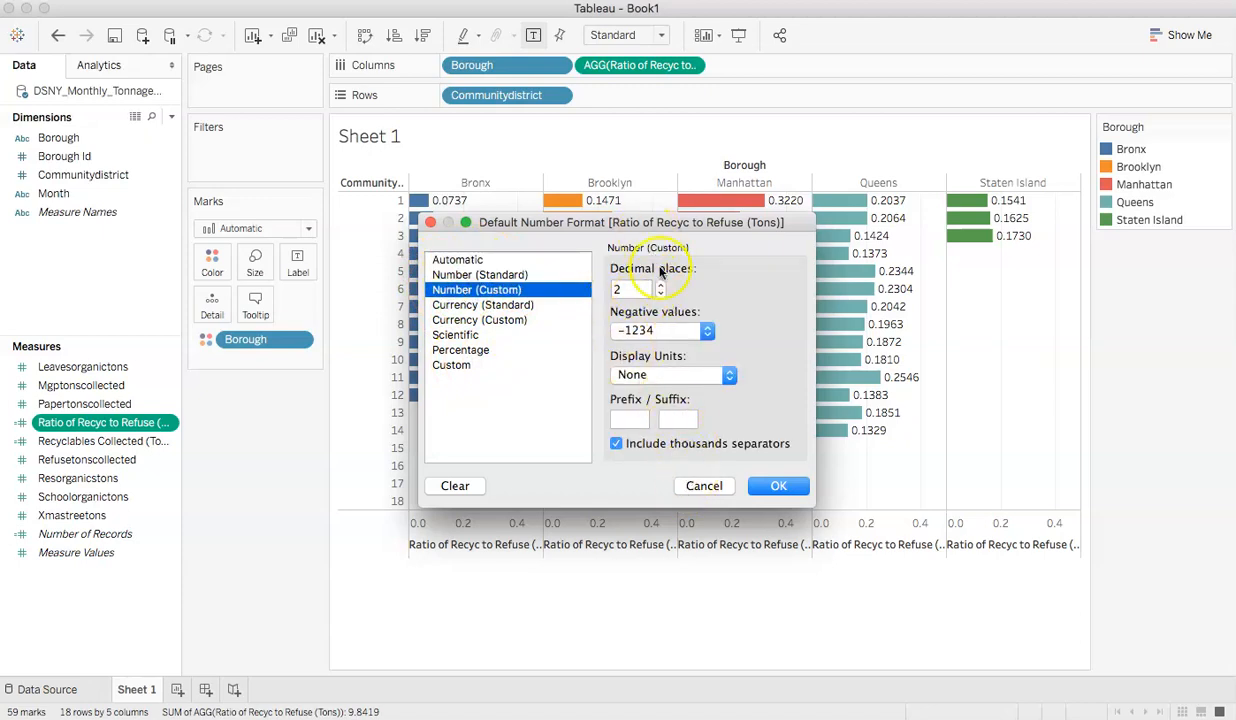
left_click(779, 486)
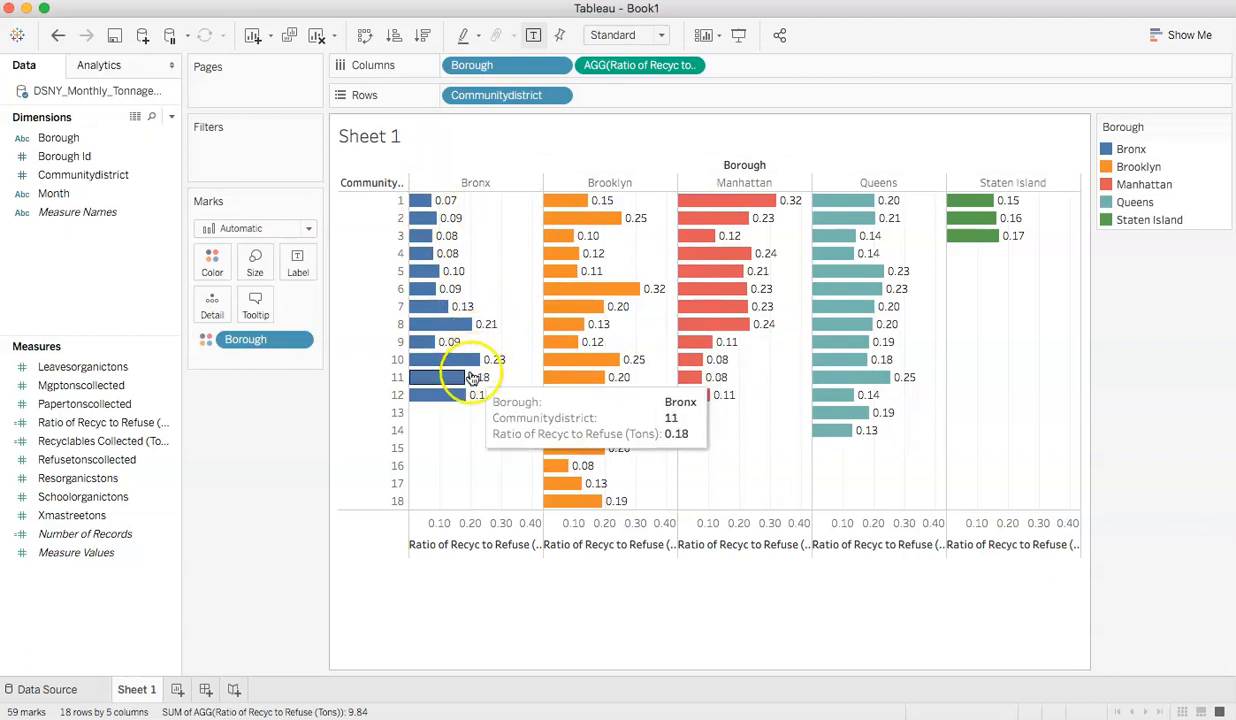
- Undo and redo the number format change to compare the bar labels in both formats
left_click(86, 37)
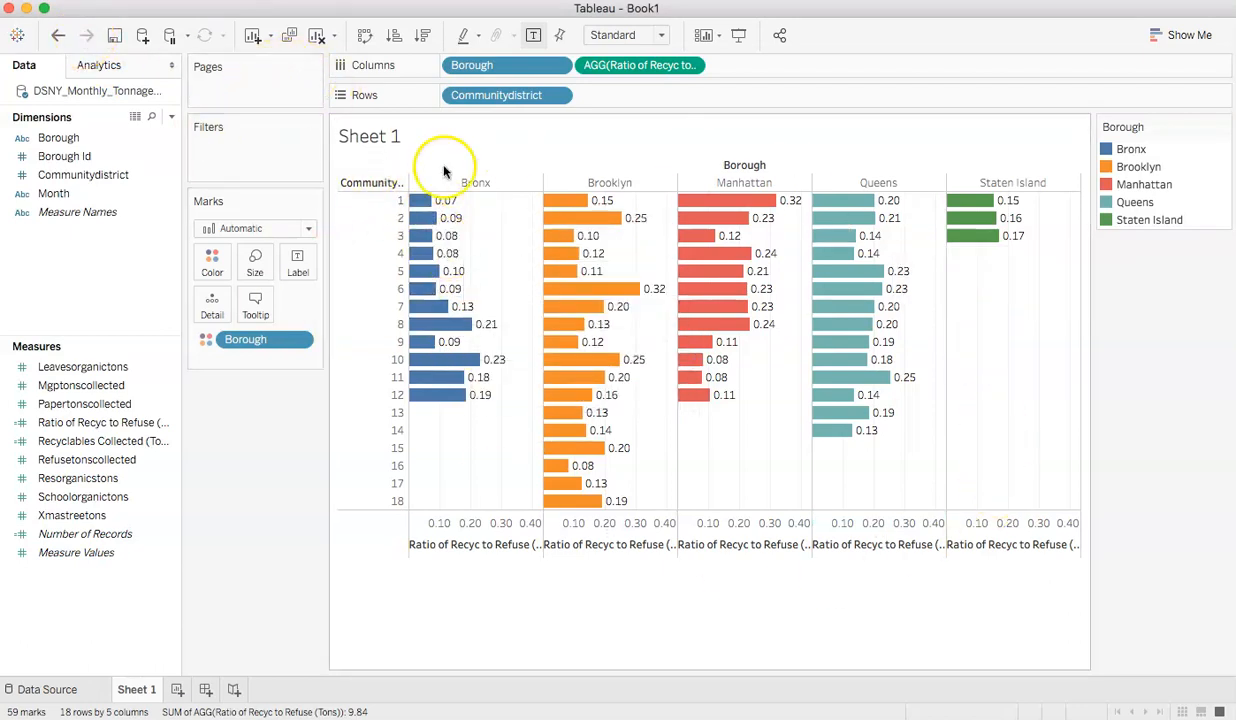
left_click(57, 37)
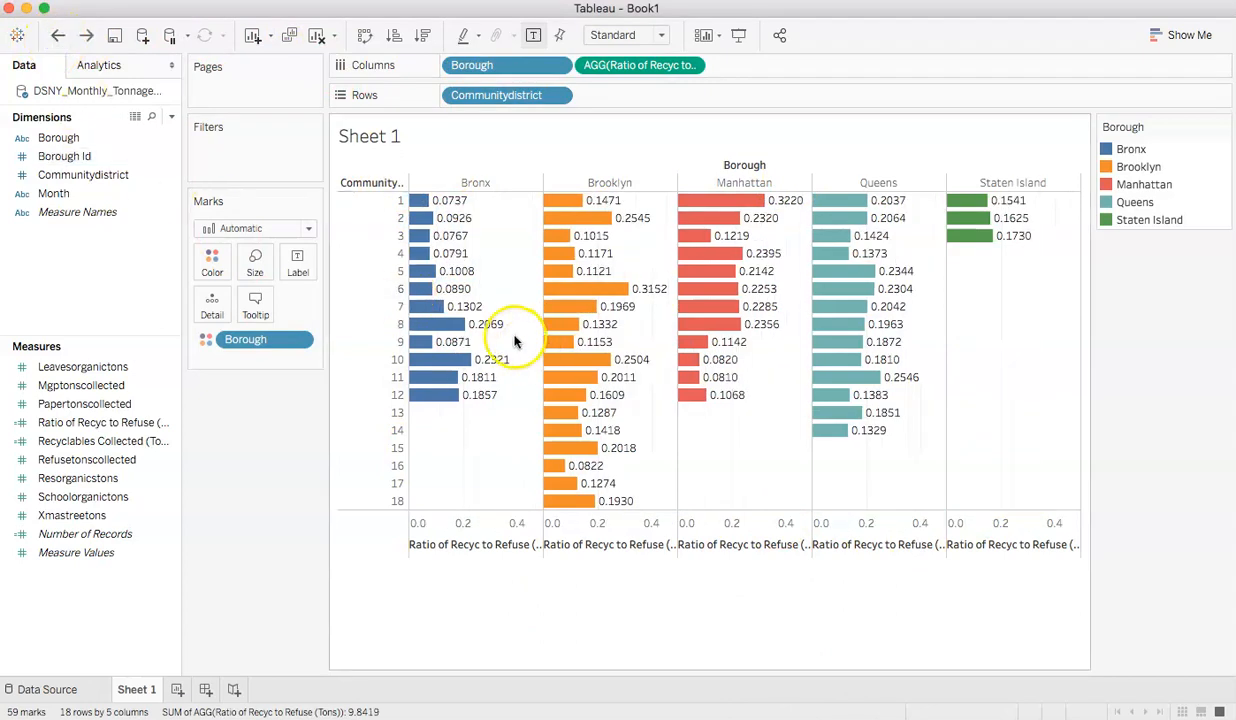
mouse_move(461, 241)
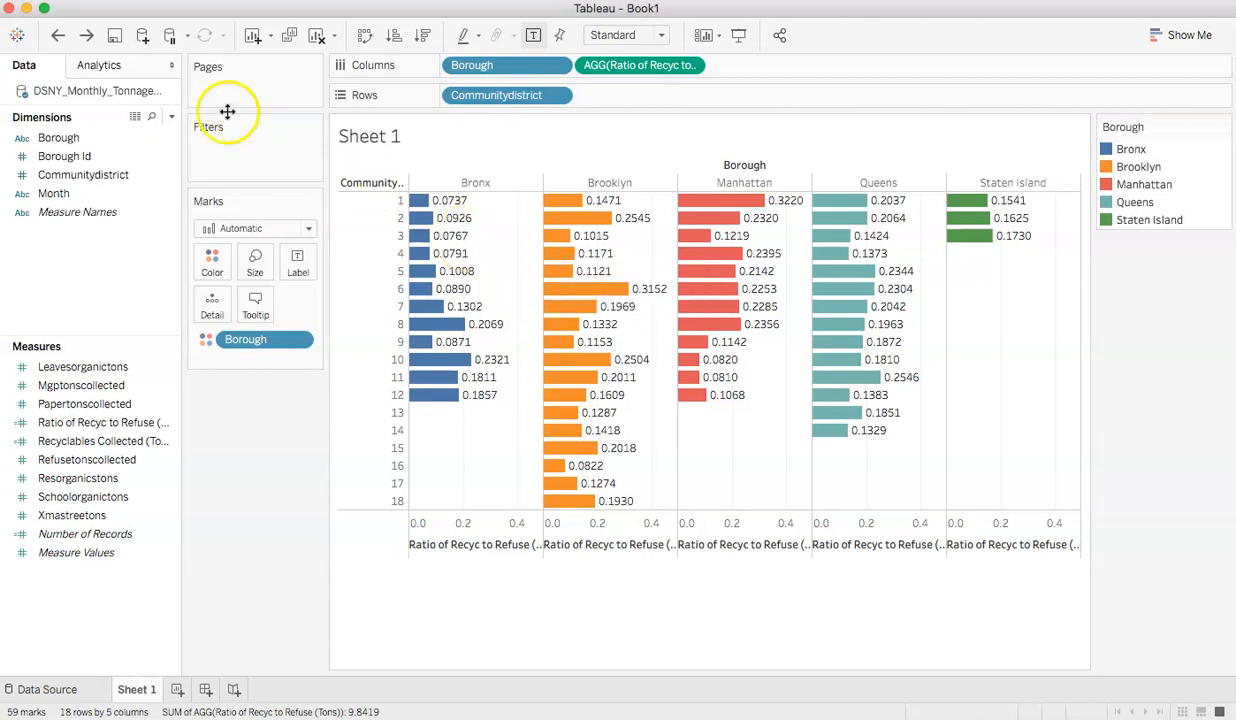
left_click(83, 37)
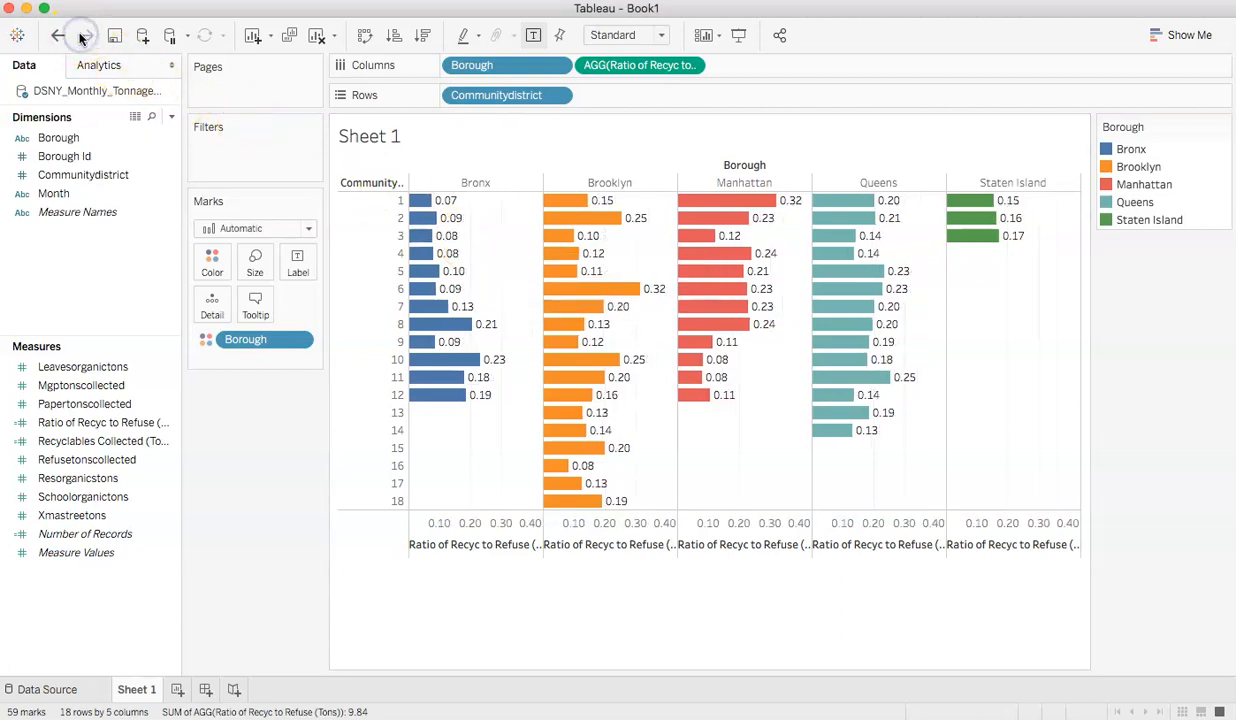
mouse_move(461, 247)
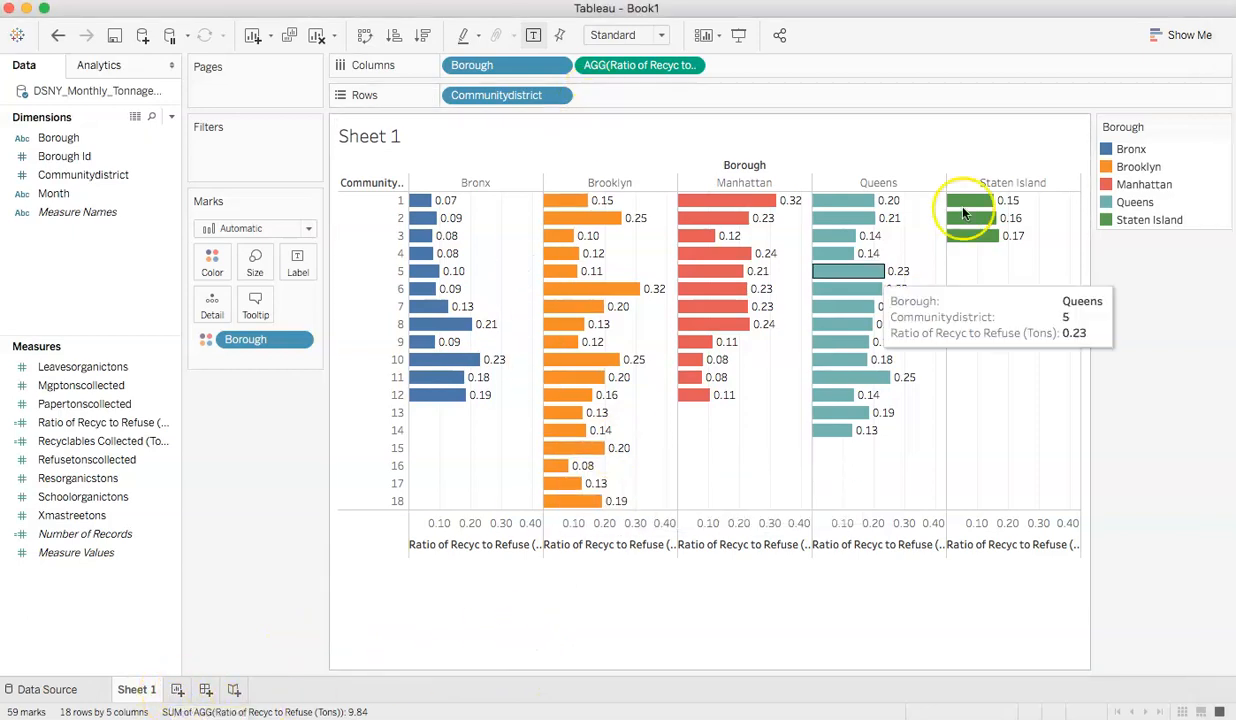
- On a new worksheet, create a highlight table of Ratio of Recyc to Refuse (Tons) by Borough and Communitydistrict
left_click(176, 690)
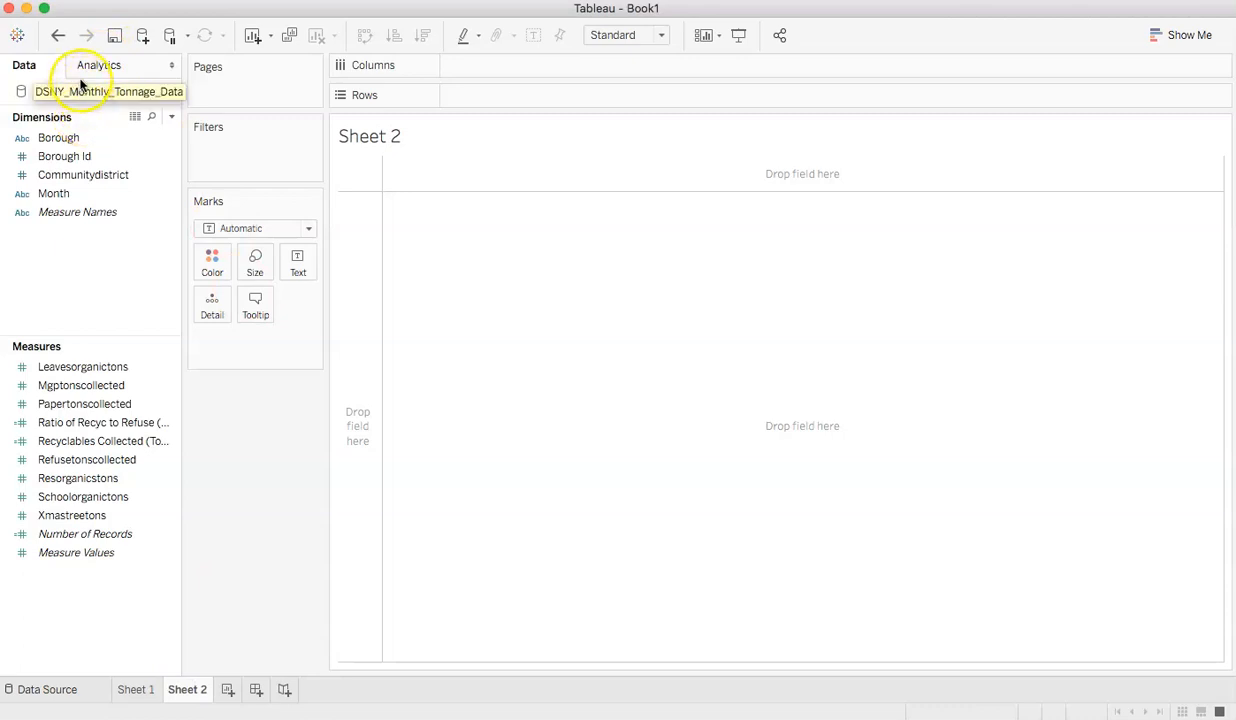
left_click(1182, 44)
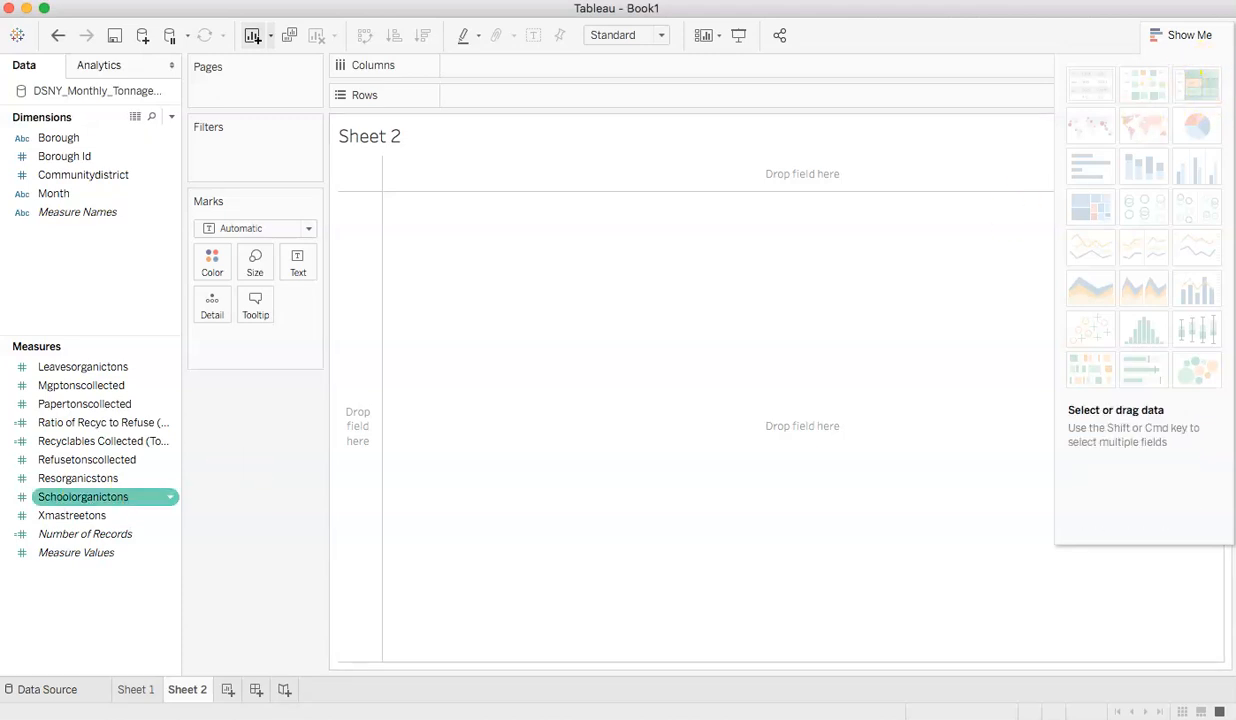
left_click(50, 142)
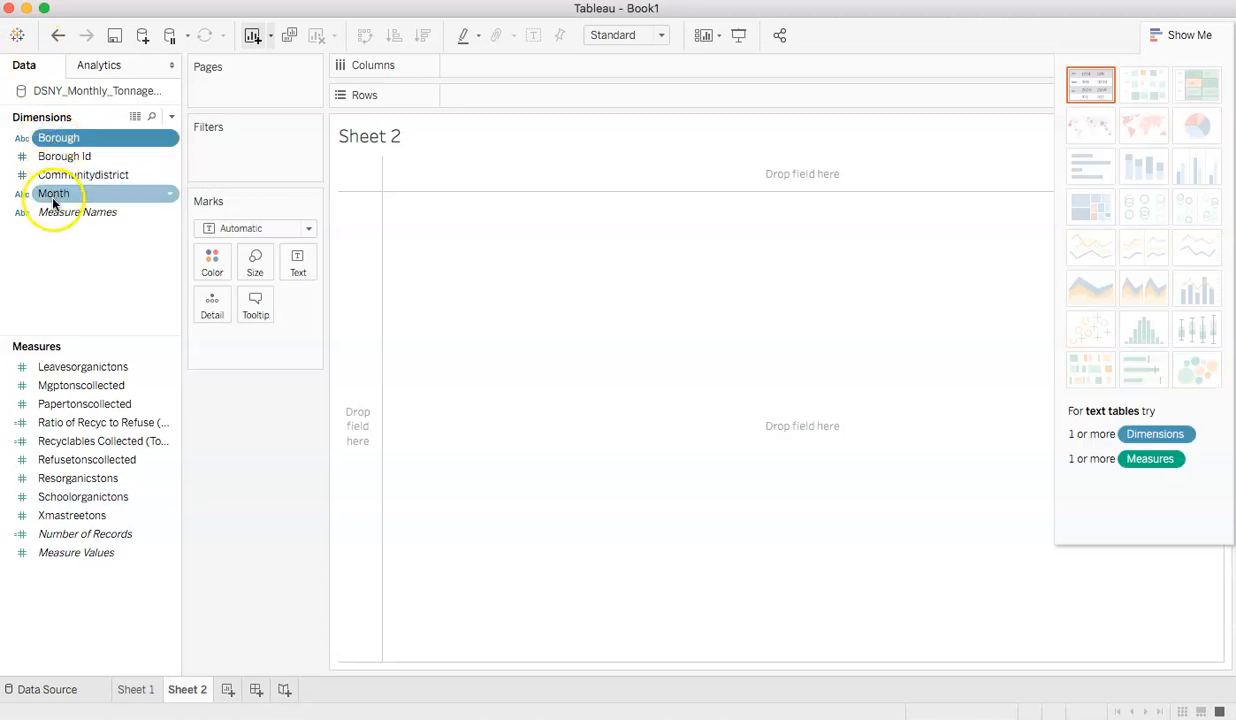
left_click(108, 175, "super")
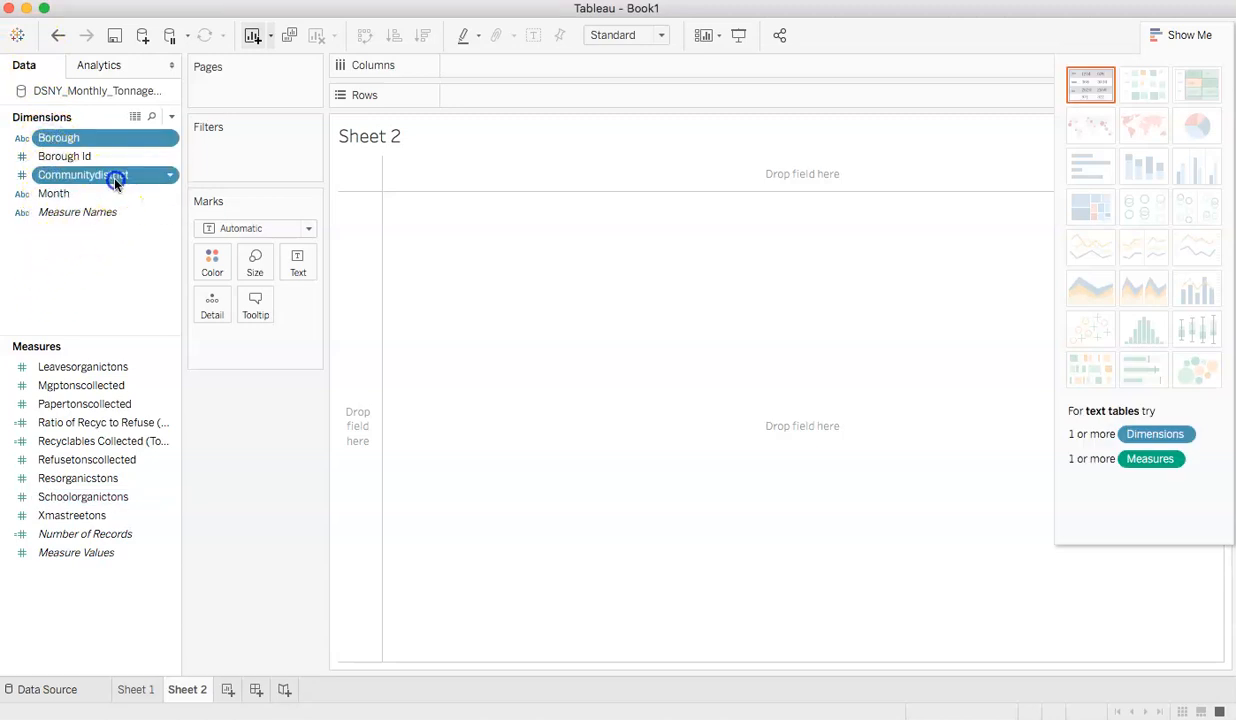
left_click(77, 424, "super")
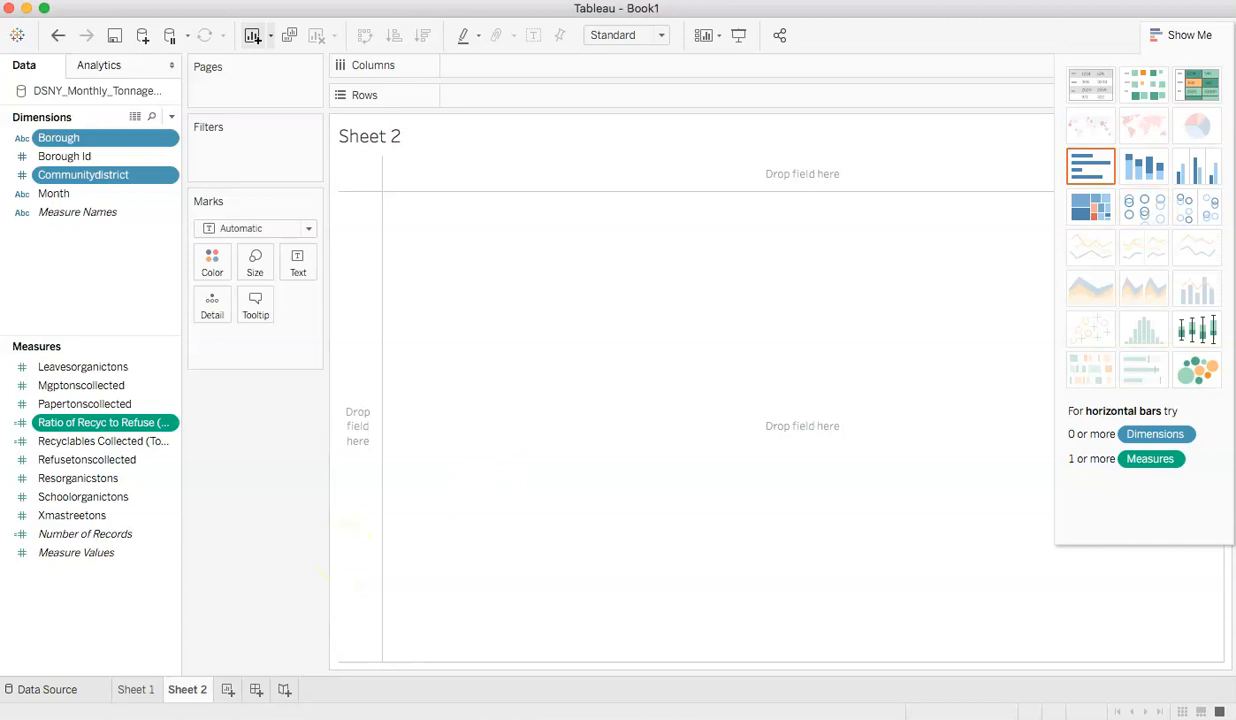
left_click(1204, 88)
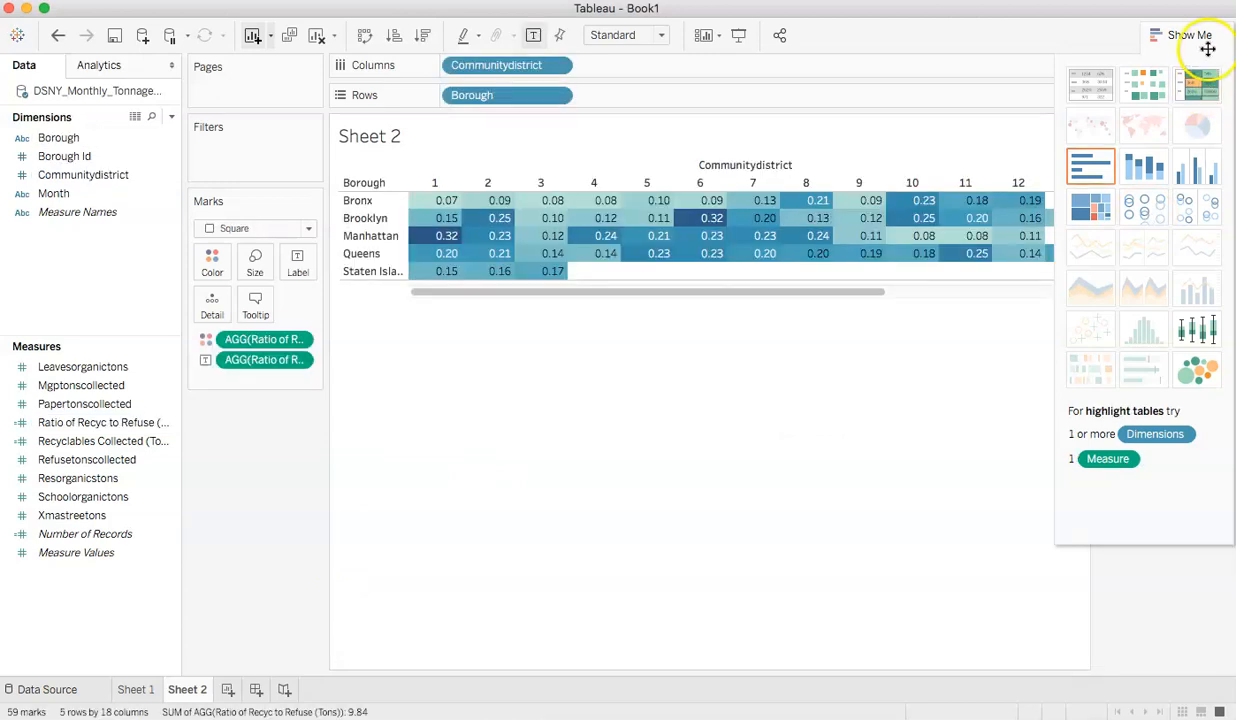
- Change the color palette of the Sheet 2 highlight table to Green
left_click(1204, 37)
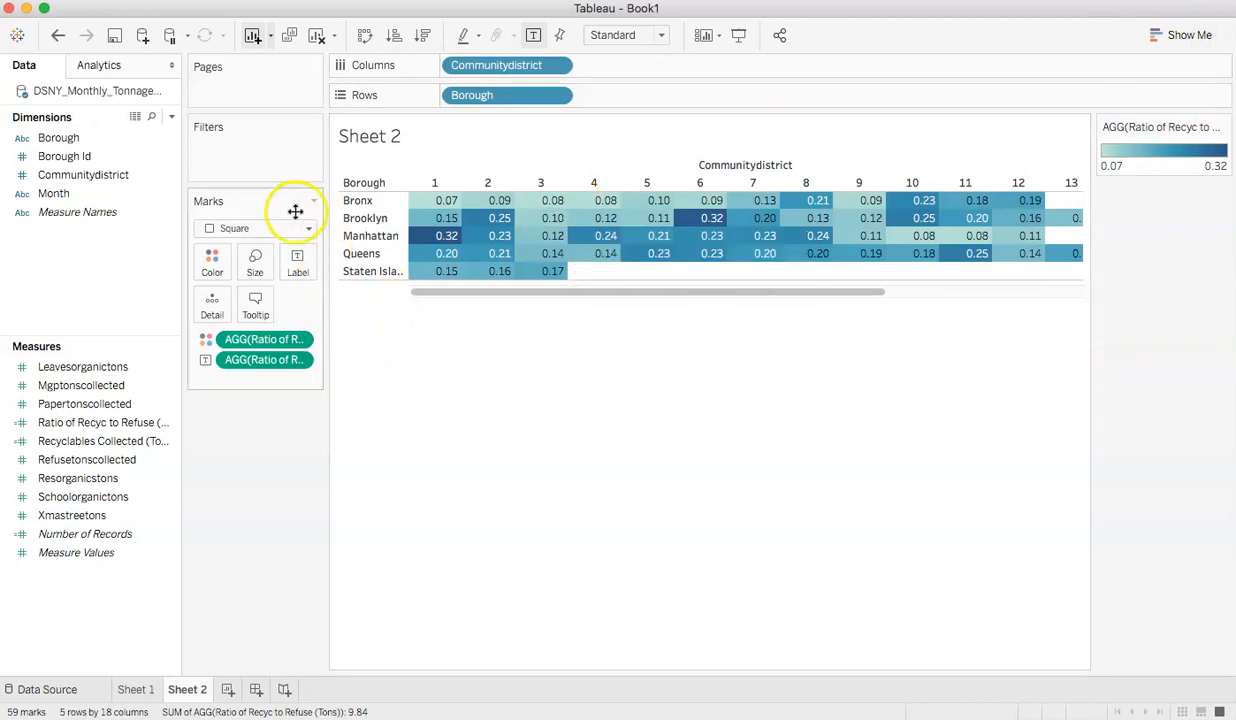
left_click(211, 258)
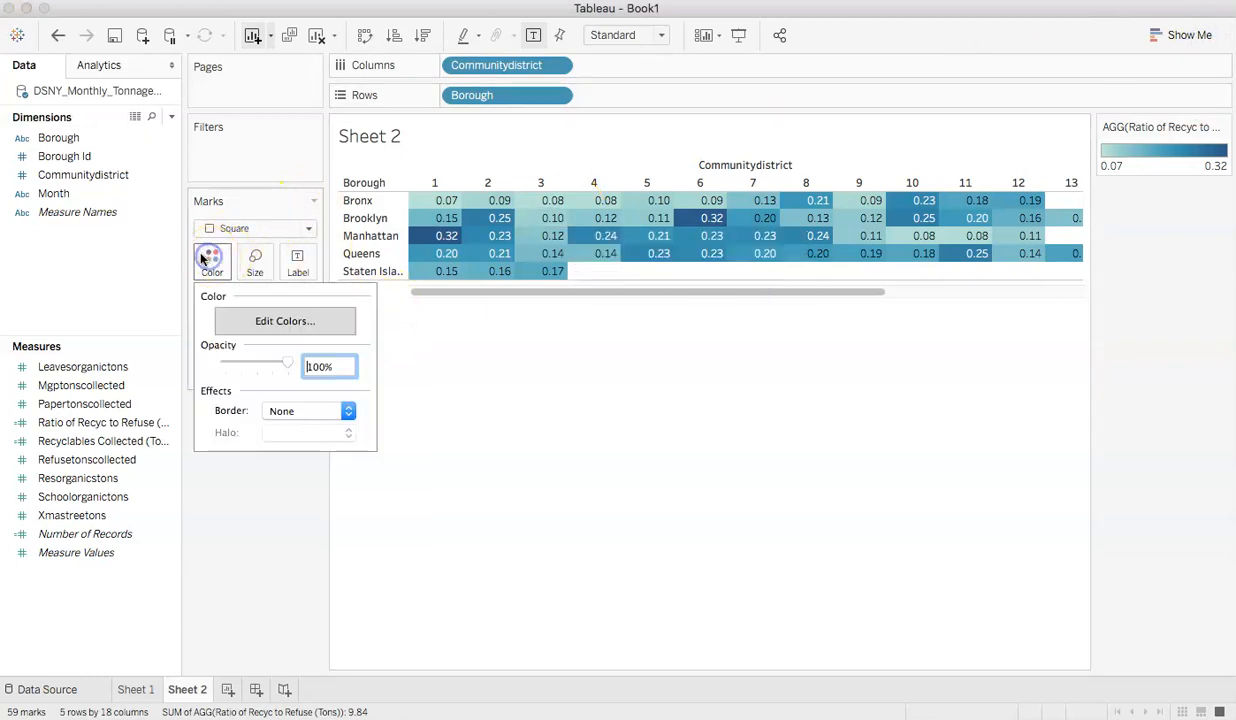
left_click(270, 313)
left_click(785, 265)
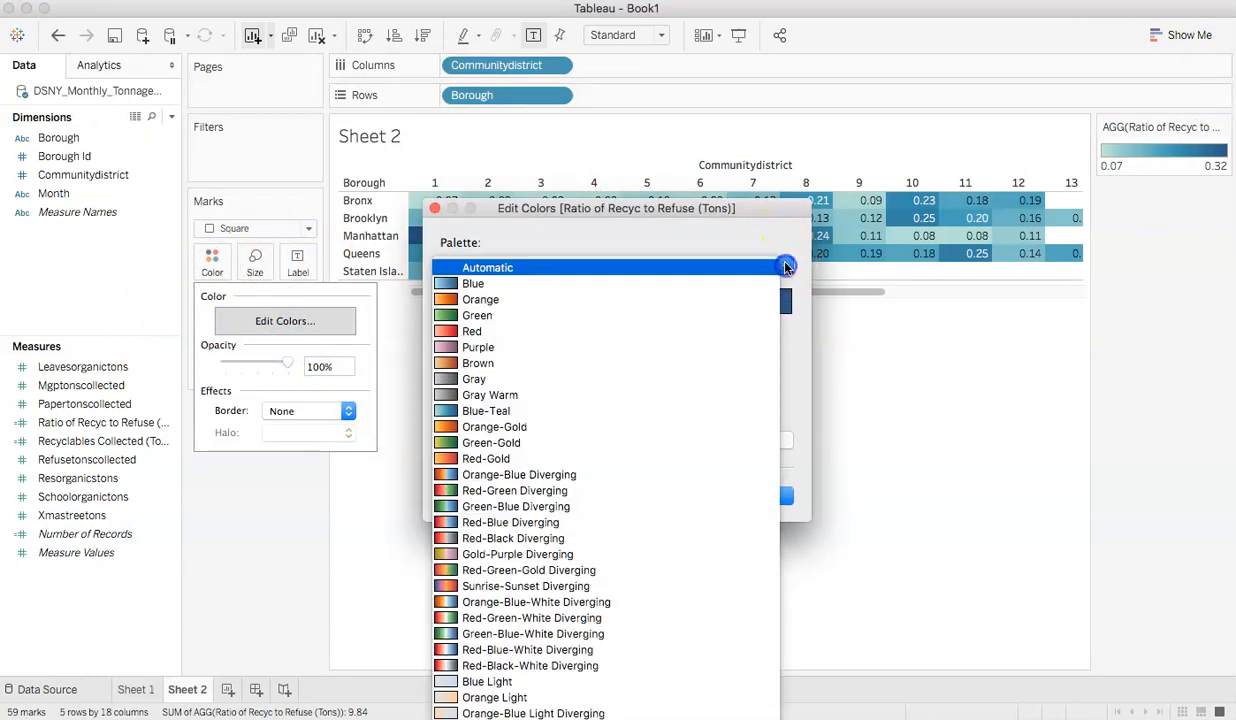
left_click(500, 315)
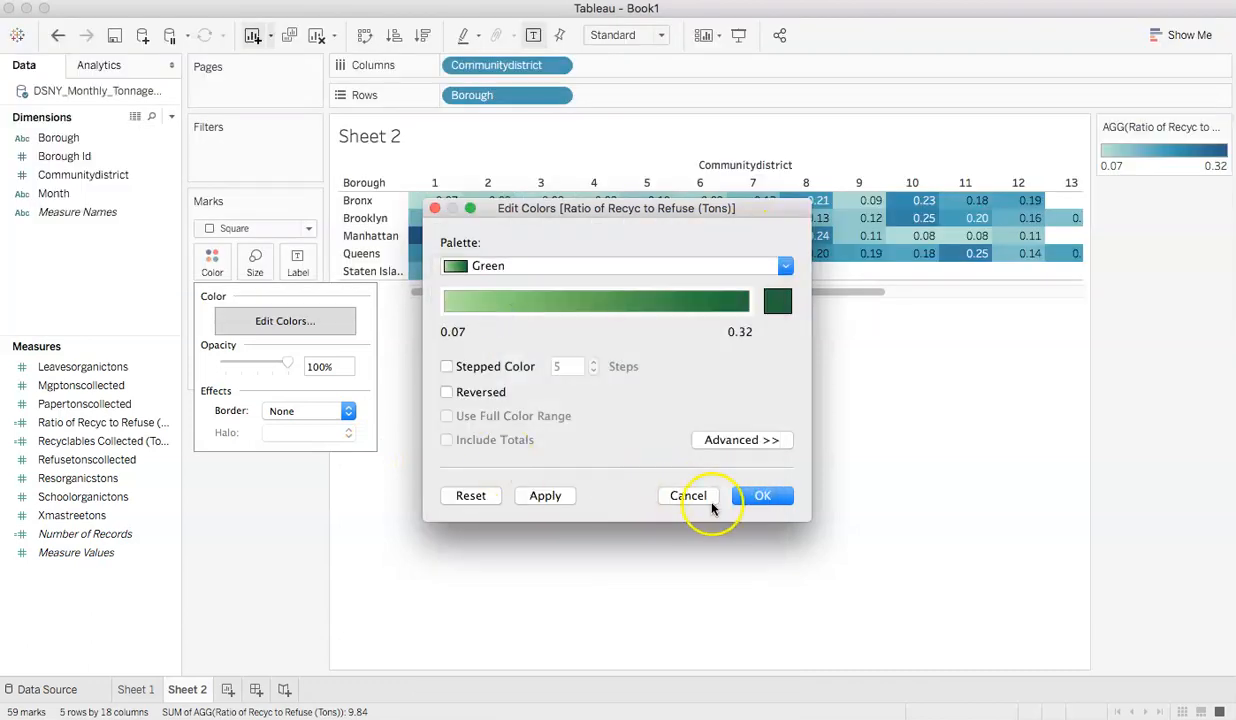
left_click(760, 495)
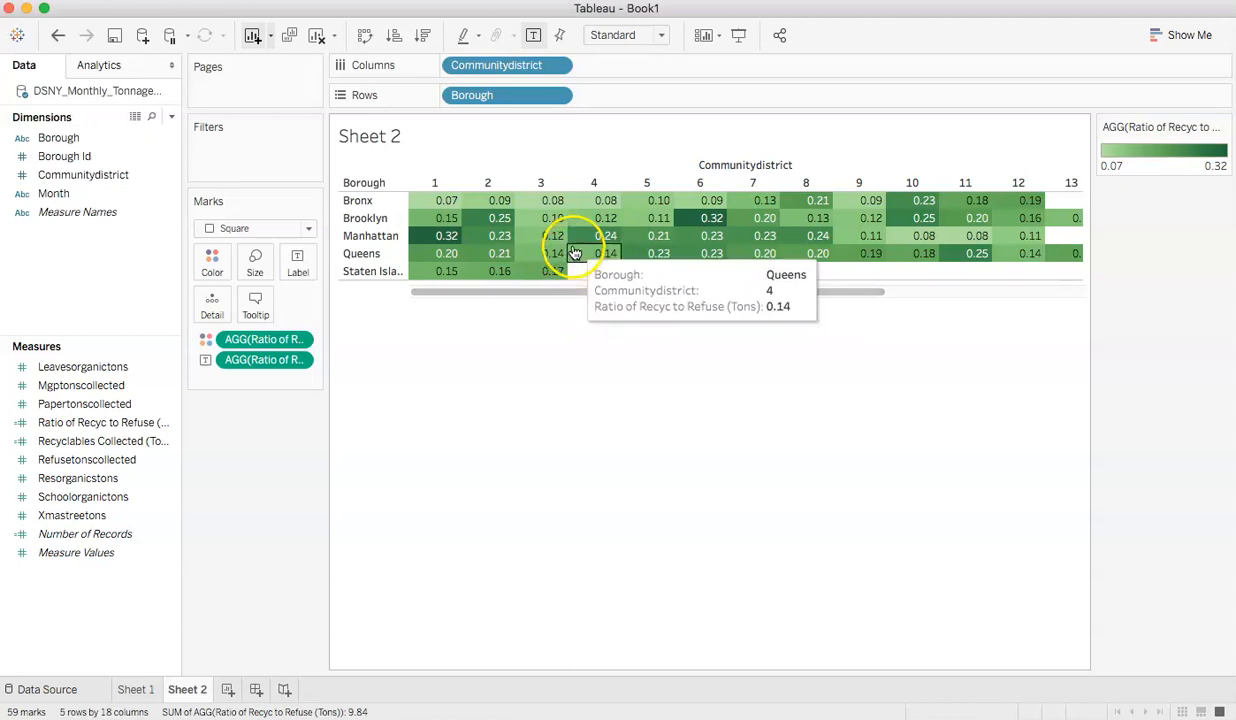
- Check the Sheet 1 layout, and swap the rows and columns of the Sheet 2 highlight table to match it
left_click(135, 690)
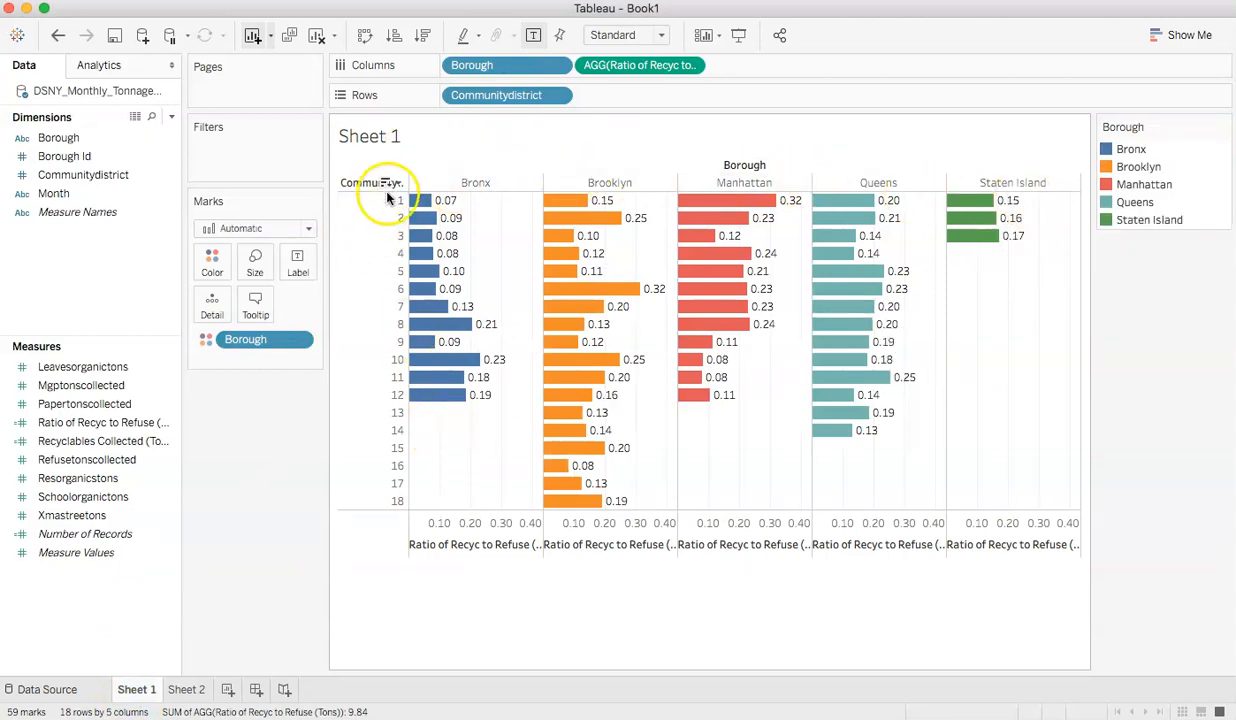
left_click(183, 696)
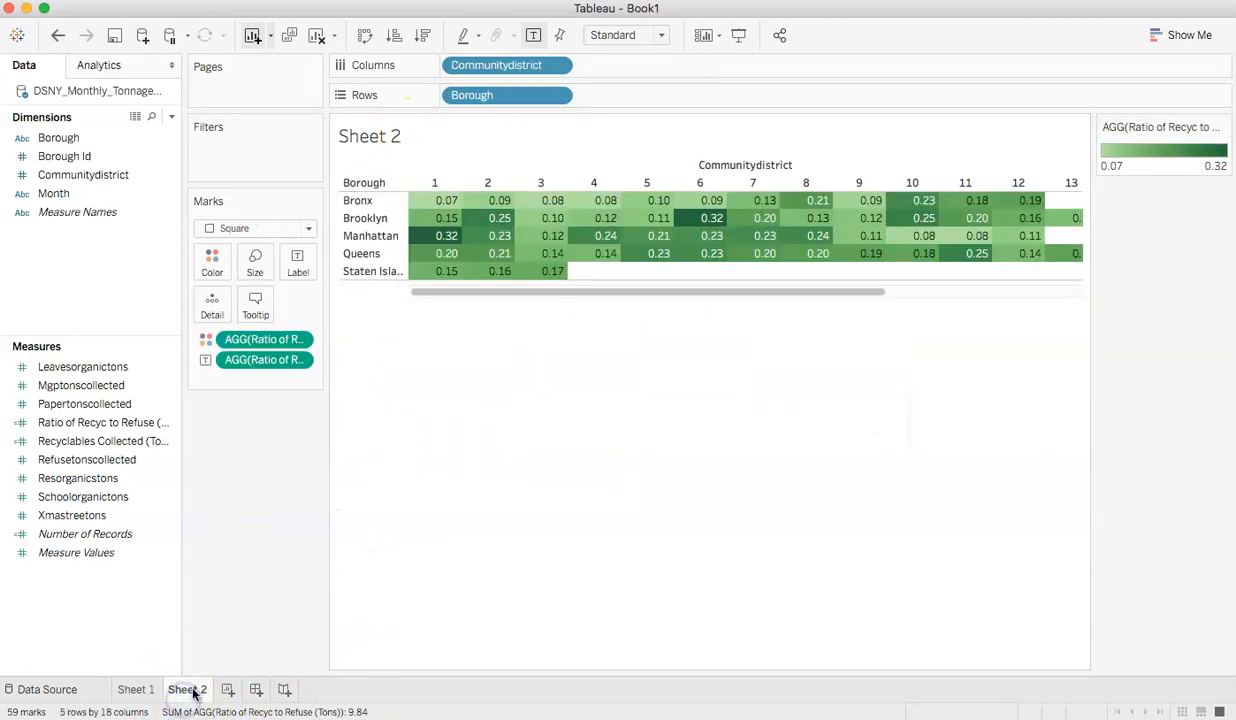
left_click(363, 38)
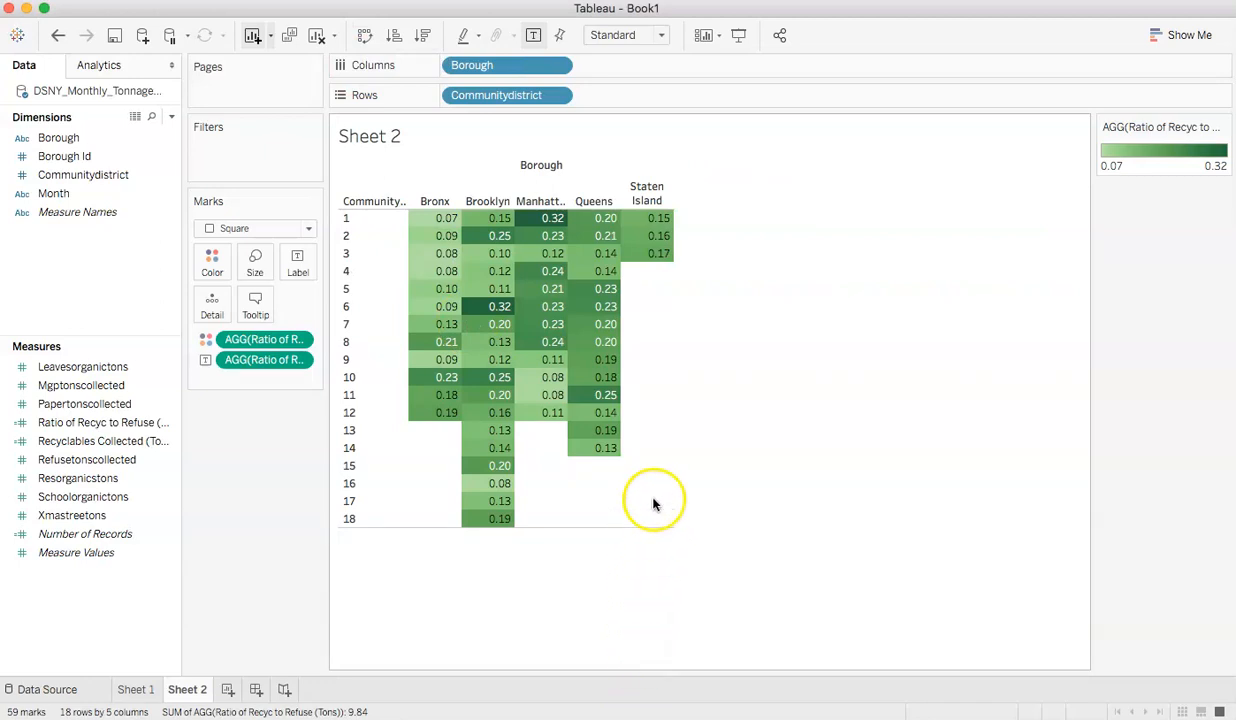
mouse_move(510, 224)
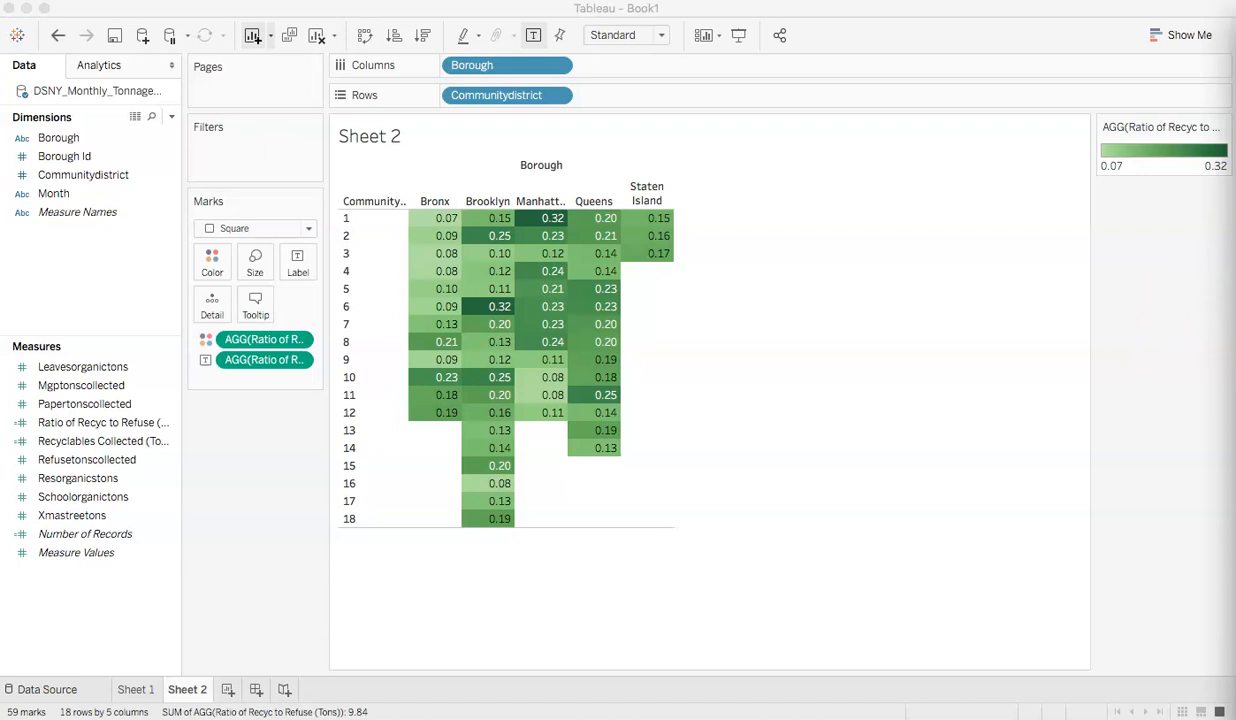
- On a new worksheet, create a combined field from the Borough and Communitydistrict dimensions
left_click(227, 690)
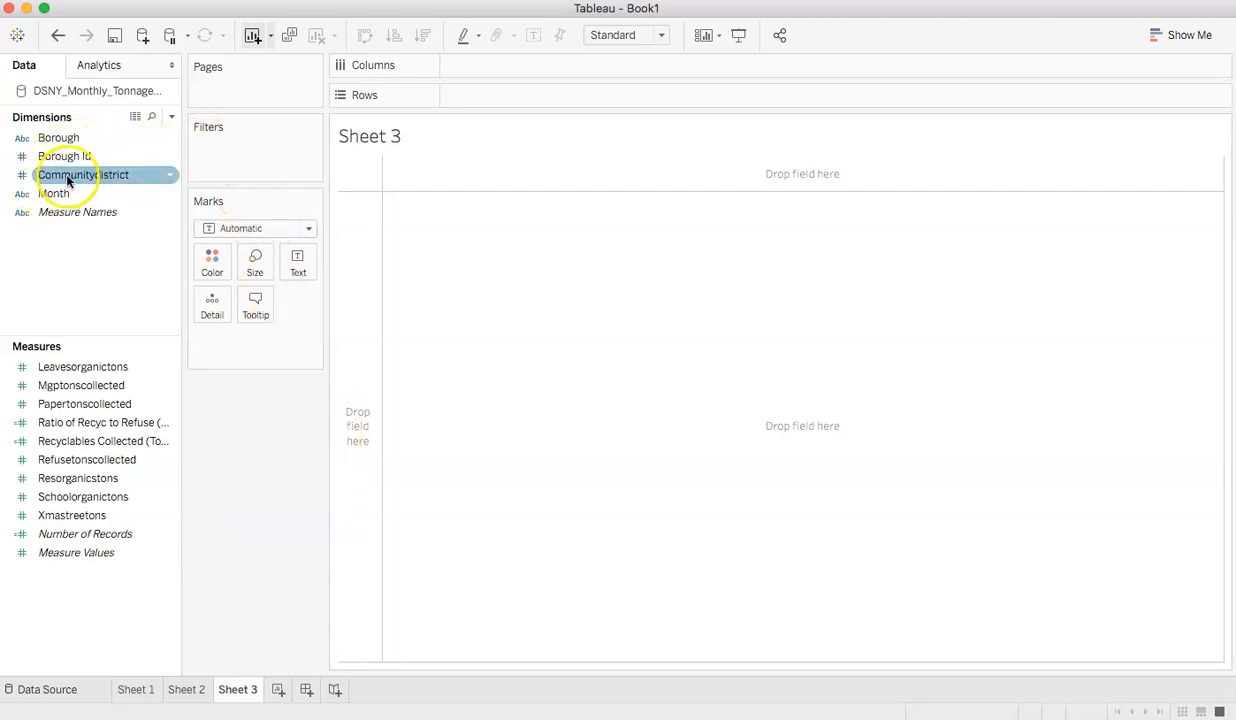
left_click(58, 141)
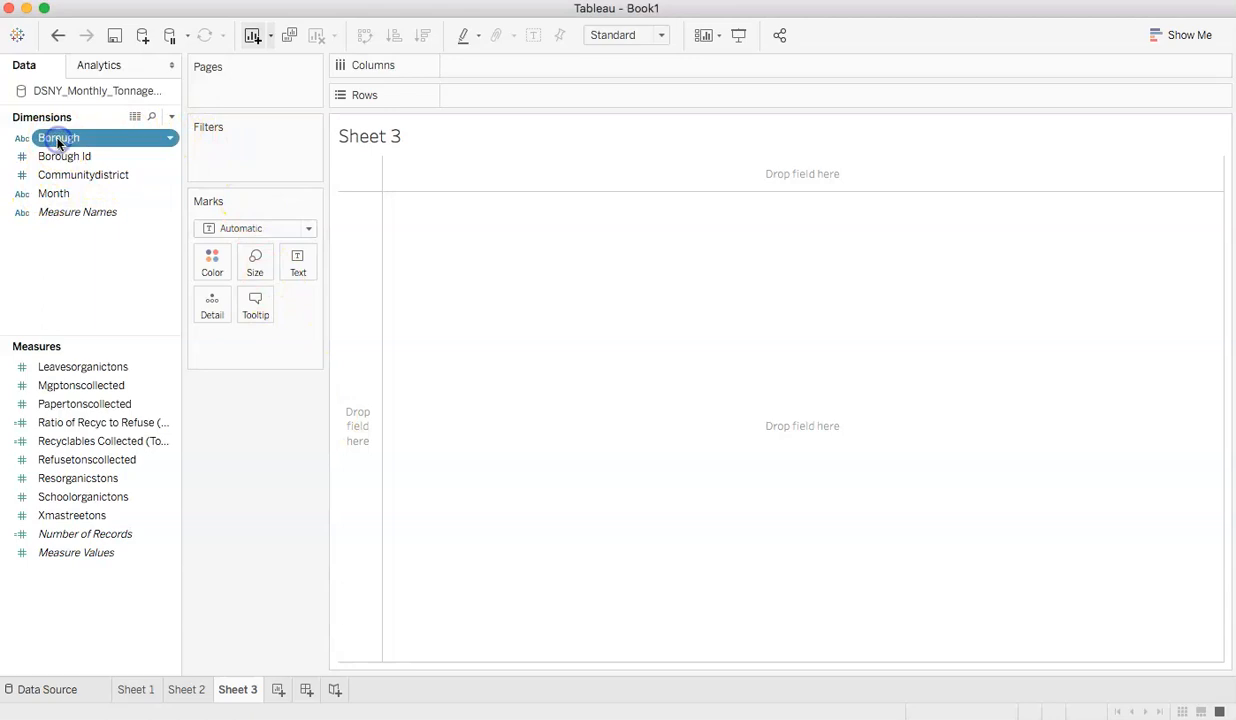
left_click(115, 185, "super")
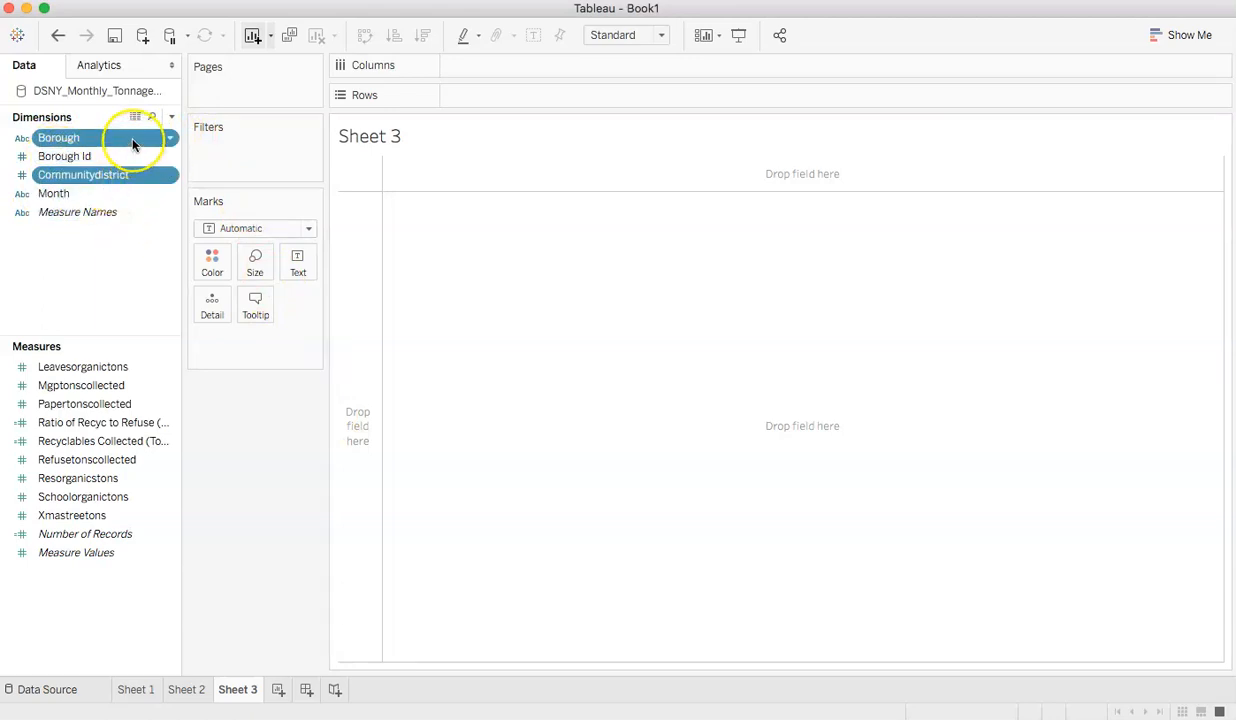
right_click(132, 144)
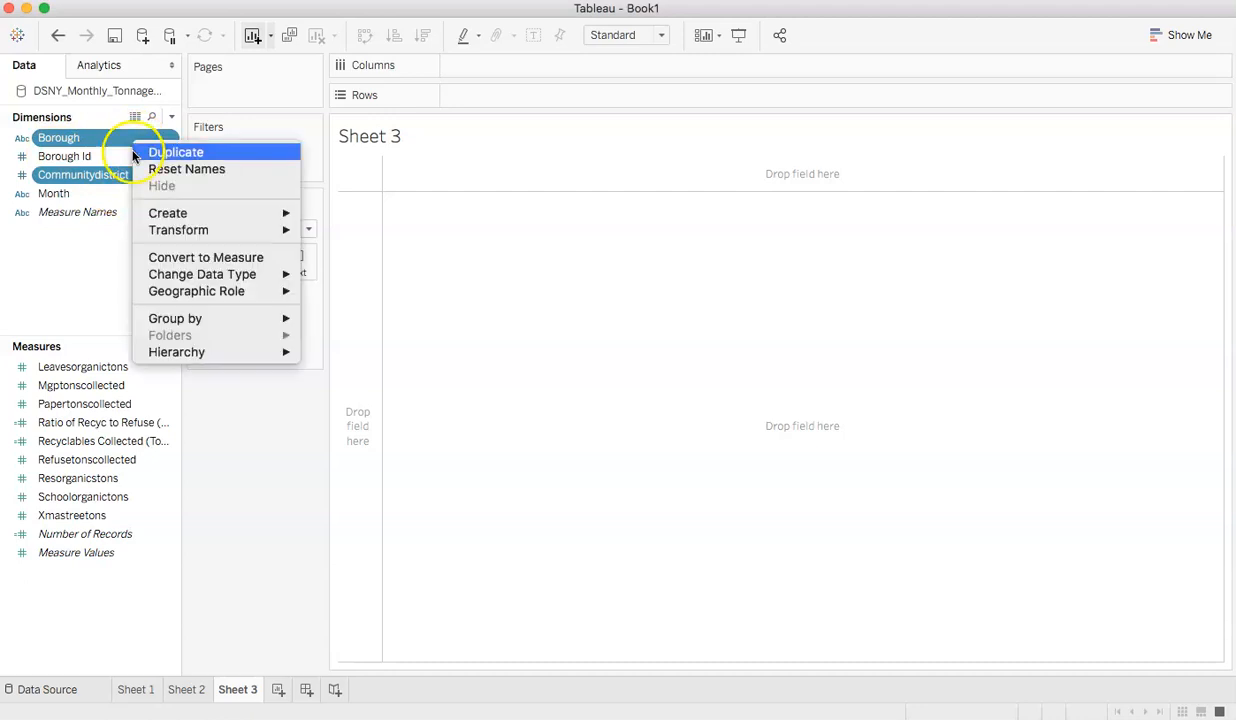
mouse_move(163, 214)
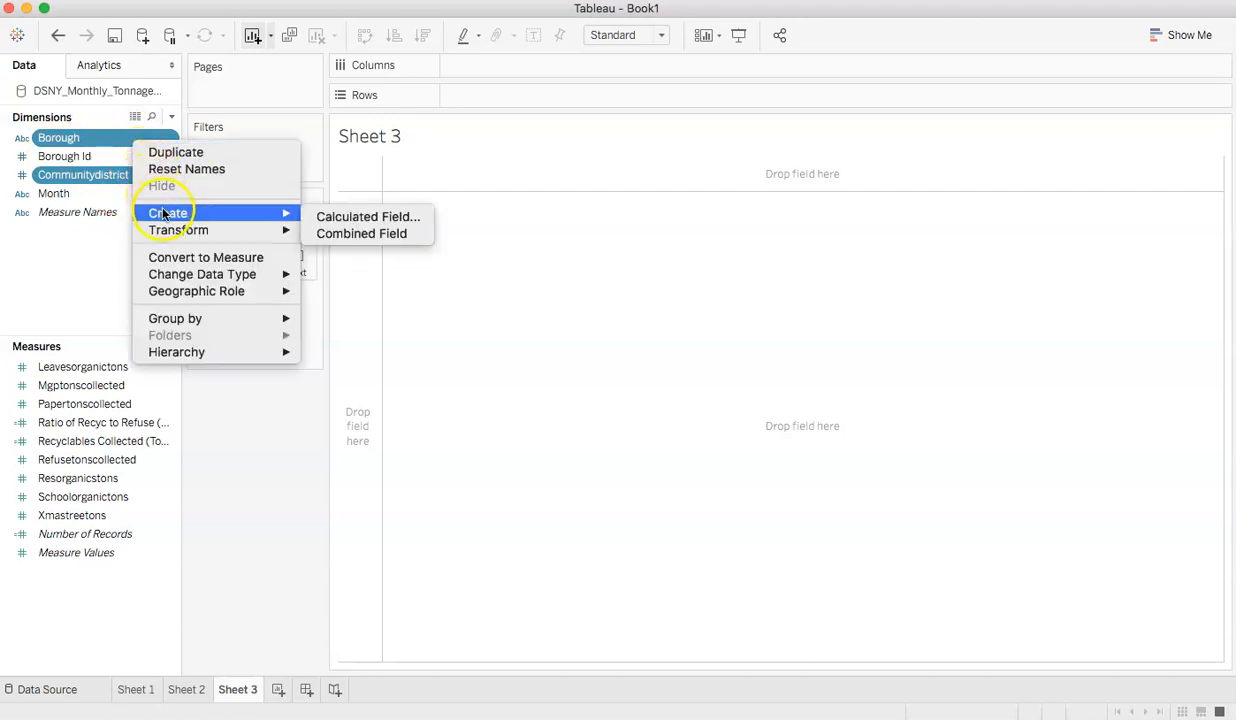
left_click(353, 236)
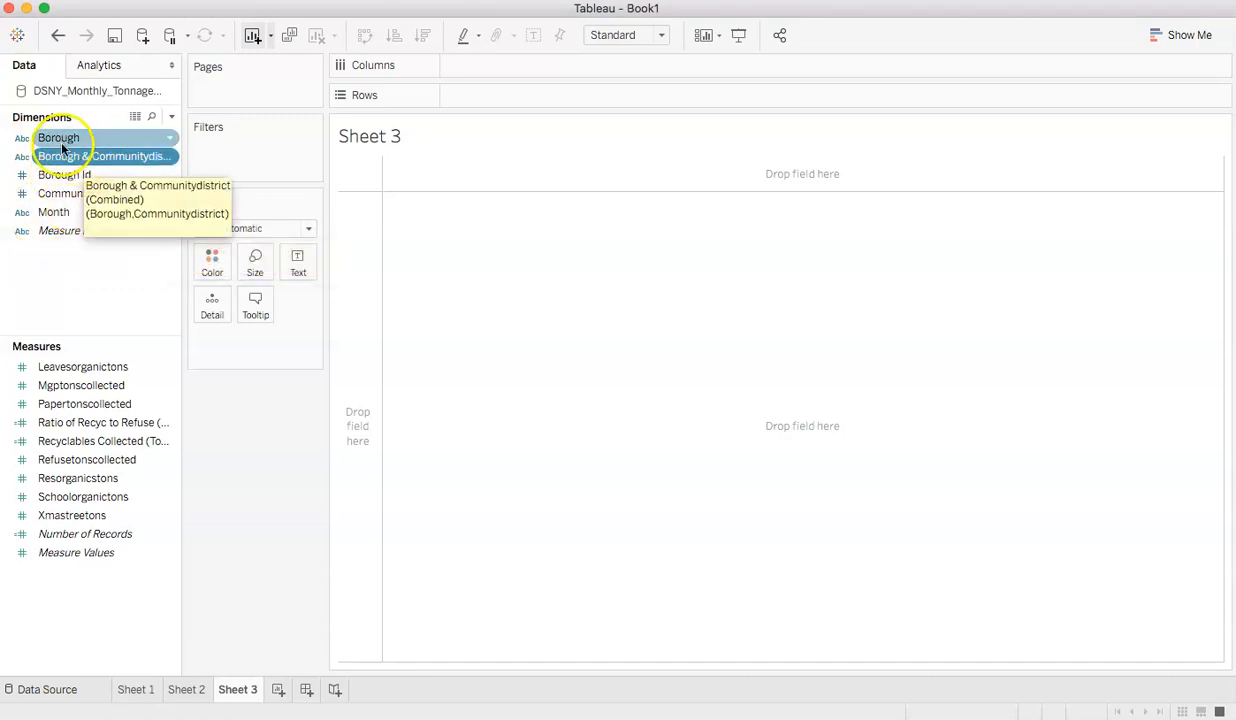
- Build a bar chart with the combined Borough & Communitydistrict field on Rows and Ratio of Recyc to Refuse (Tons) on Columns
left_click_drag(56, 156, 469, 97)
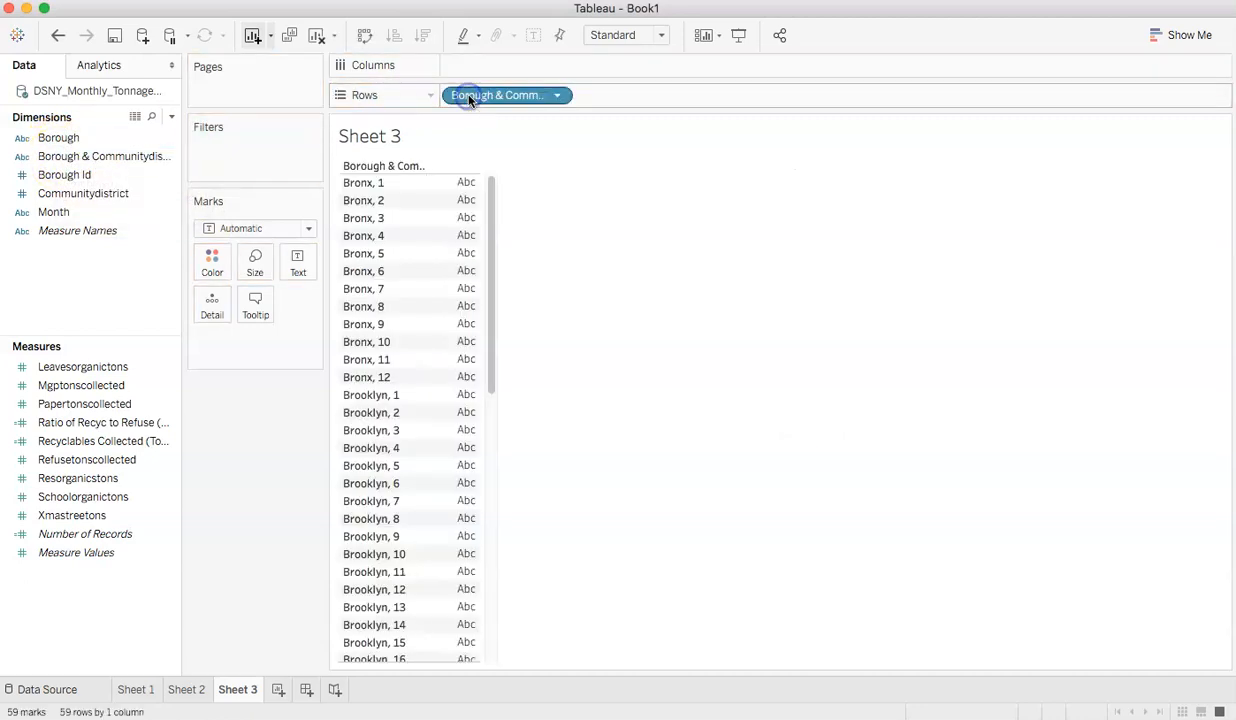
left_click(85, 460)
left_click(90, 446)
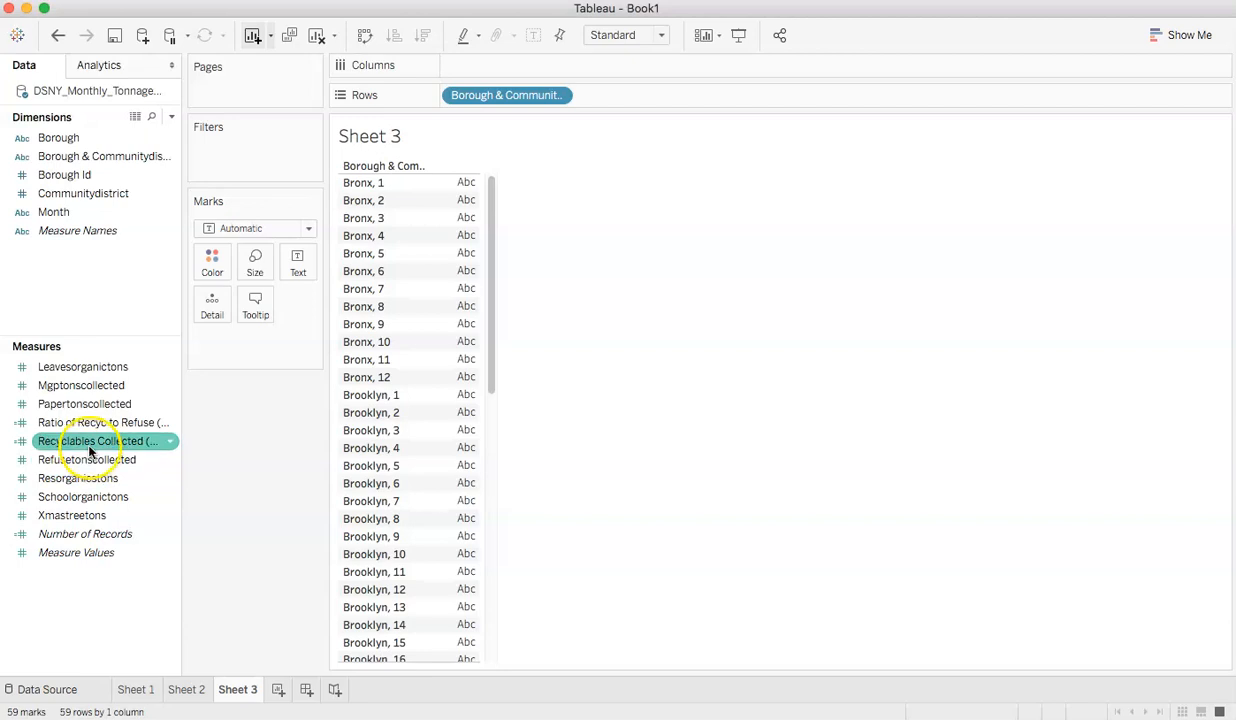
left_click(97, 424)
left_click_drag(50, 422, 498, 68)
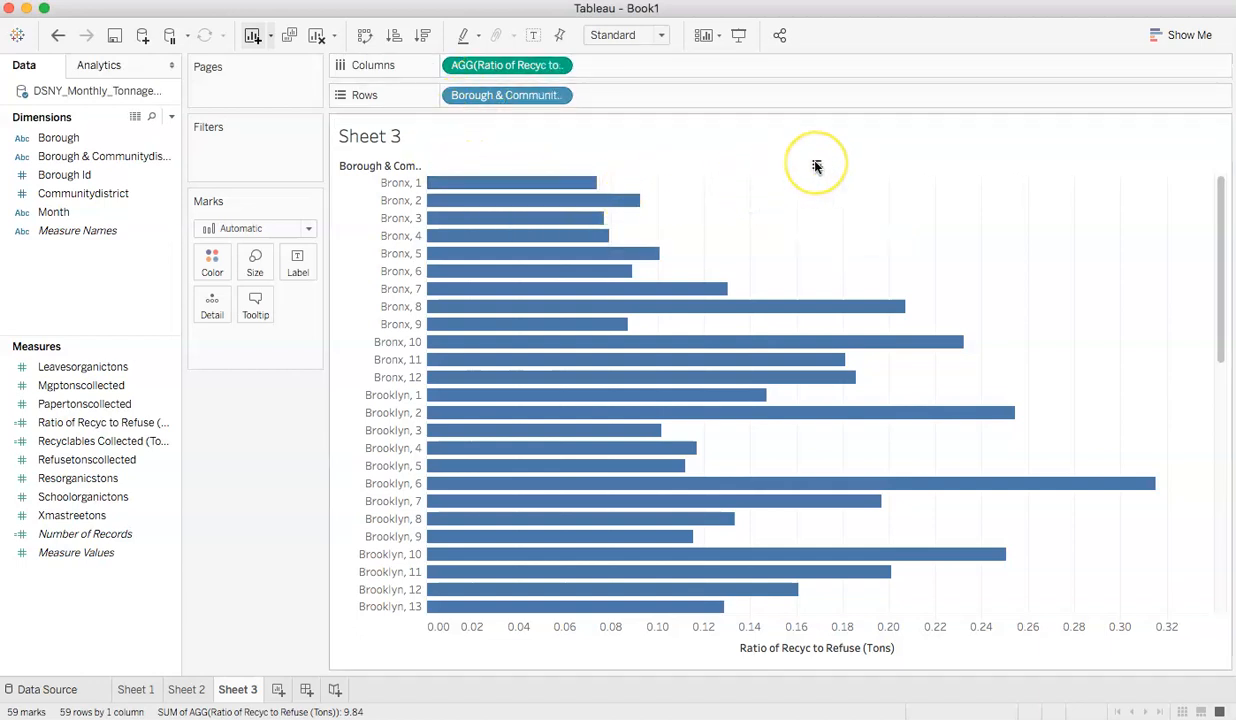
- Try coloring the bars by the combined Borough & Communitydistrict field, look through the legend, and undo the coloring
left_click(42, 140)
left_click_drag(42, 140, 211, 256)
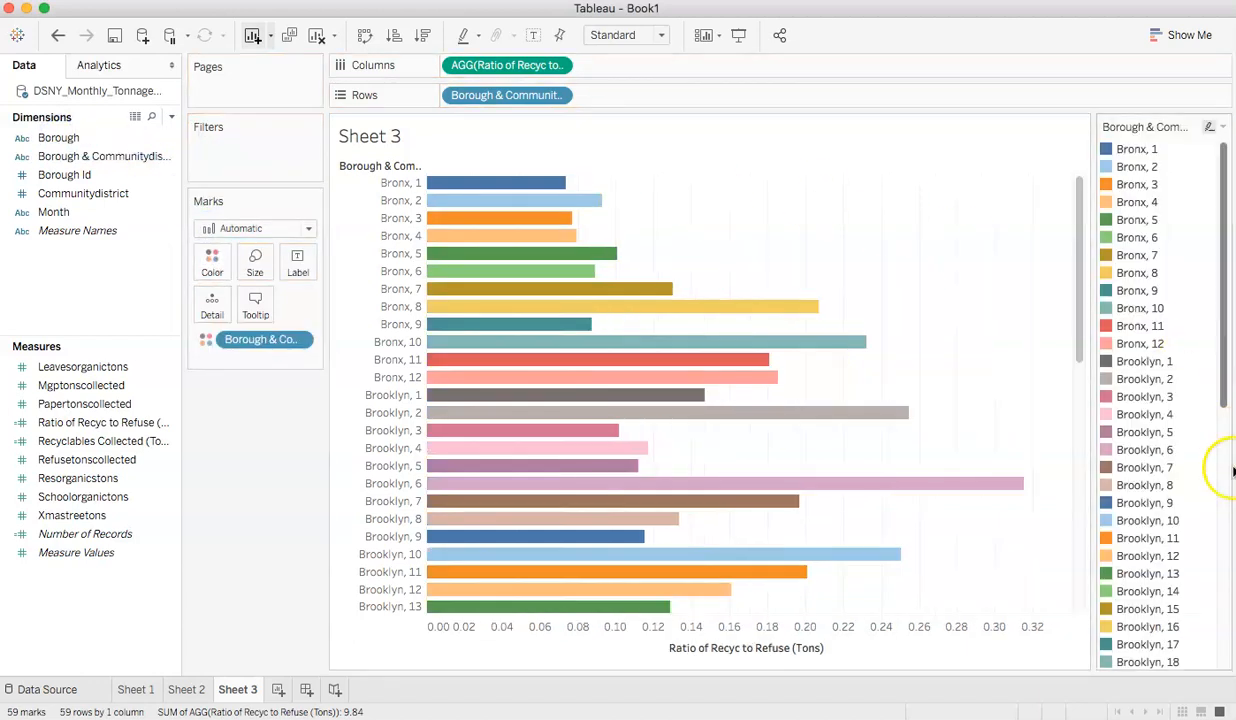
scroll(1145, 500, "down", 10)
scroll(1137, 495, "down", 1)
scroll(1126, 469, "up", 8)
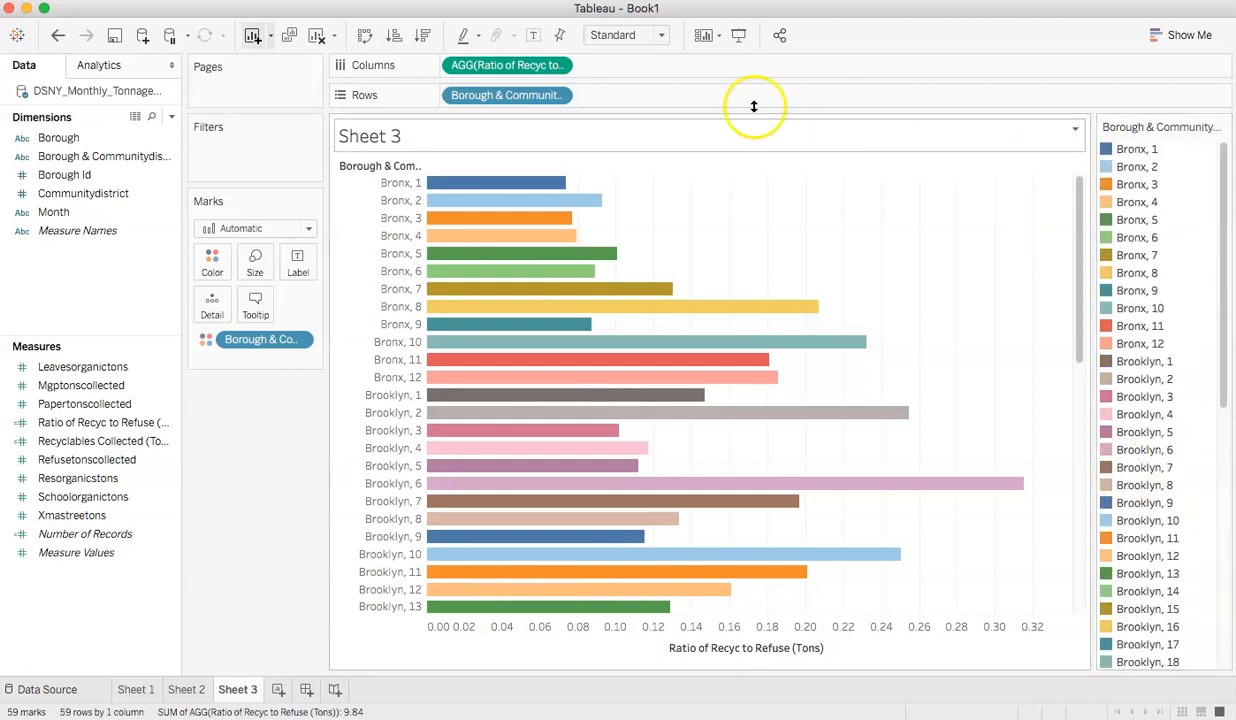
left_click(58, 37)
- Color the Sheet 3 bars by Borough
left_click(52, 156)
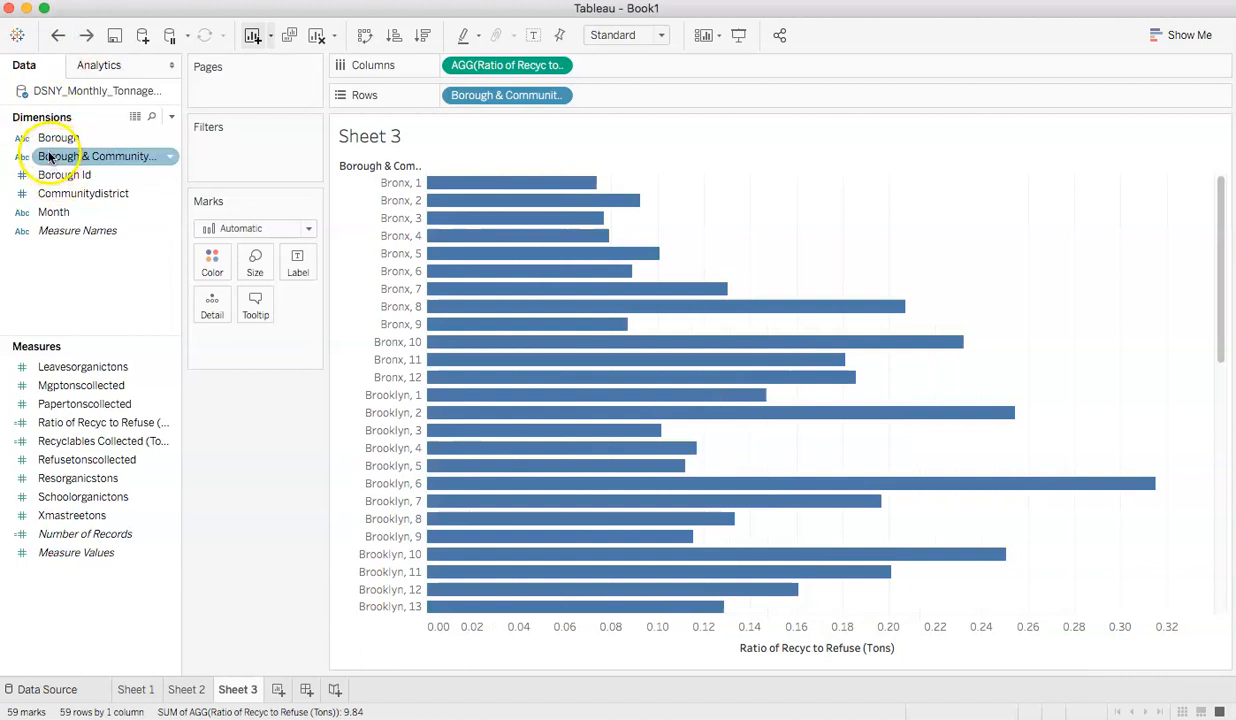
left_click(48, 157)
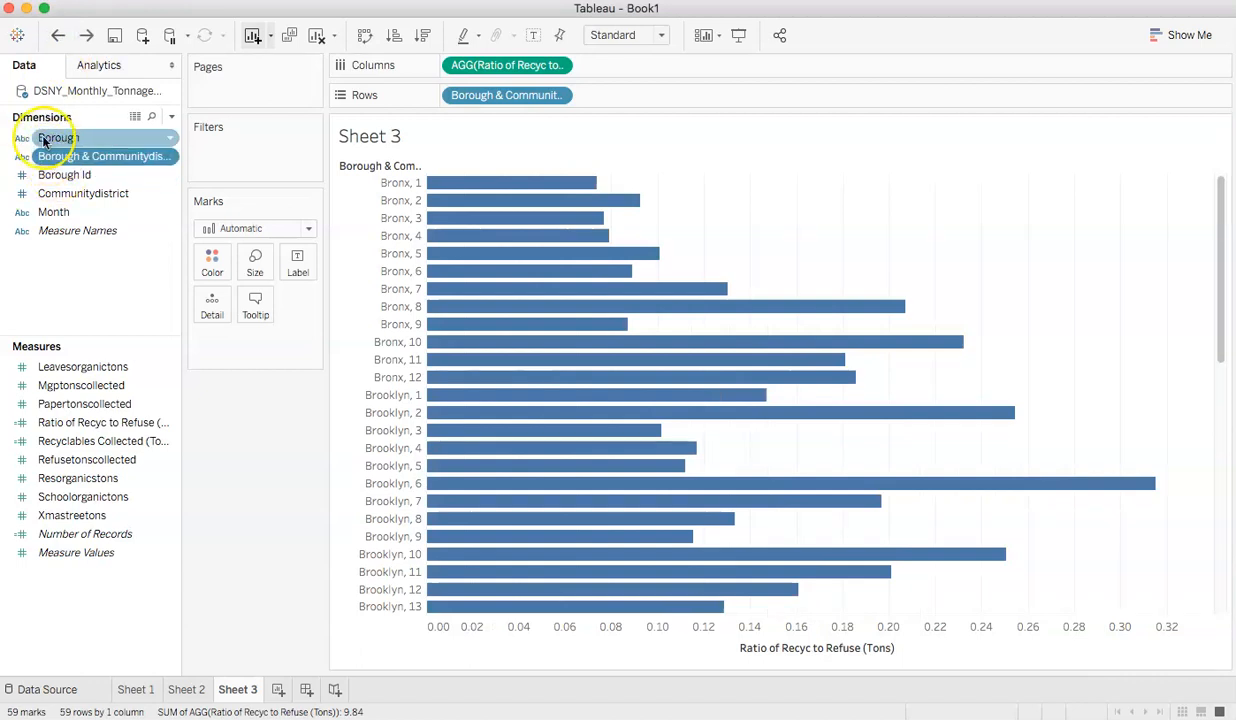
left_click(43, 139)
left_click_drag(43, 139, 211, 262)
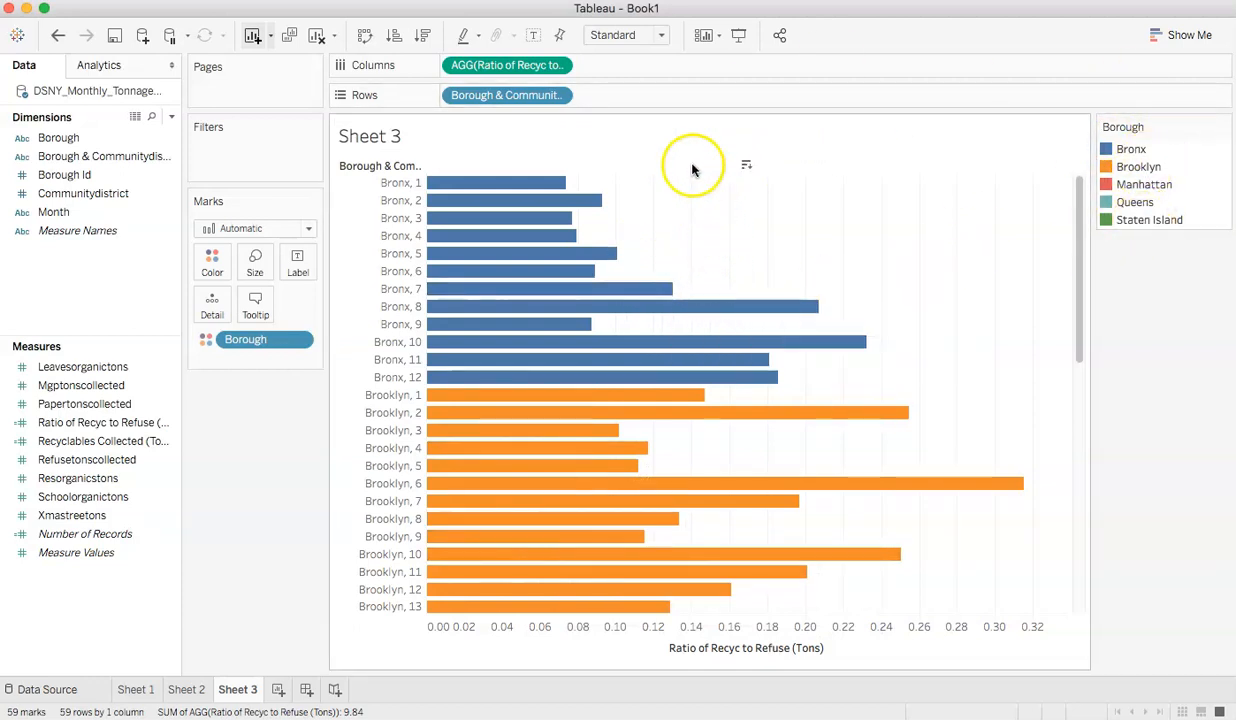
- Sort the bars in descending order by Ratio of Recyc to Refuse (Tons) and show their mark labels
left_click(746, 166)
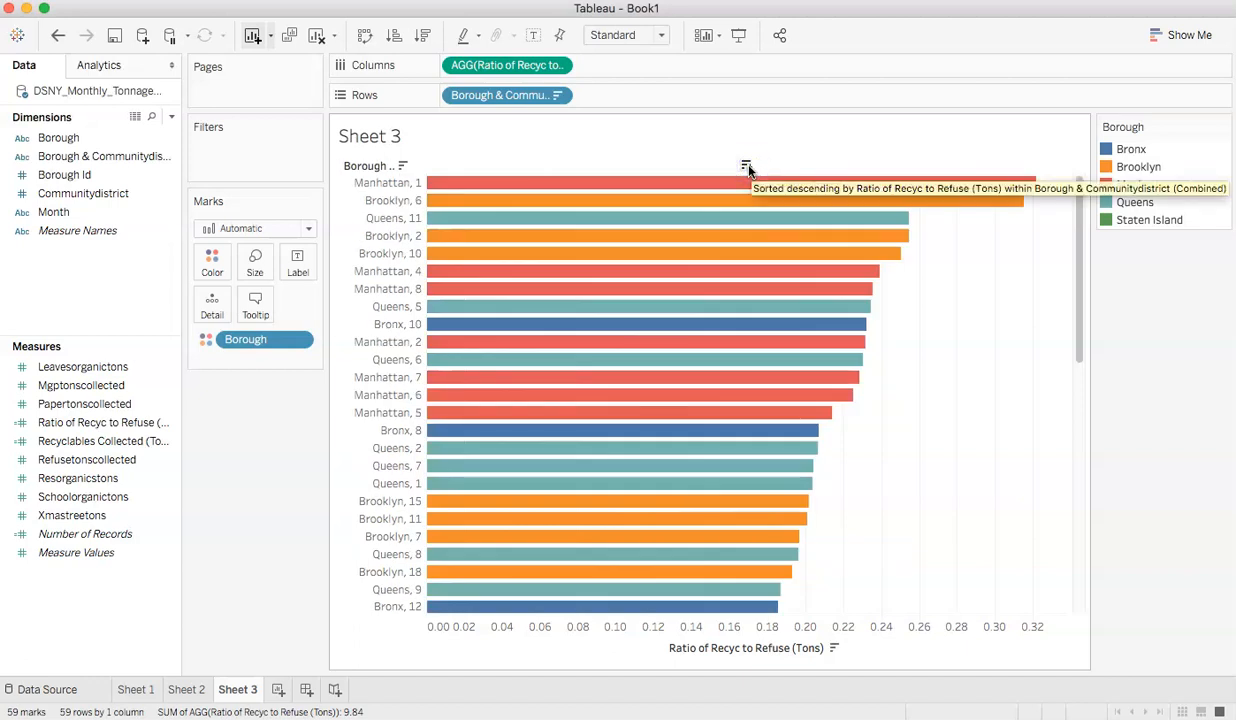
left_click(746, 166)
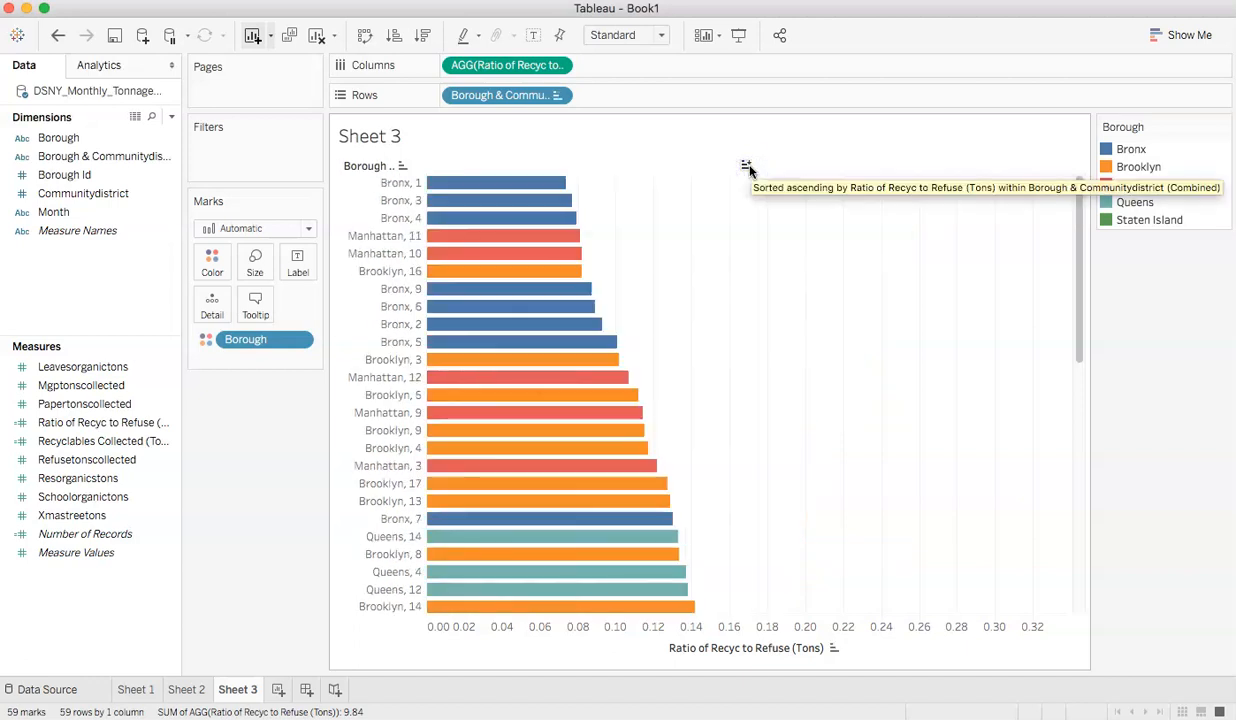
left_click(746, 166)
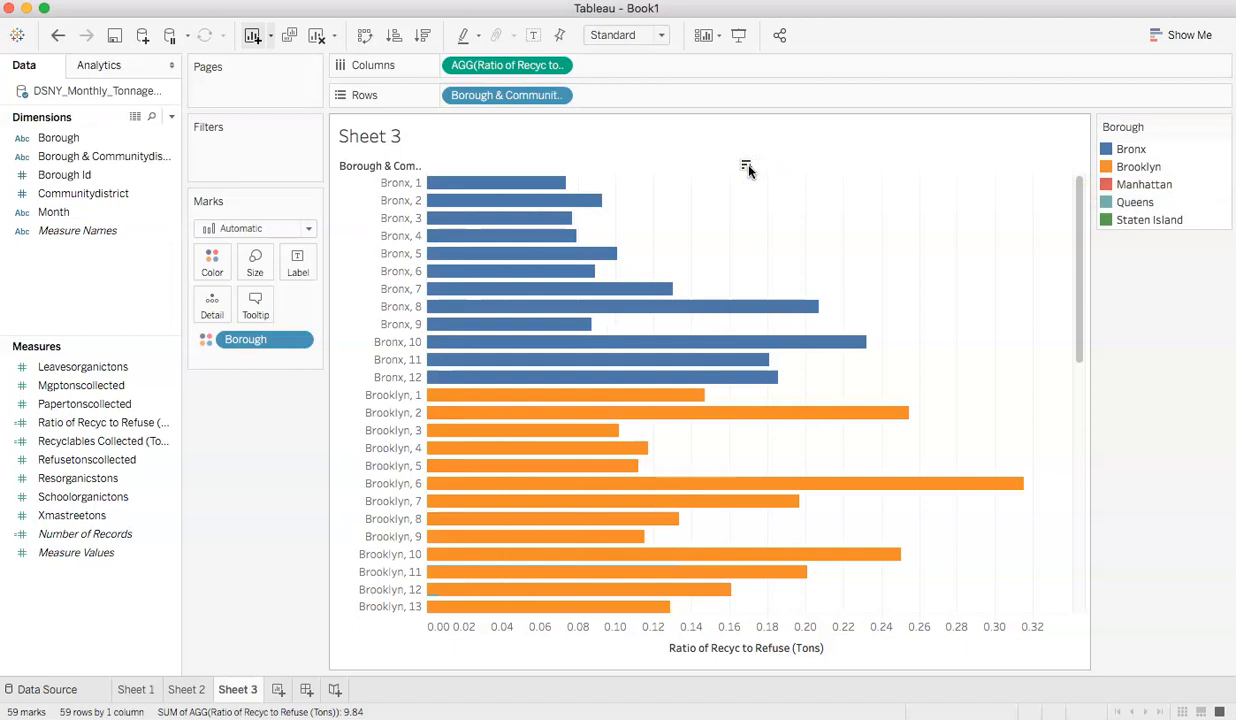
left_click(746, 166)
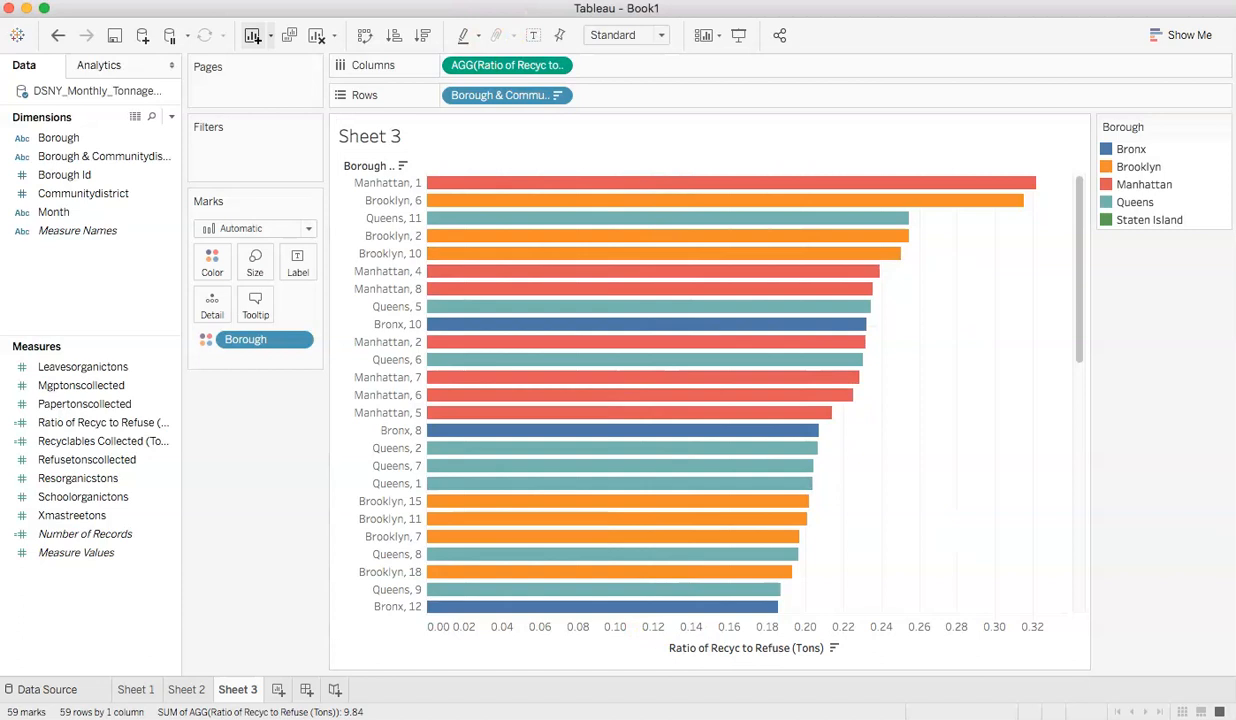
left_click(535, 35)
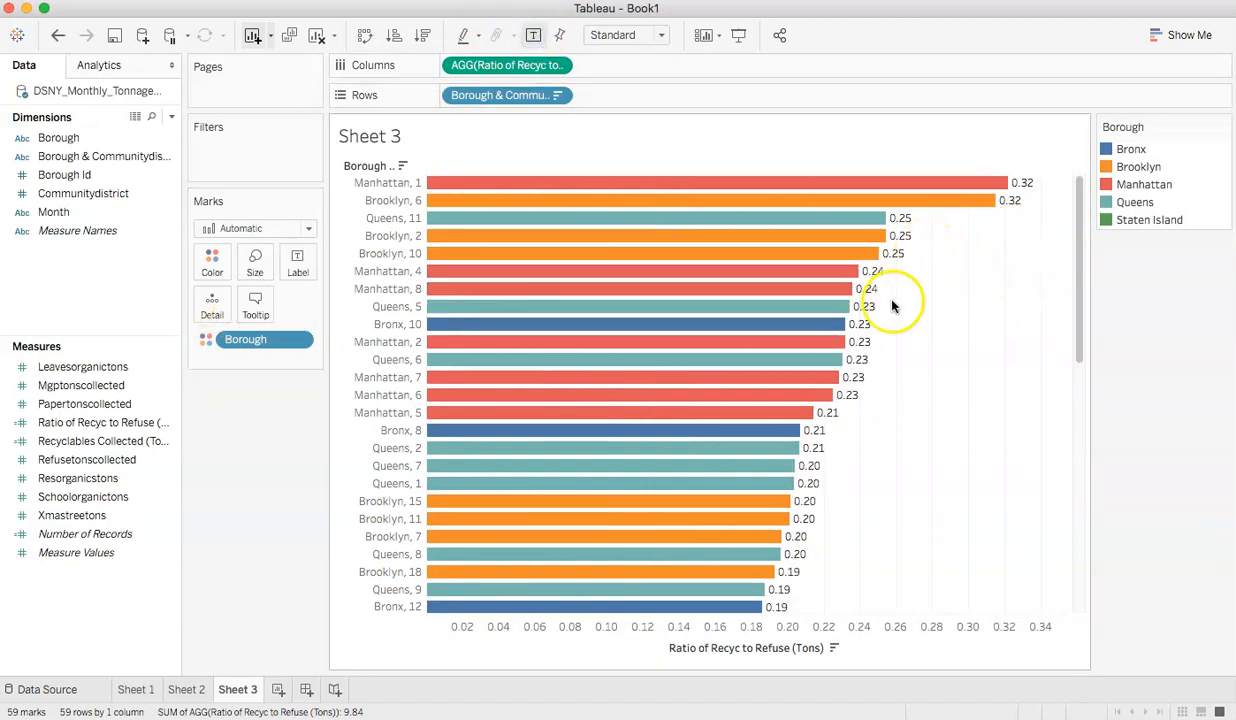
mouse_move(787, 595)
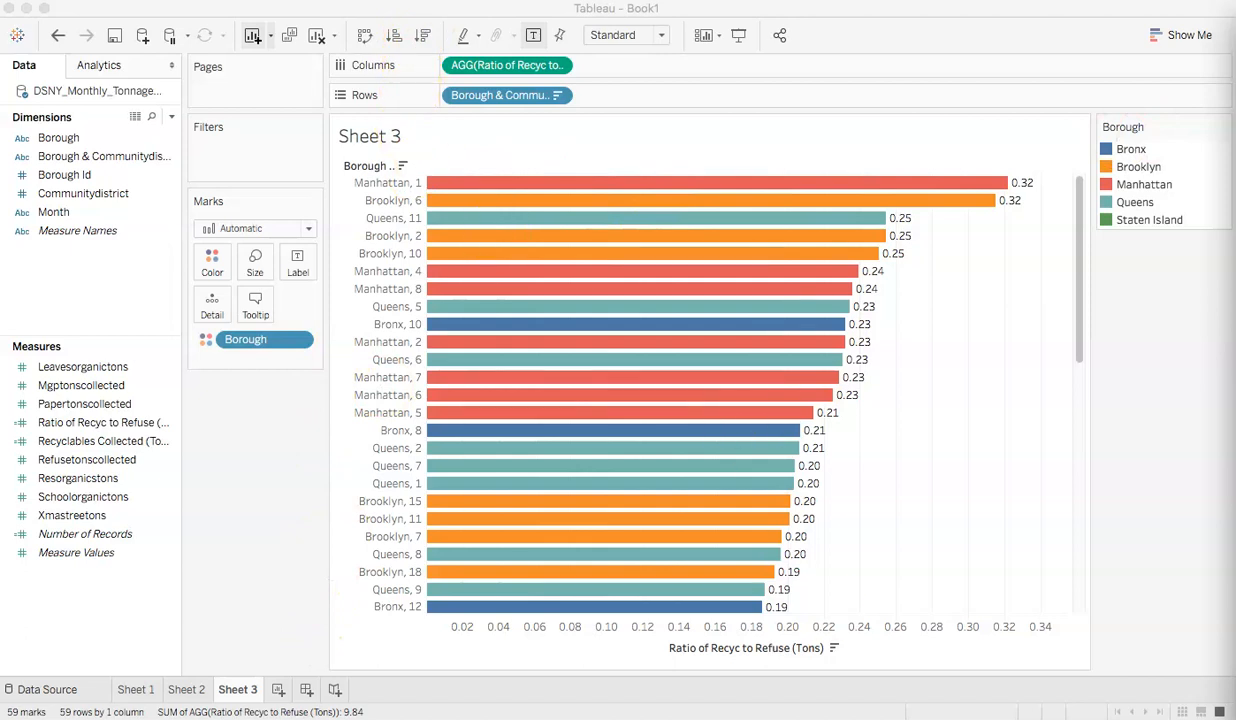
scroll(462, 572, "down", 10)
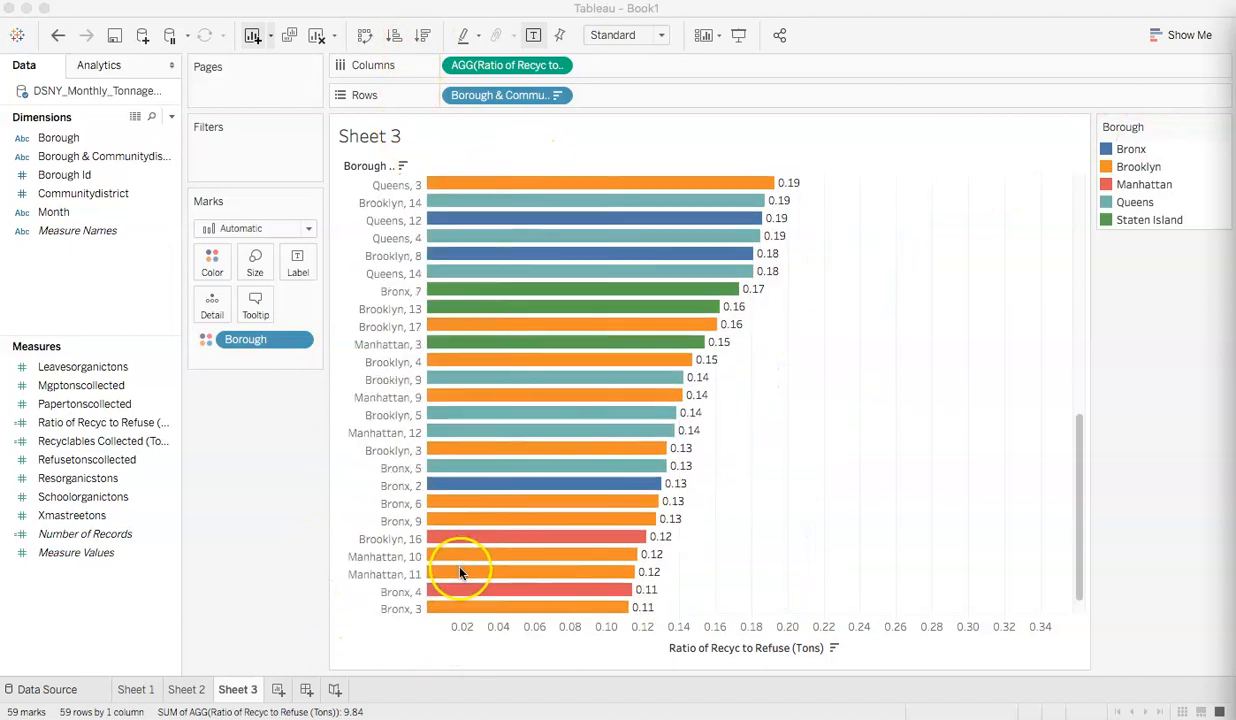
scroll(459, 567, "up", 10)
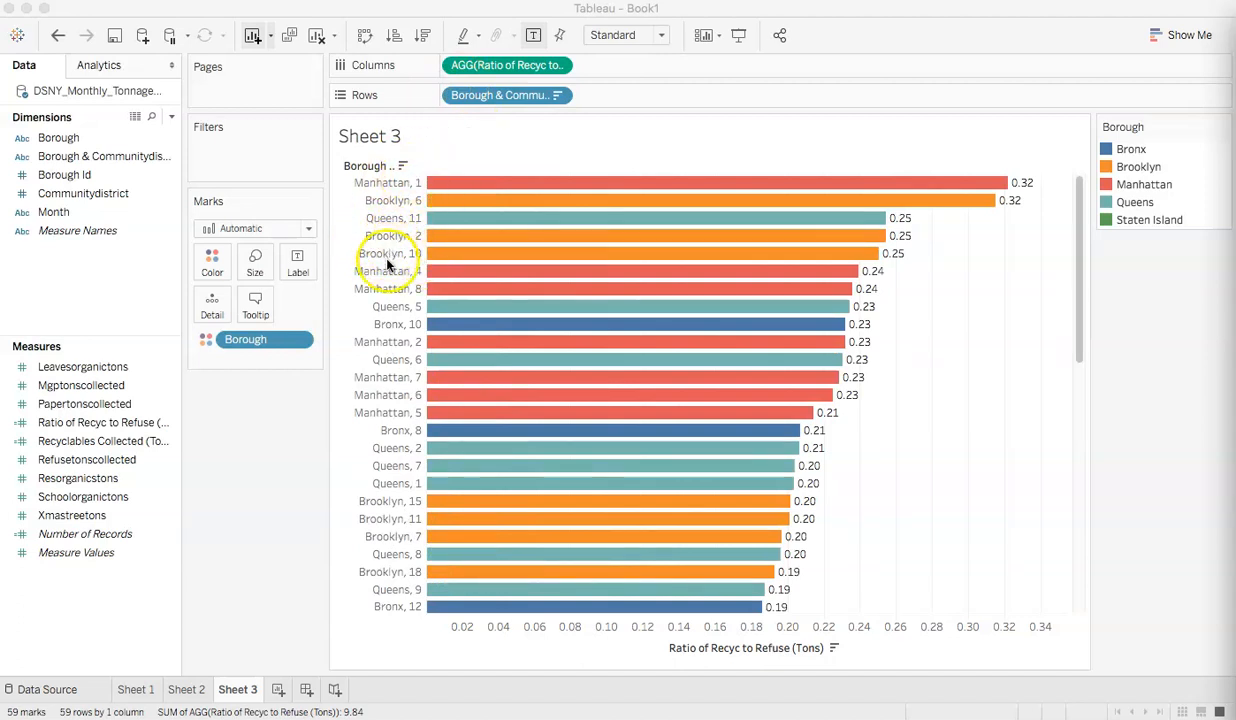
scroll(390, 505, "down", 10)
scroll(389, 513, "up", 10)
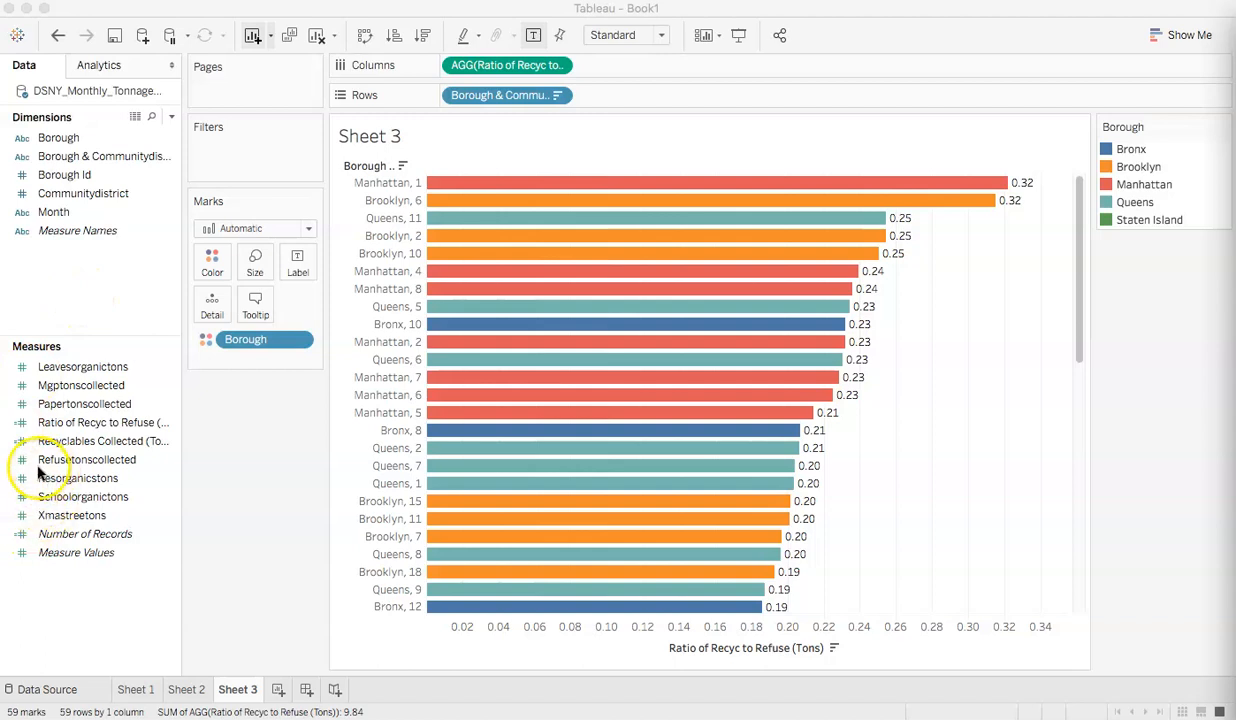
- Create a calculated field named RANK with the formula INDEX()
right_click(80, 288)
left_click(80, 288)
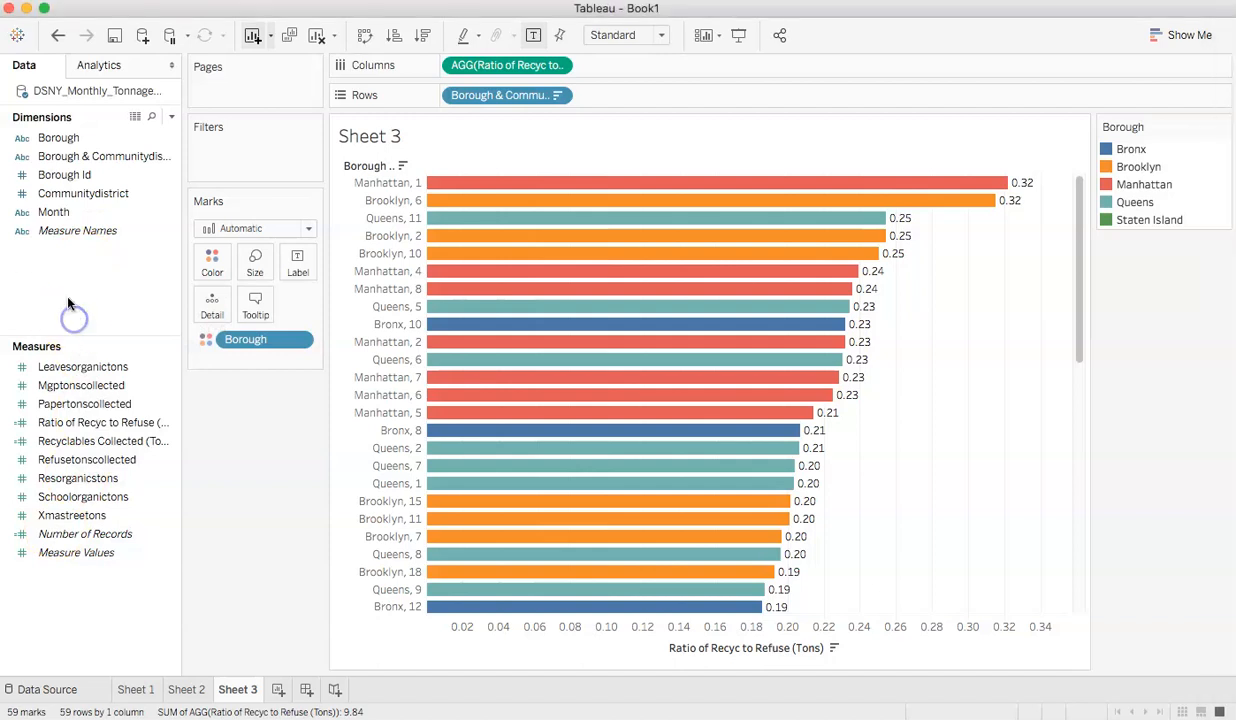
right_click(67, 298)
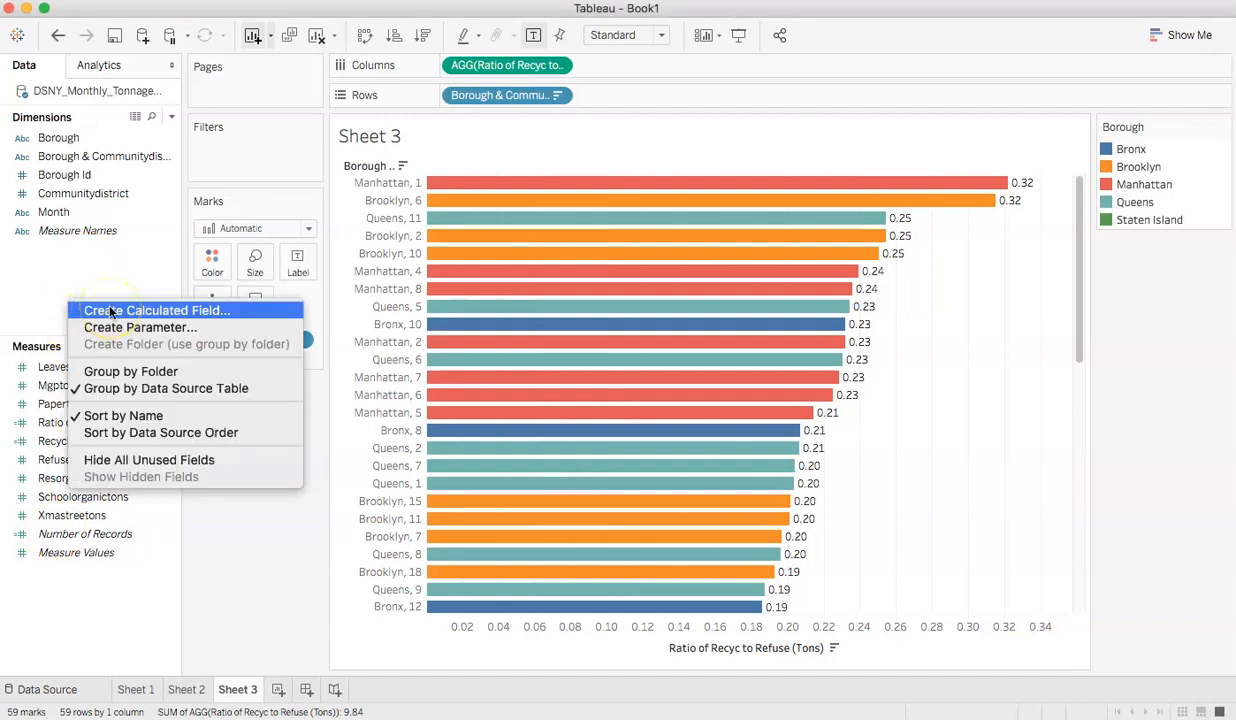
left_click(112, 312)
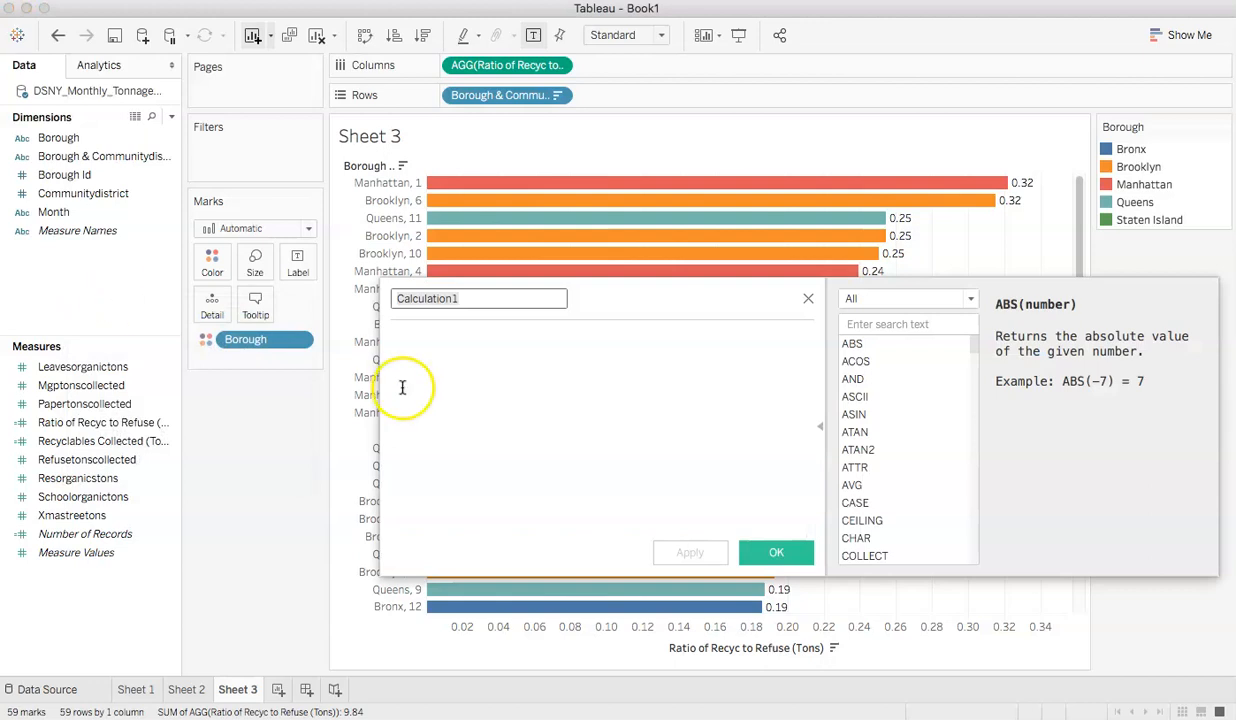
left_click(470, 297)
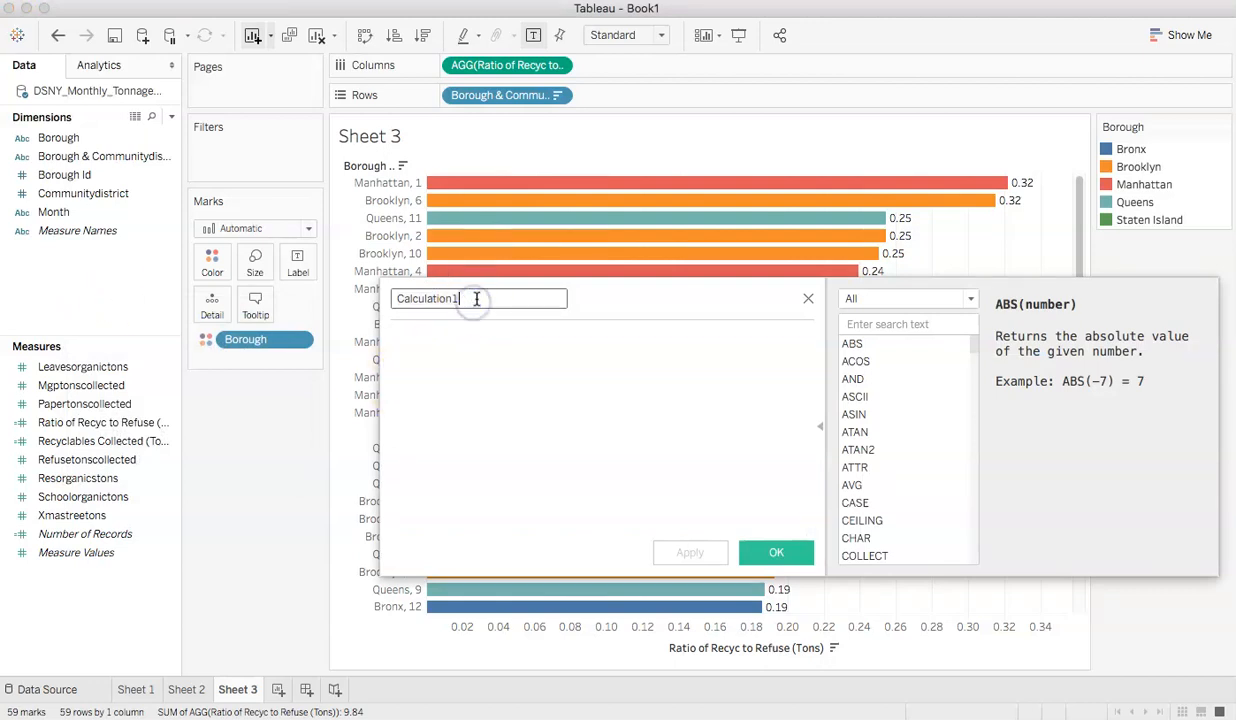
type("RANK")
left_click(497, 339)
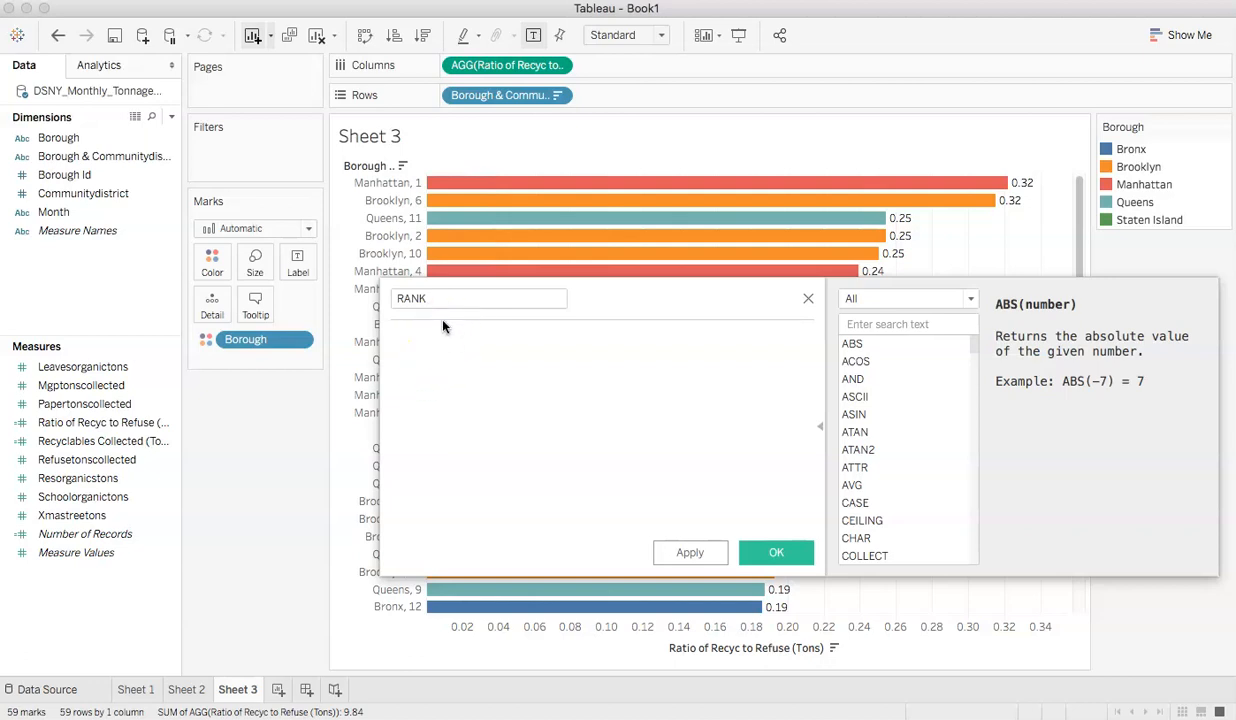
type("INDEX")
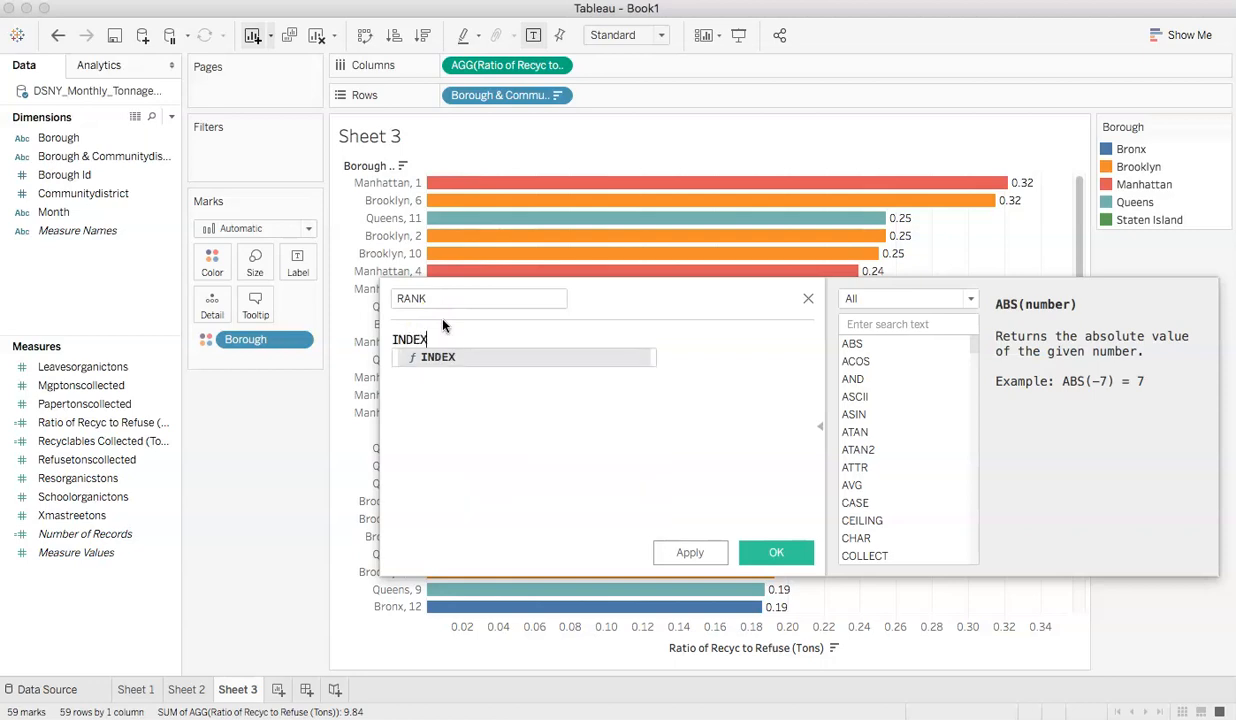
type("()")
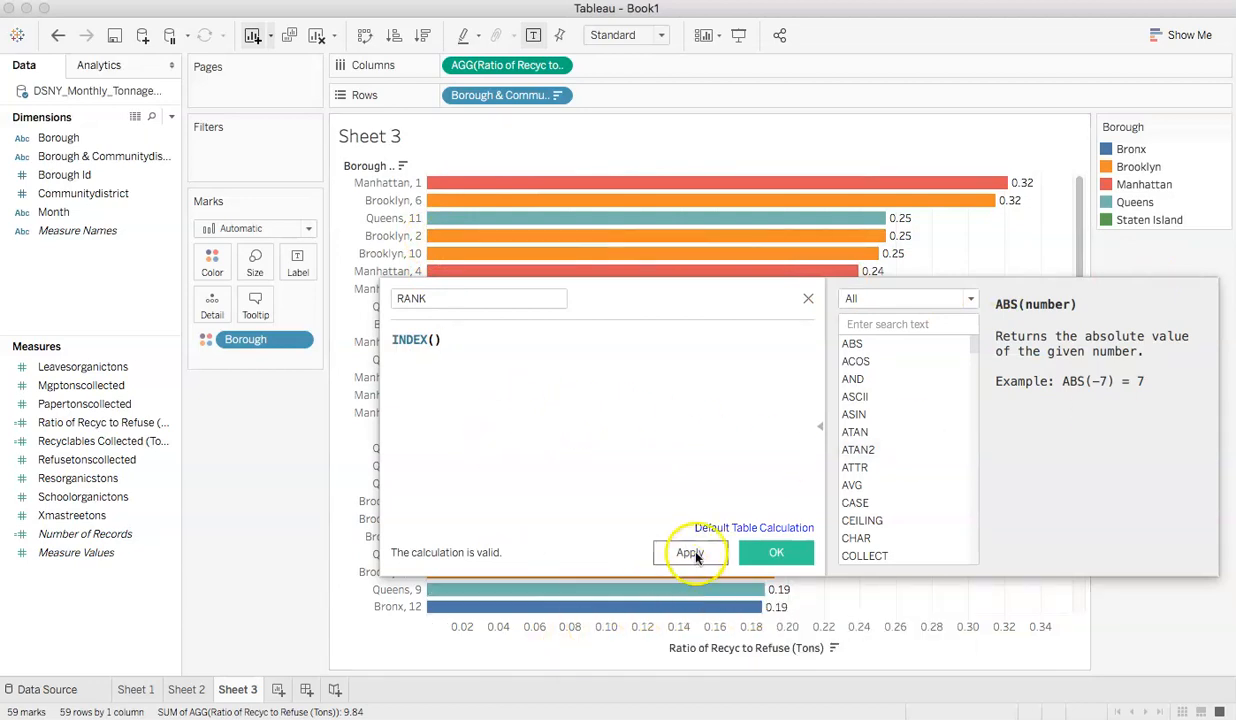
- Set RANK's default table calculation to compute using Borough & Communitydistrict (Combined) and save the calculated field
left_click(752, 529)
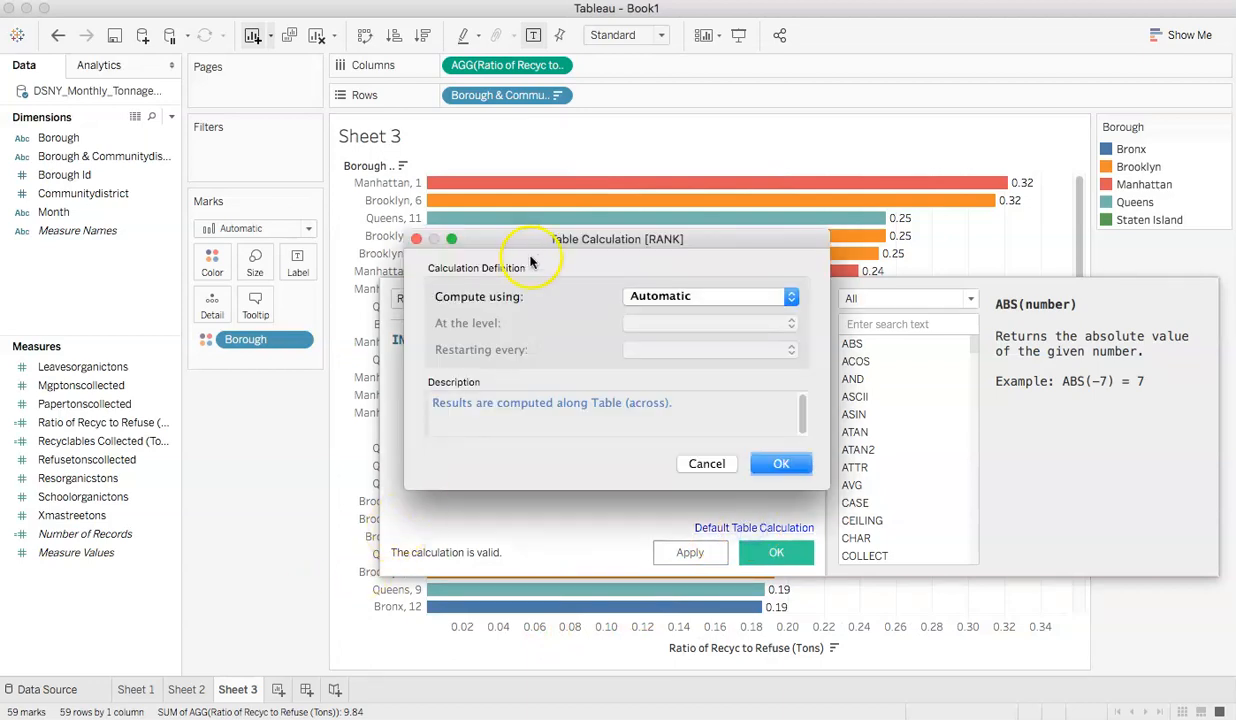
left_click(791, 298)
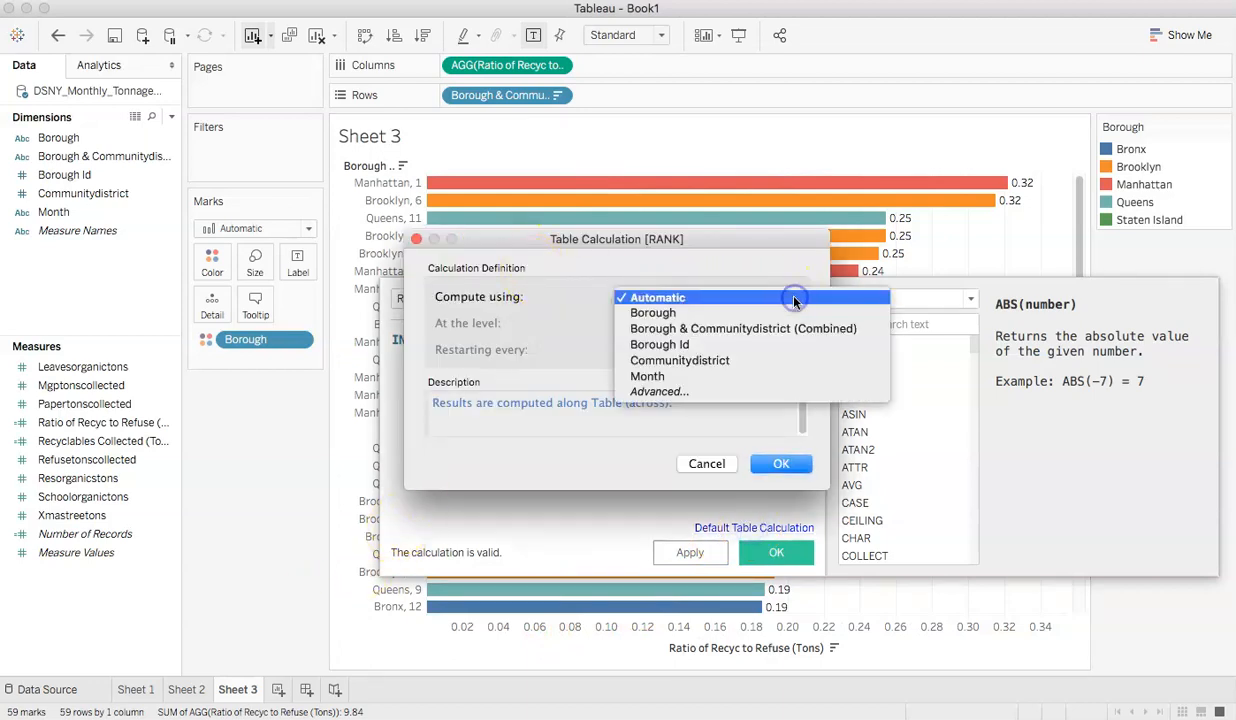
left_click(755, 330)
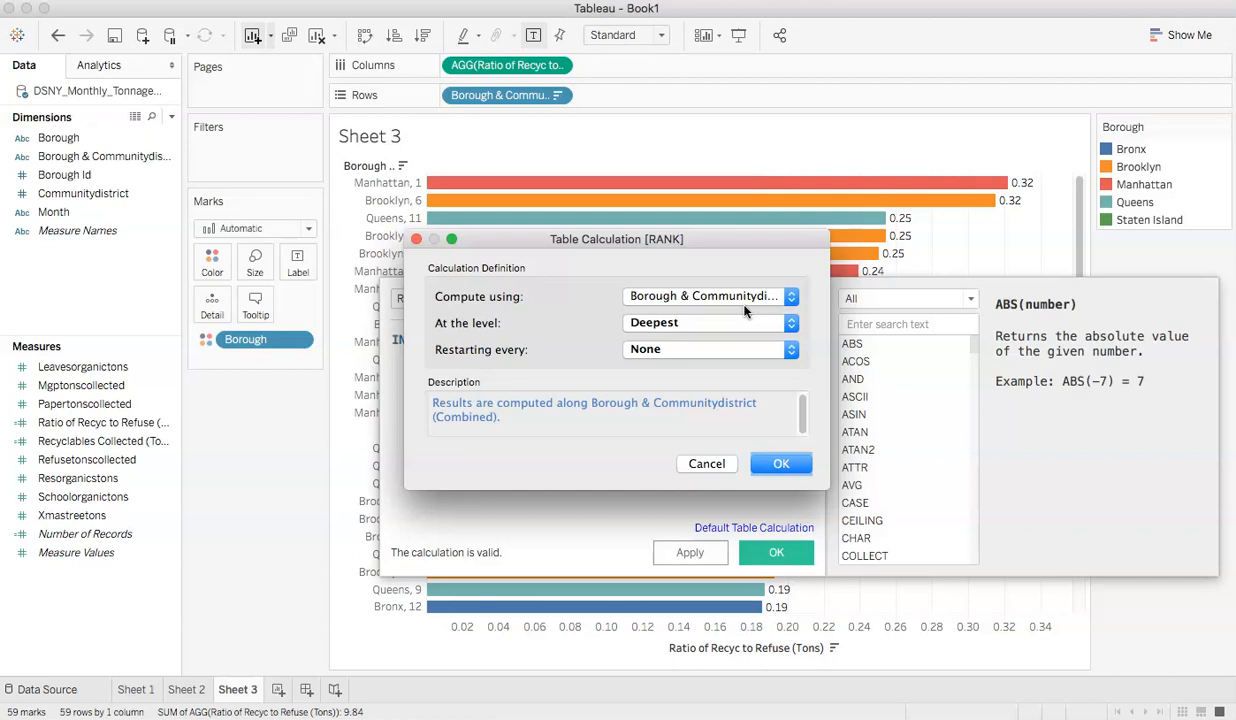
left_click(776, 461)
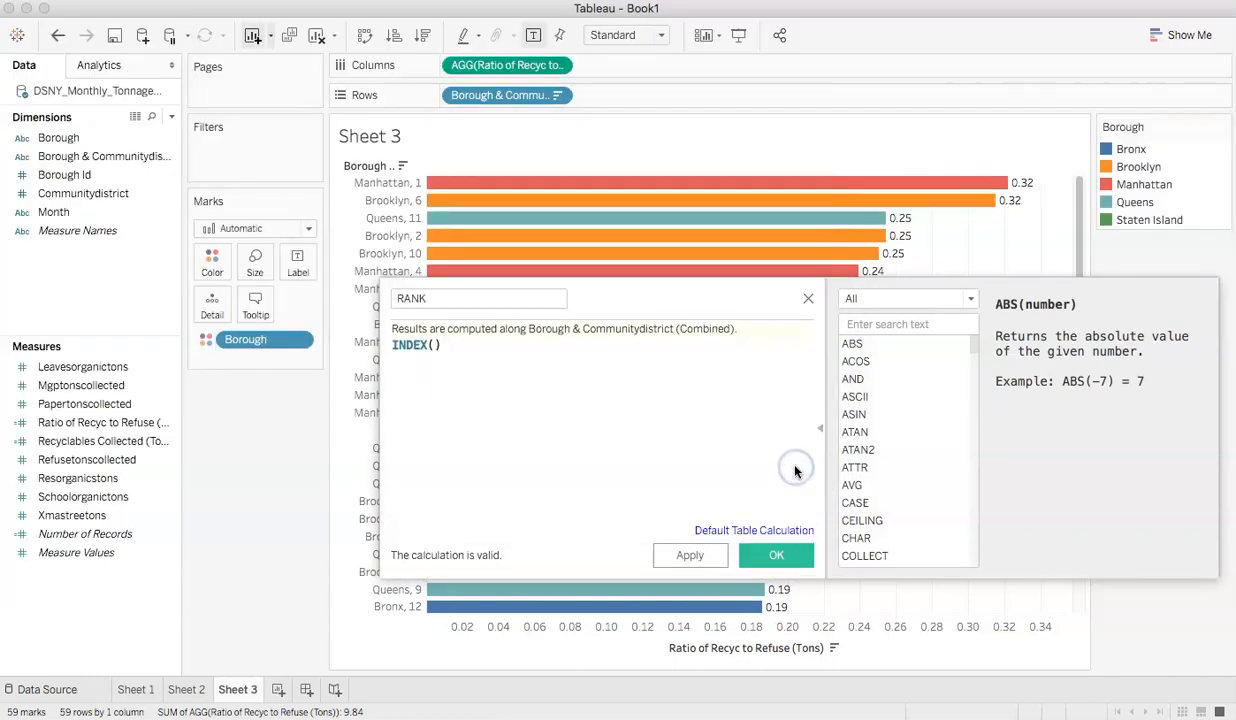
left_click(771, 560)
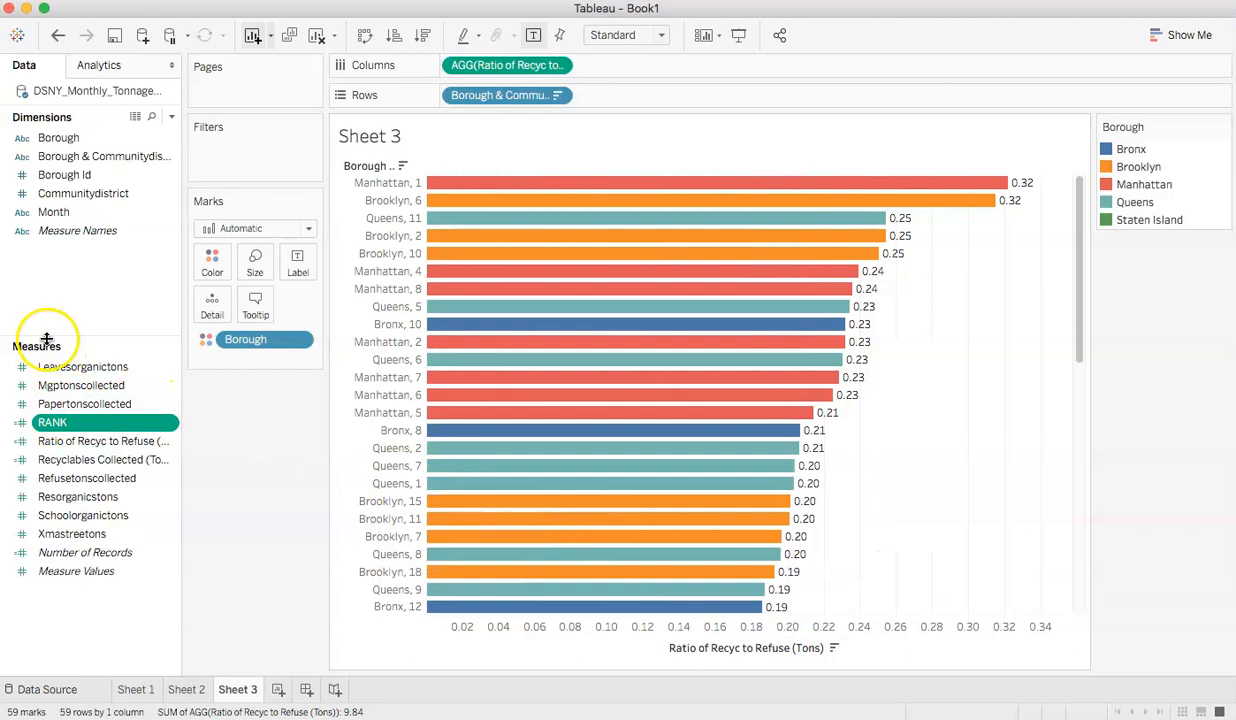
- Convert the RANK measure to discrete and place it on Rows before the combined Borough & Communitydistrict field
left_click(169, 425)
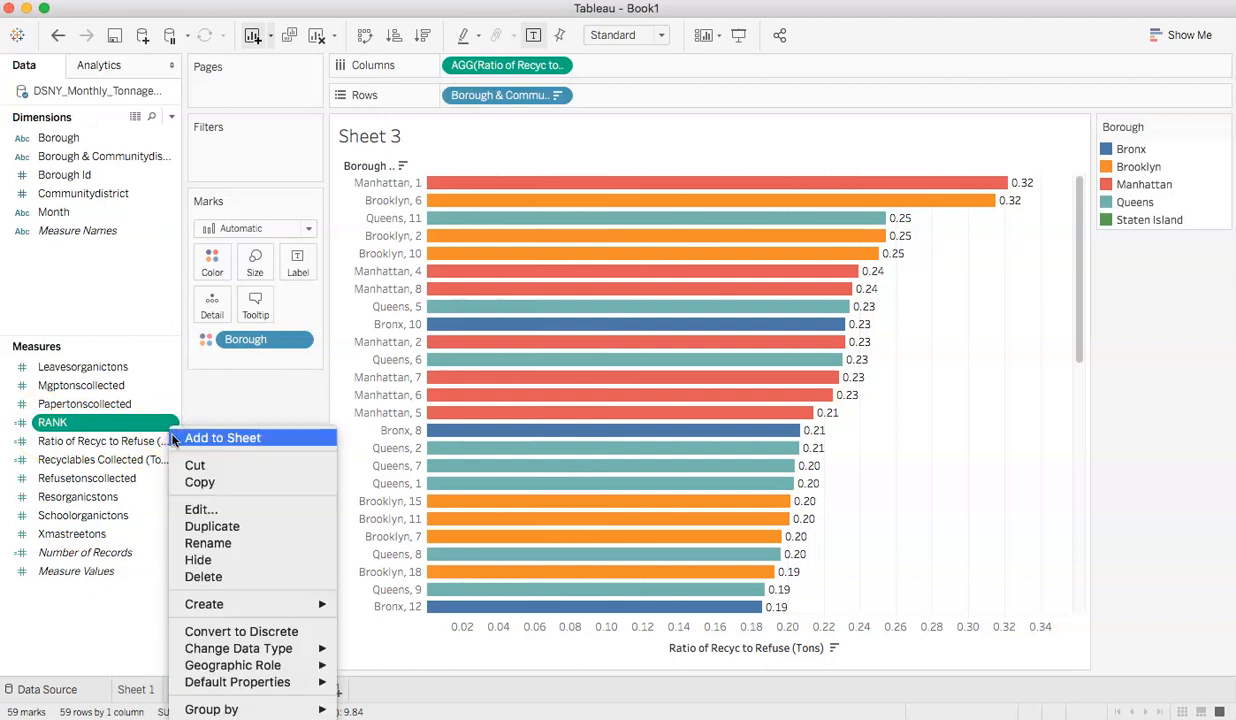
mouse_move(240, 606)
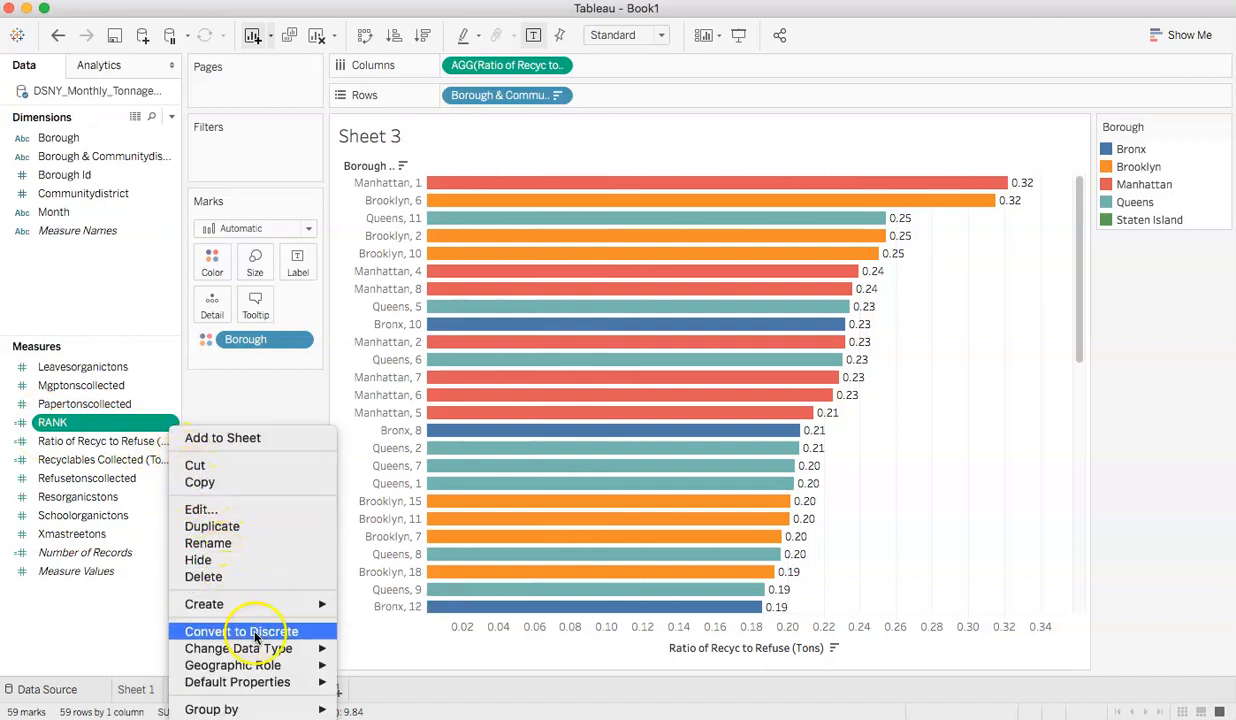
left_click(252, 631)
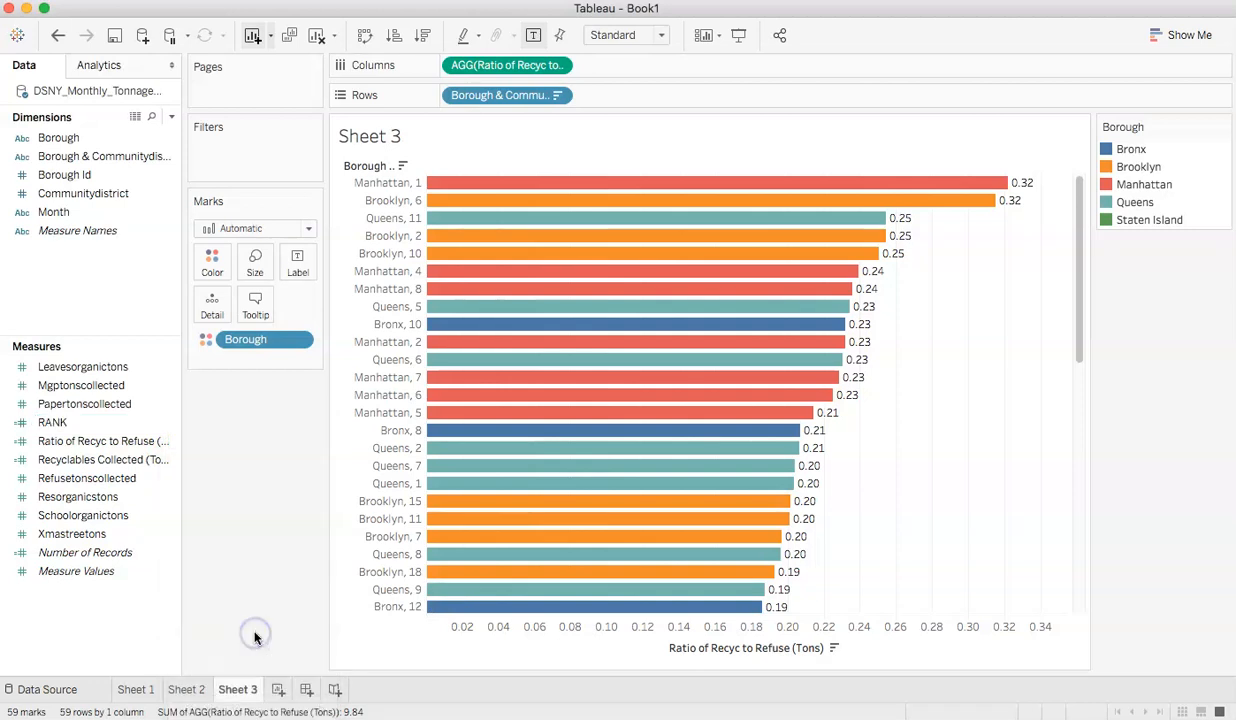
left_click(52, 423)
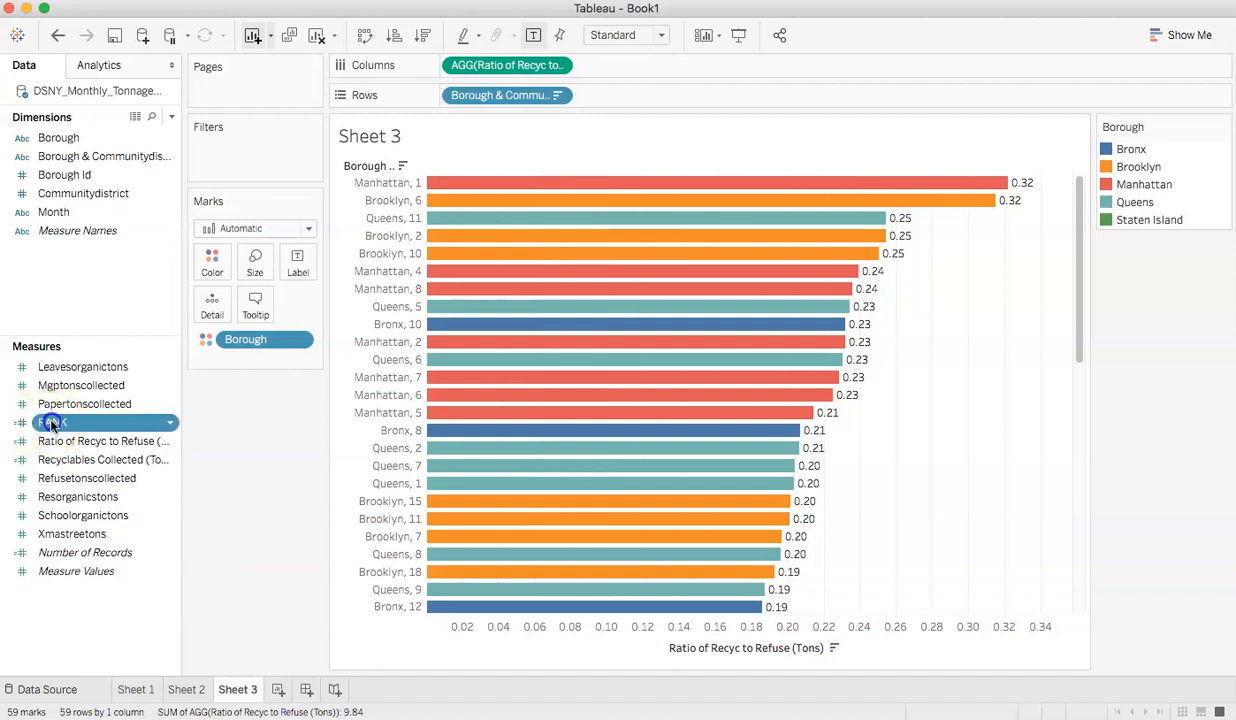
left_click_drag(52, 423, 443, 108)
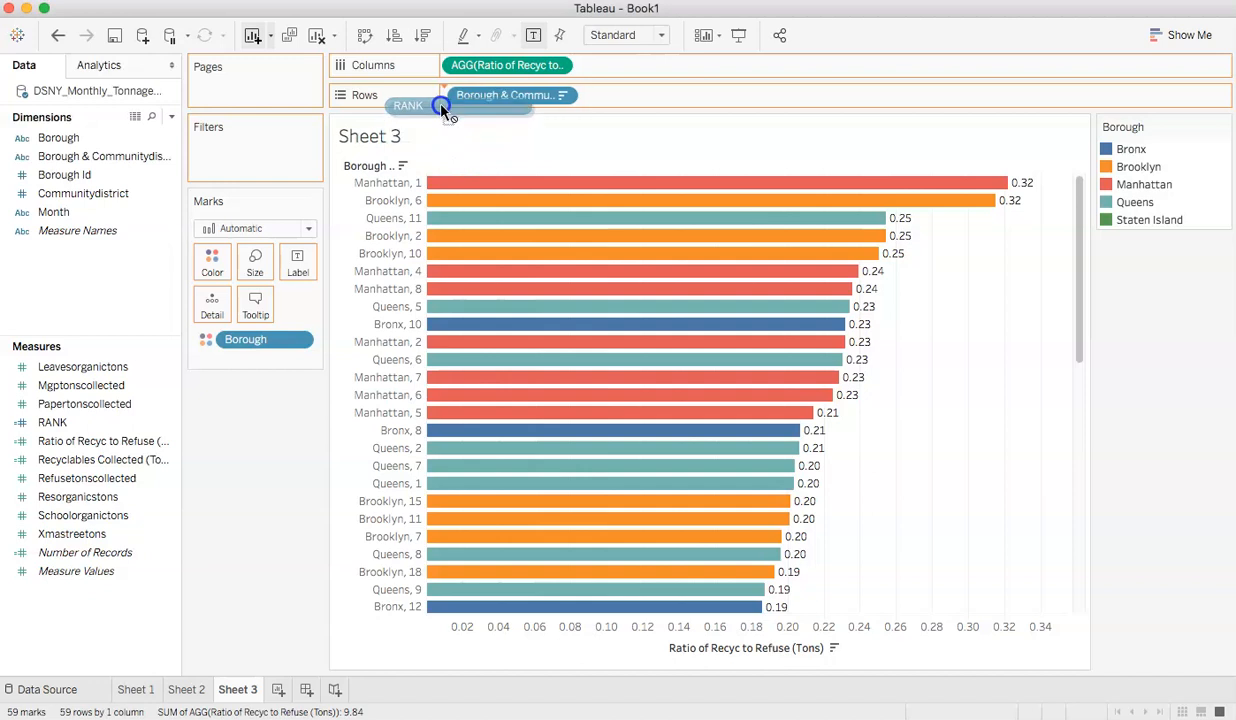
left_click_drag(443, 108, 441, 106)
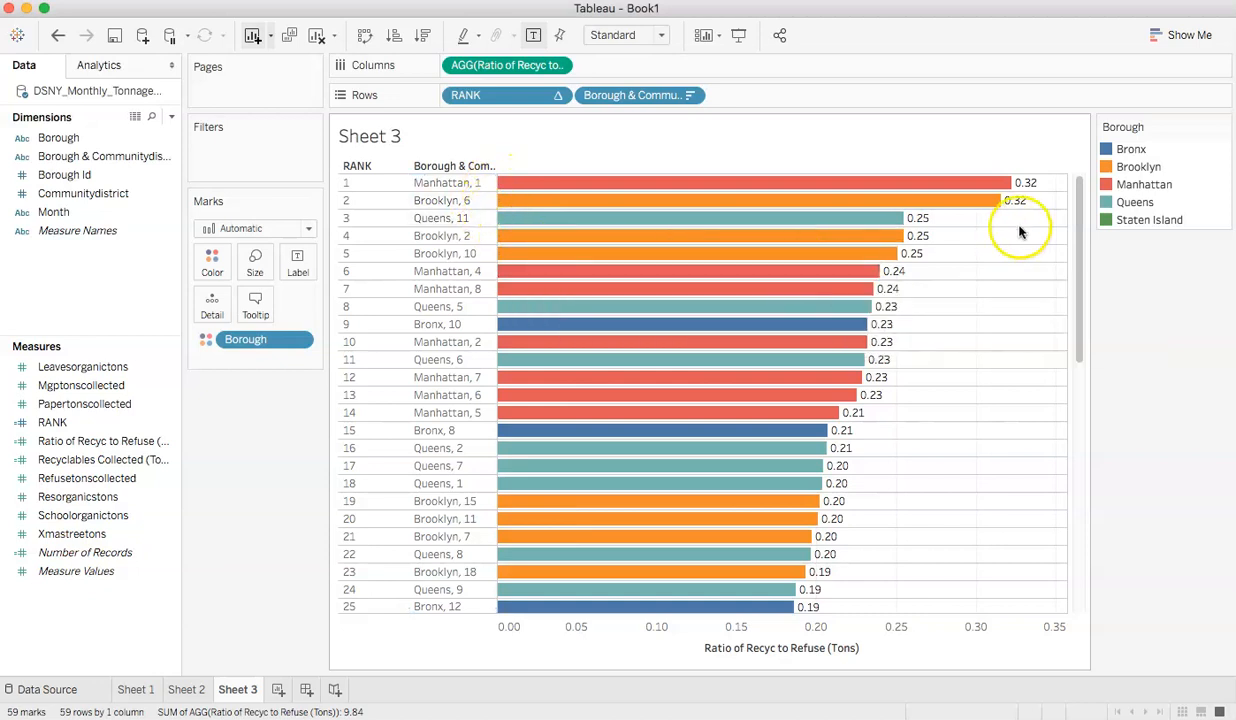
- Set the default number format of Ratio of Recyc to Refuse (Tons) to three decimal places
mouse_move(1027, 210)
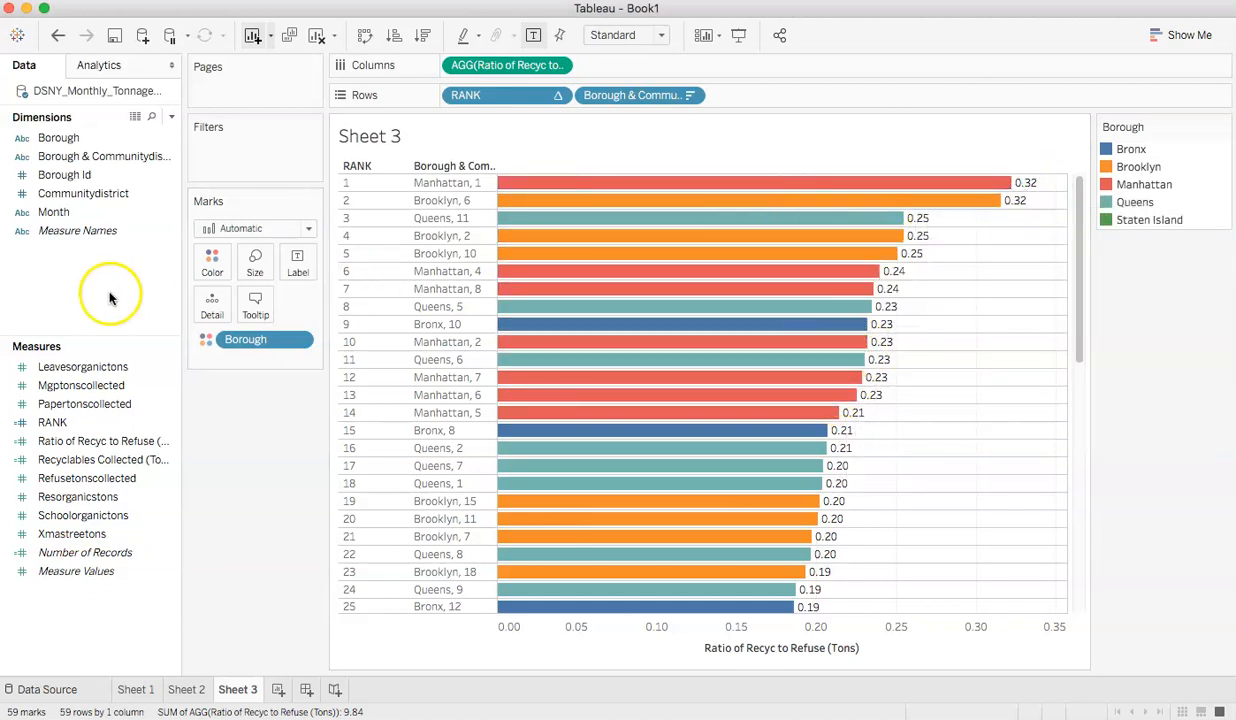
left_click(155, 481)
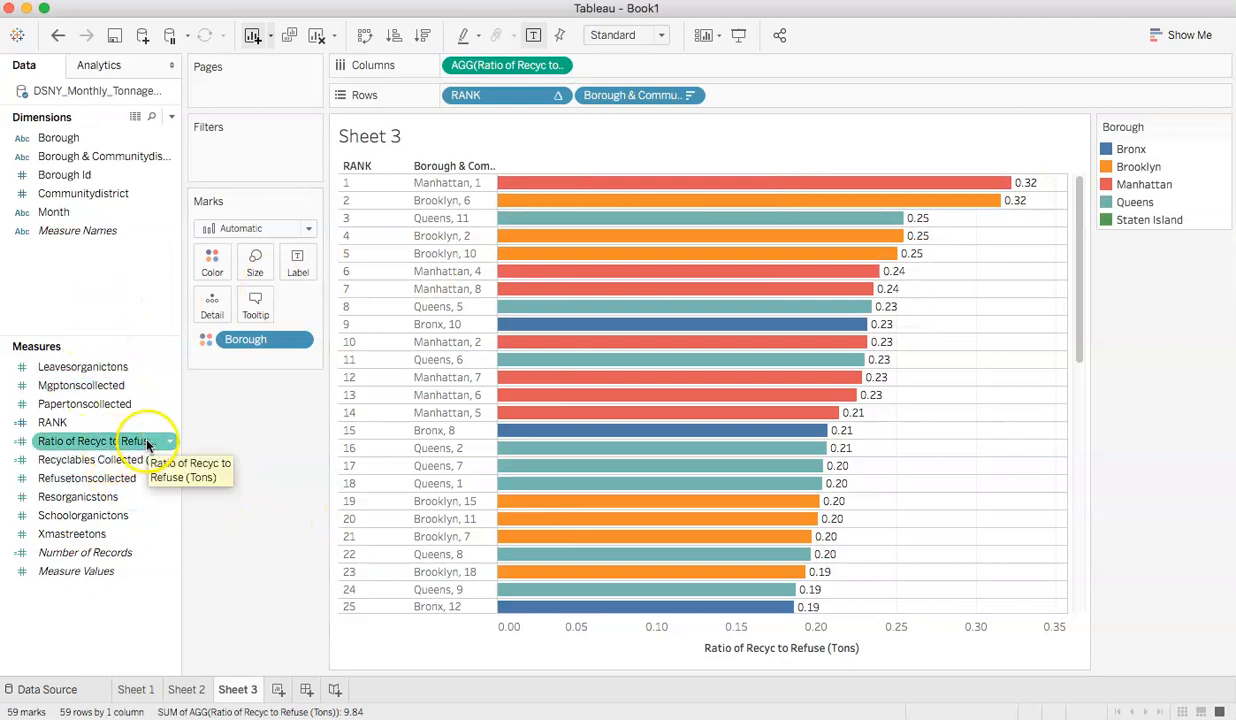
right_click(148, 445)
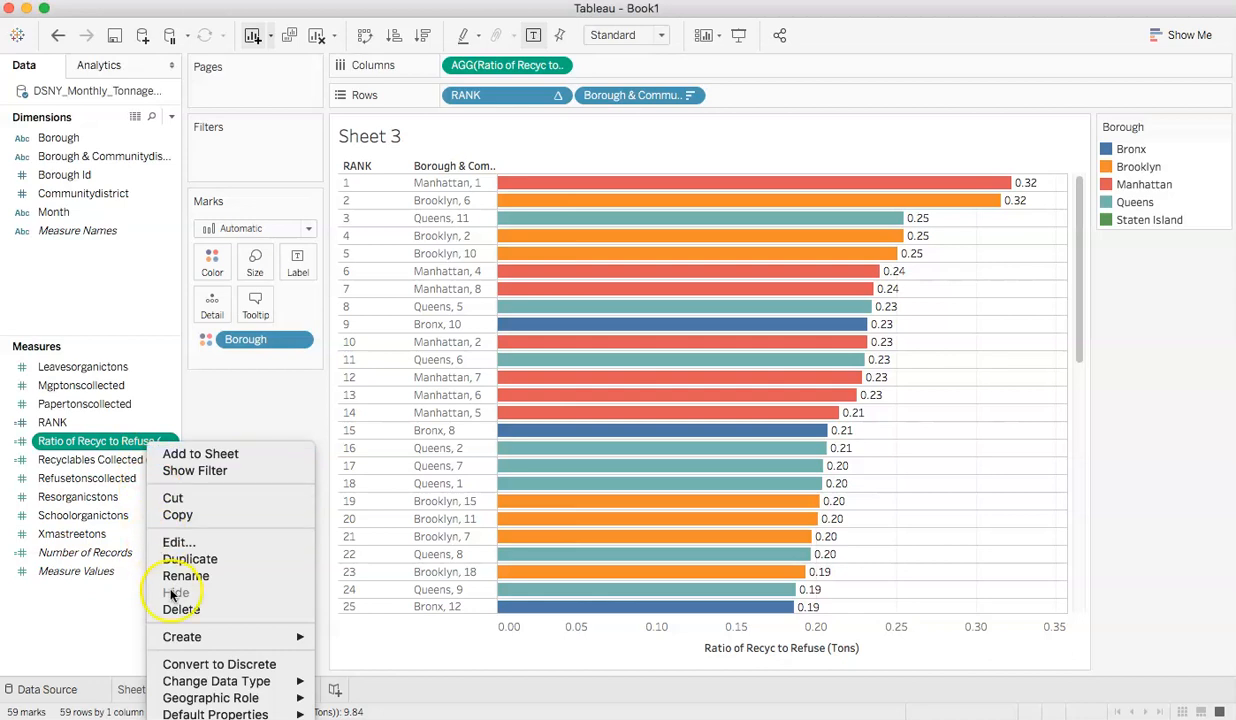
mouse_move(215, 714)
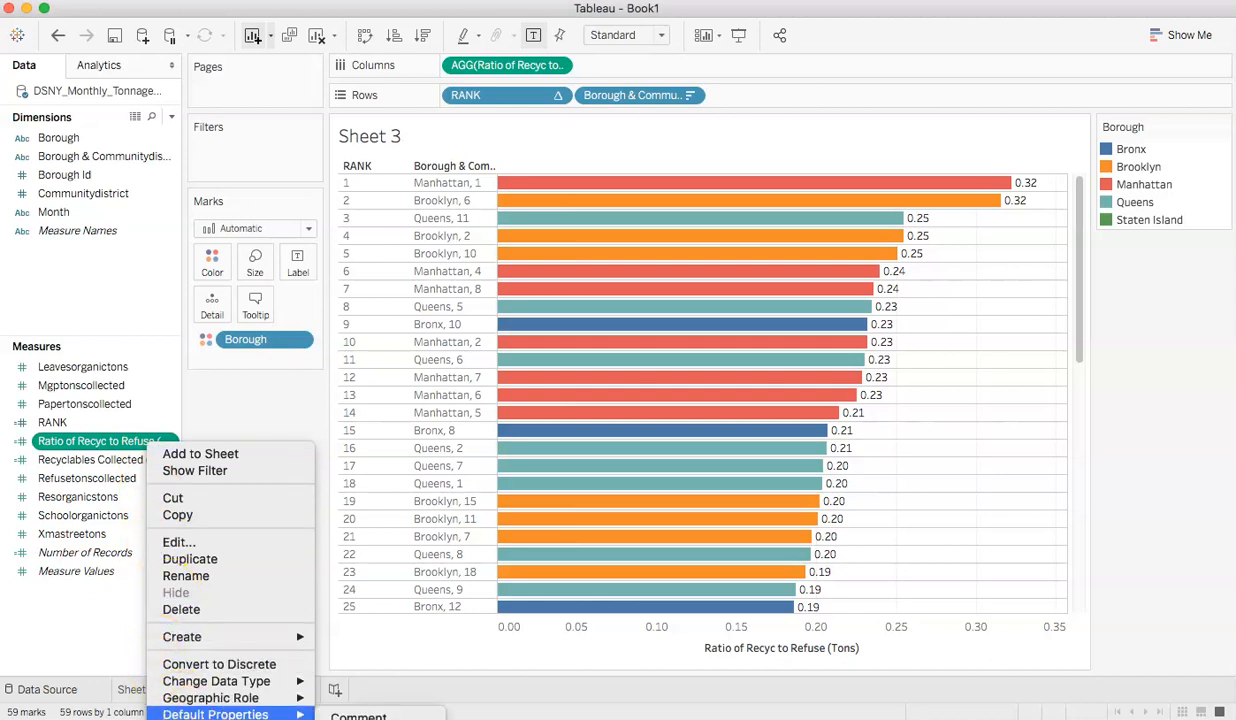
left_click(668, 578)
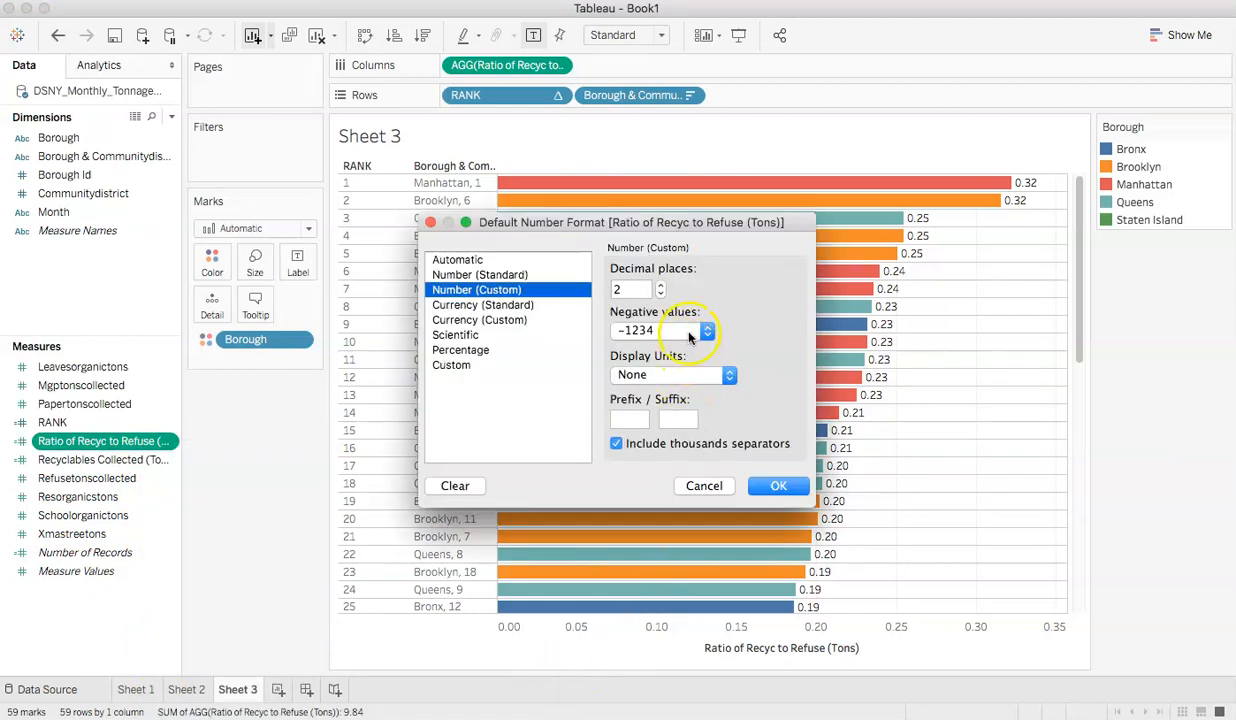
left_click(660, 286)
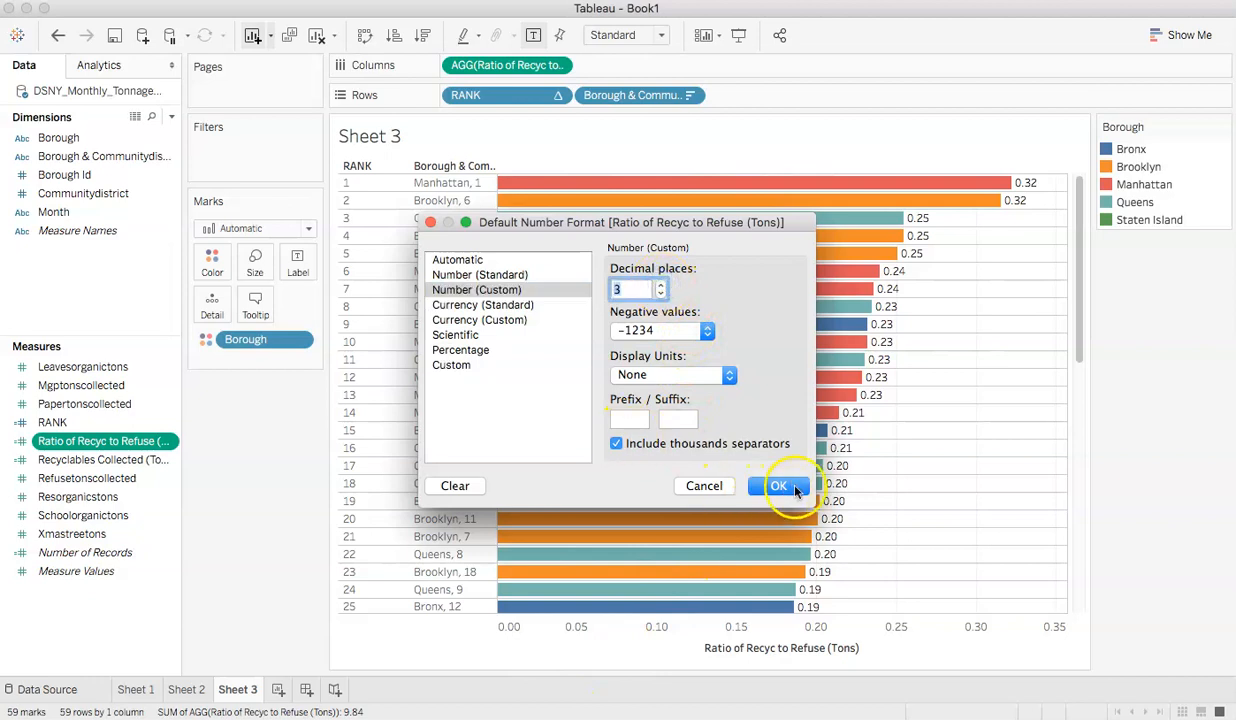
left_click(779, 485)
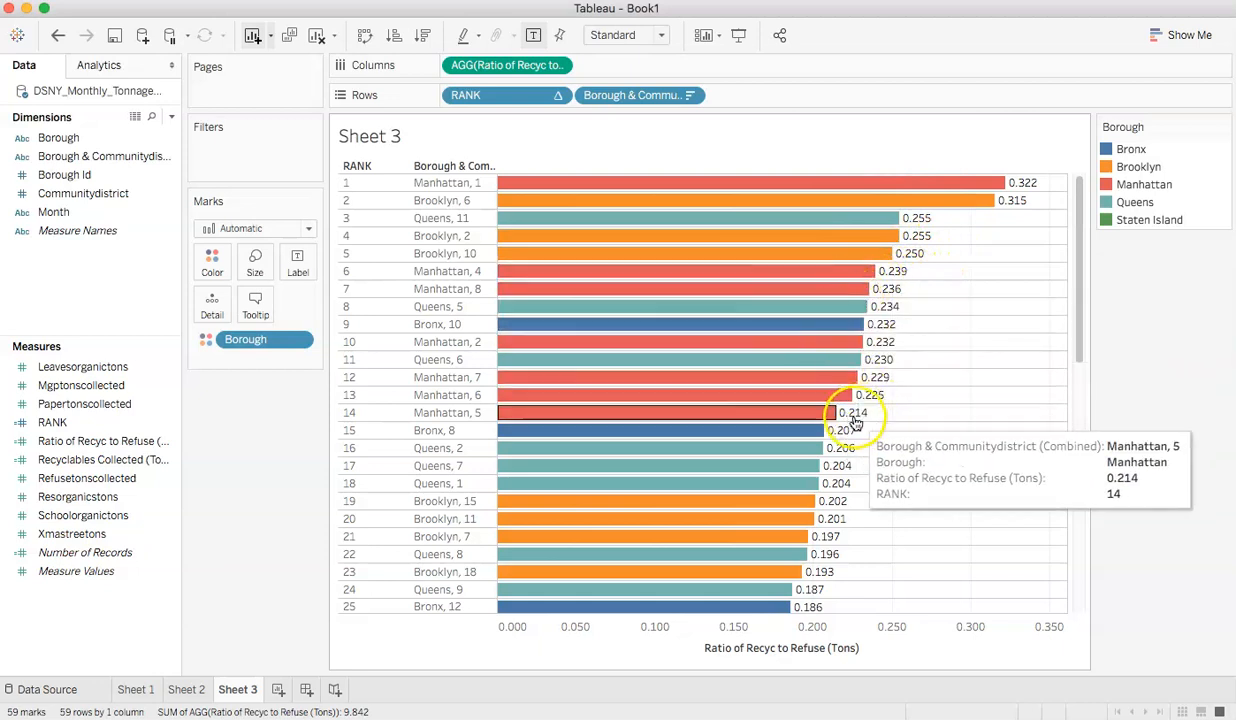
- Replace the Sheet 3 title text with "RANKING OF NY COMMUNITY DISTRICTS RATIO OF RECYCLABLES TO REFUSE IN TONS"
double_click(383, 135)
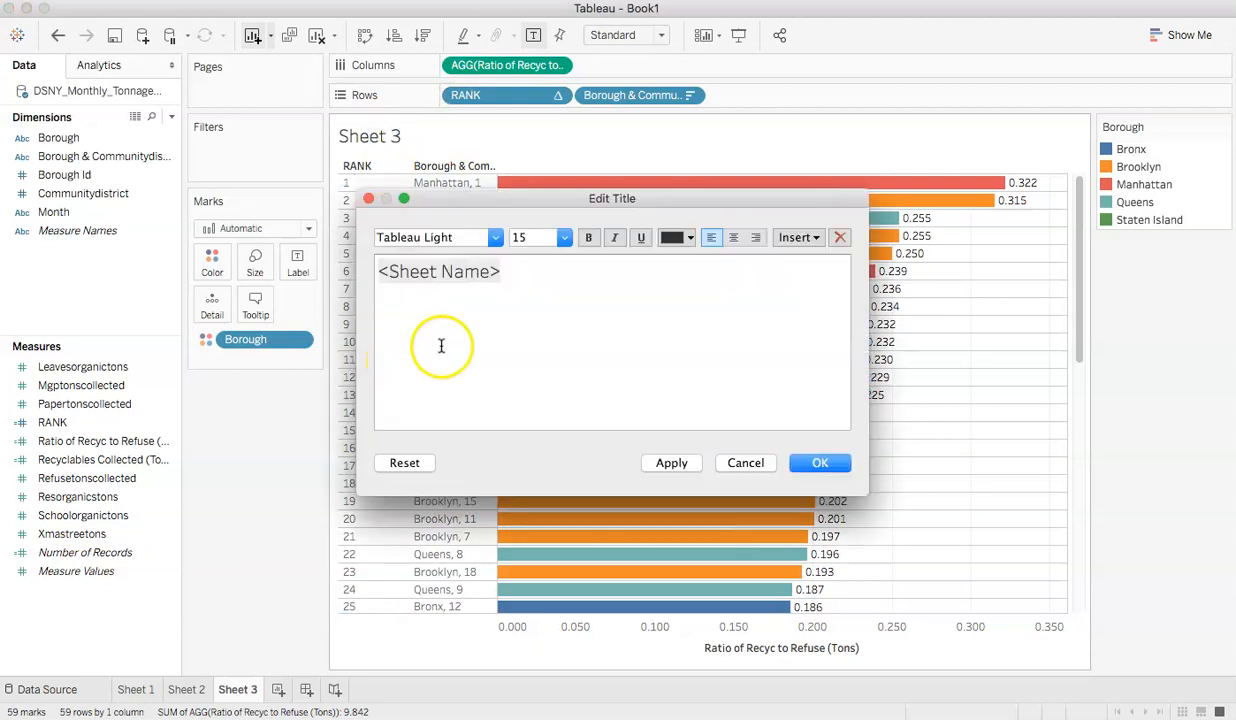
triple_click(490, 276)
left_click_drag(490, 276, 383, 271)
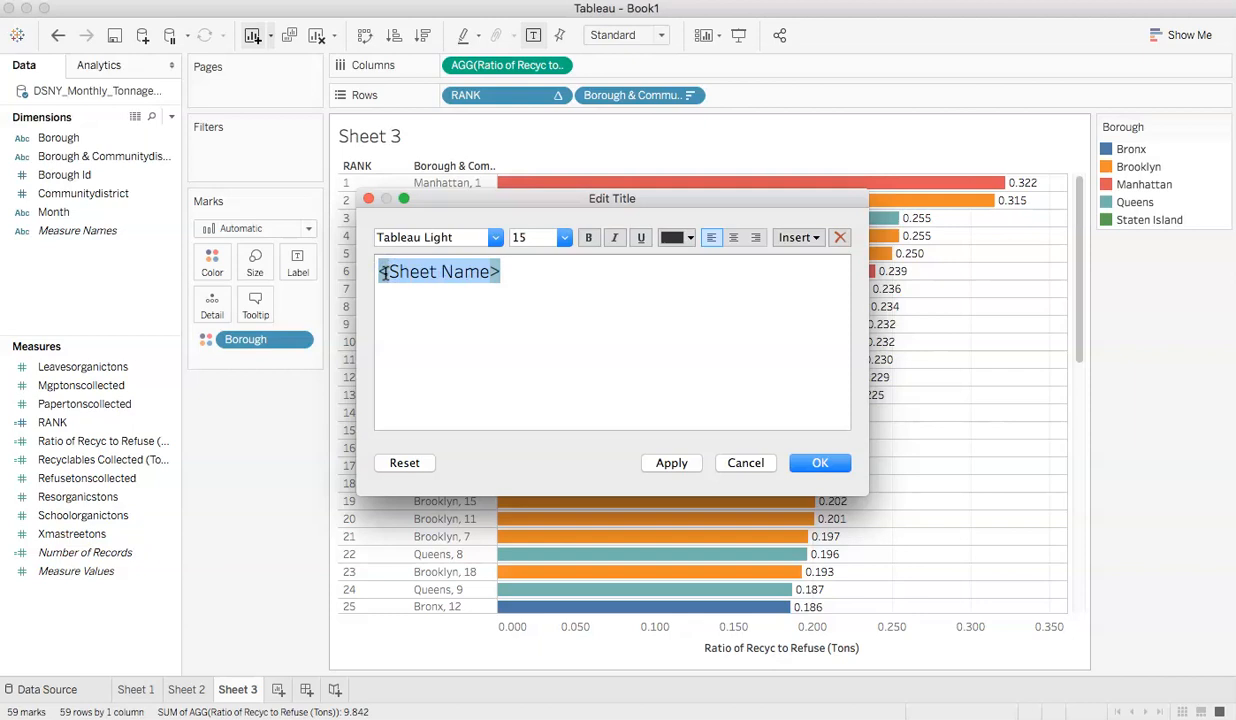
type("RANKING OF ")
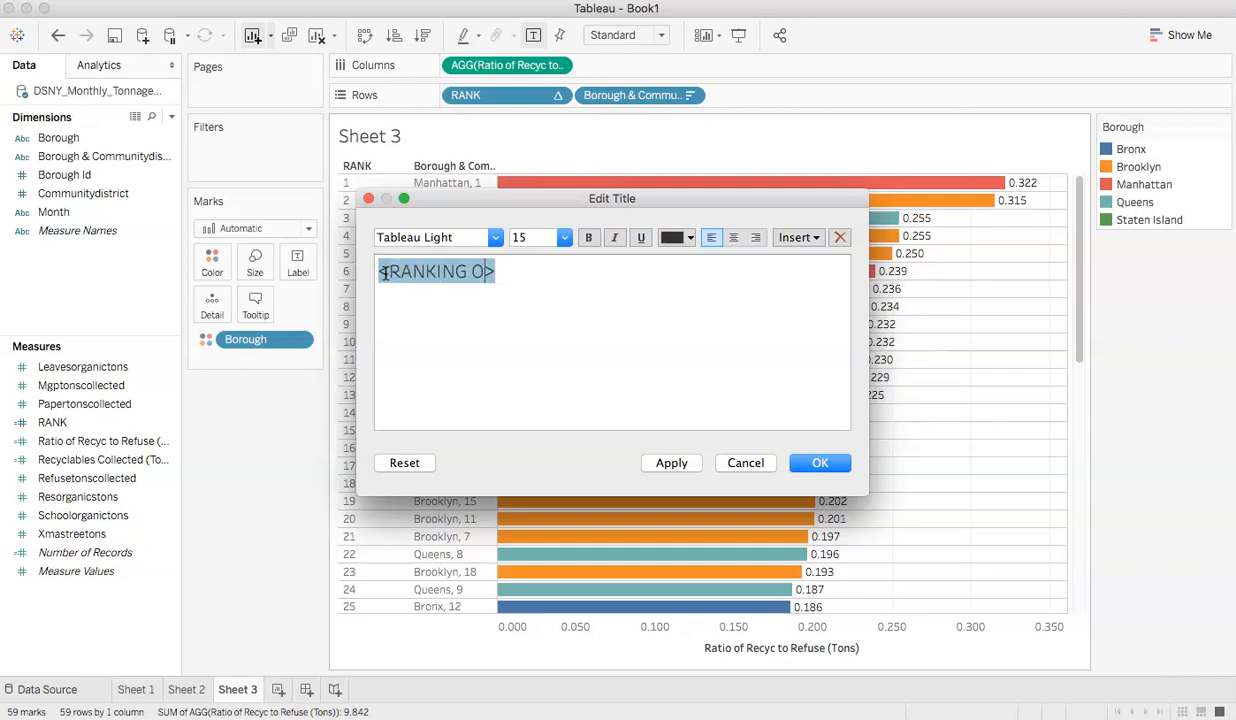
type("NY COMMUNITY DISTRICTS RATIO OF ")
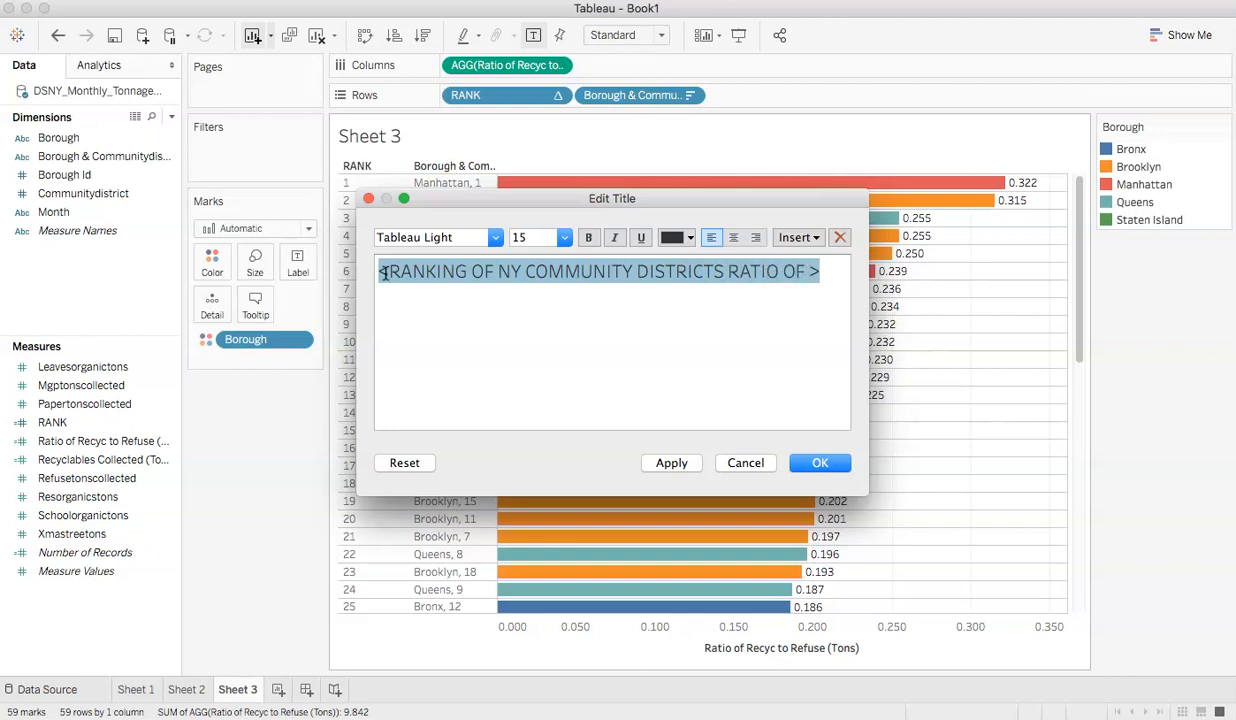
type("REF")
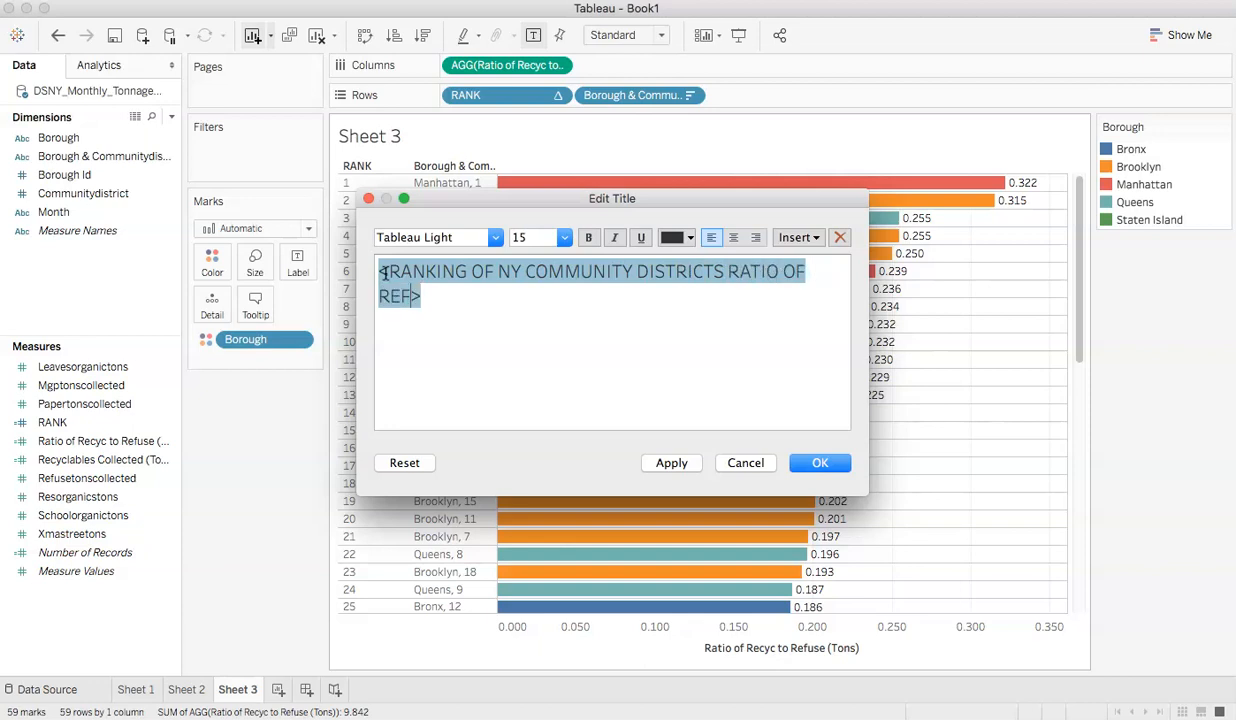
key("BackSpace")
key("BackSpace")
type("ECYCLABLES TO REFUSE")
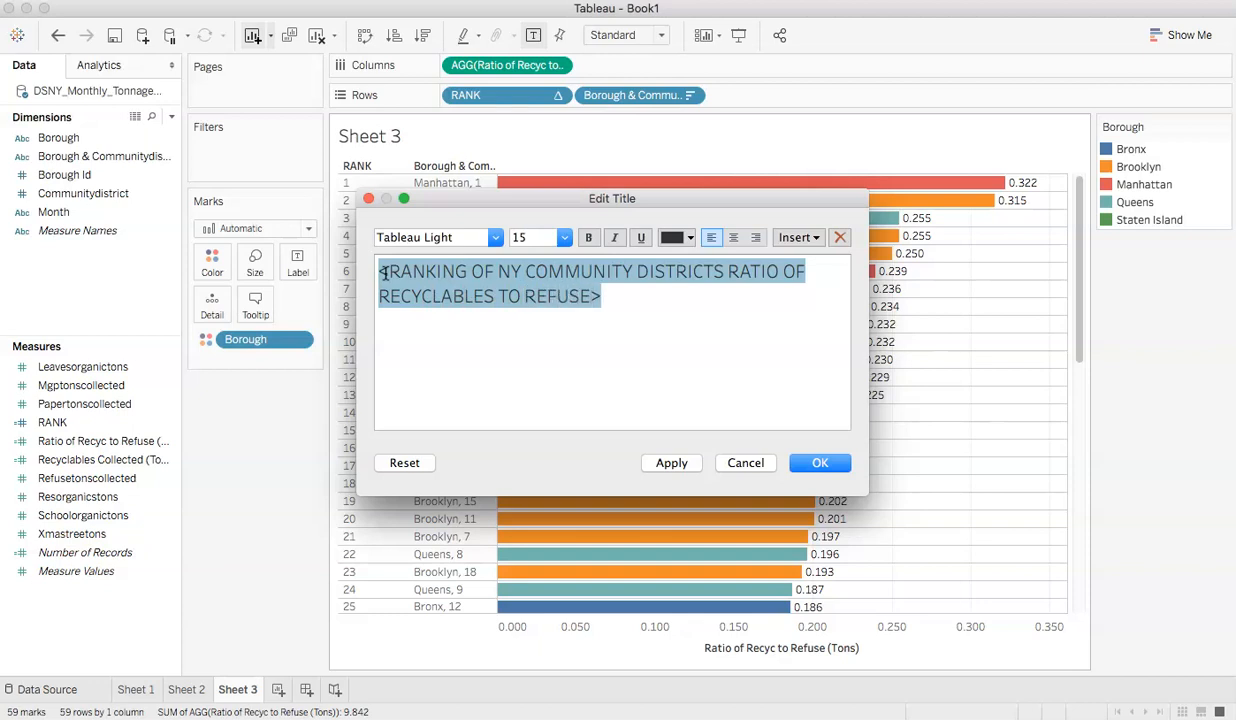
type(" IN TONS")
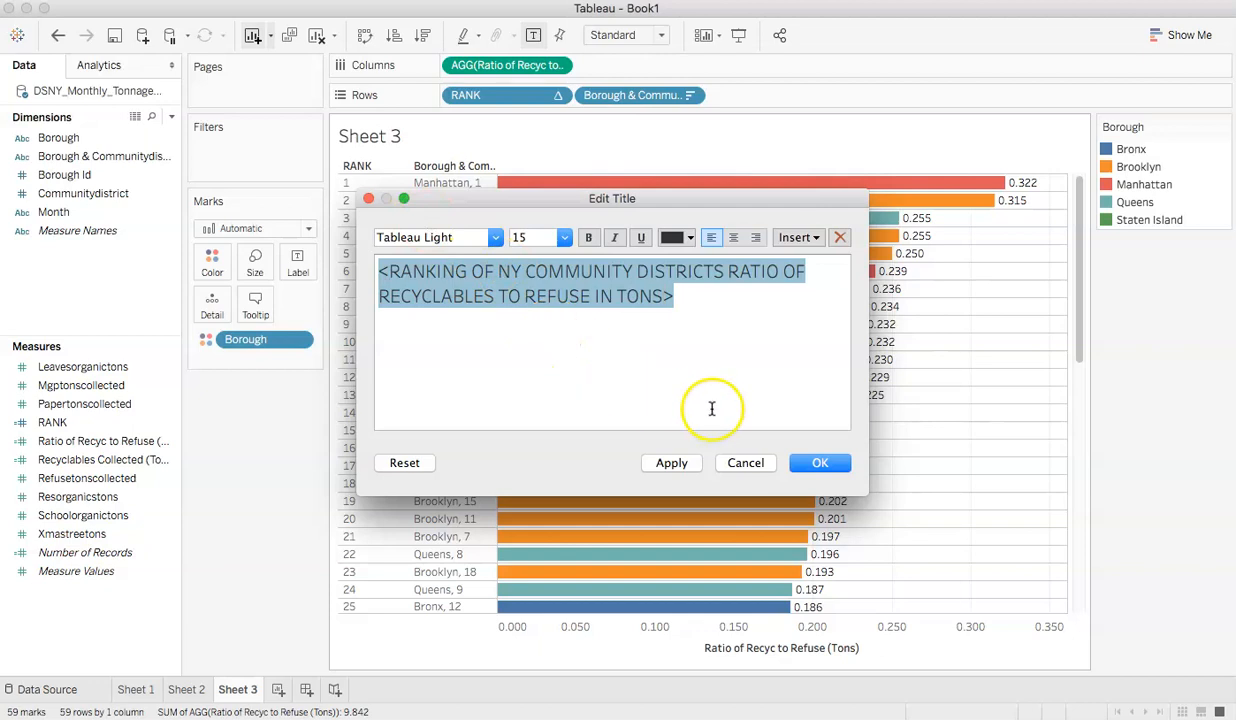
left_click(670, 463)
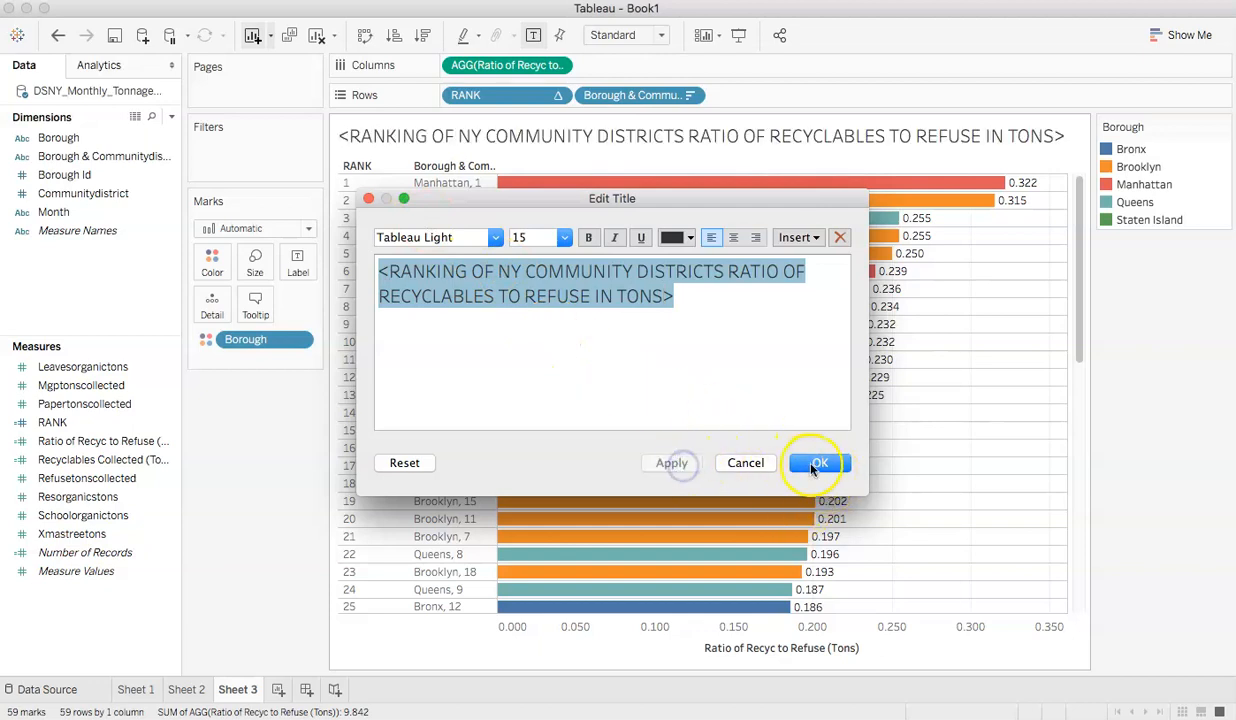
left_click(820, 463)
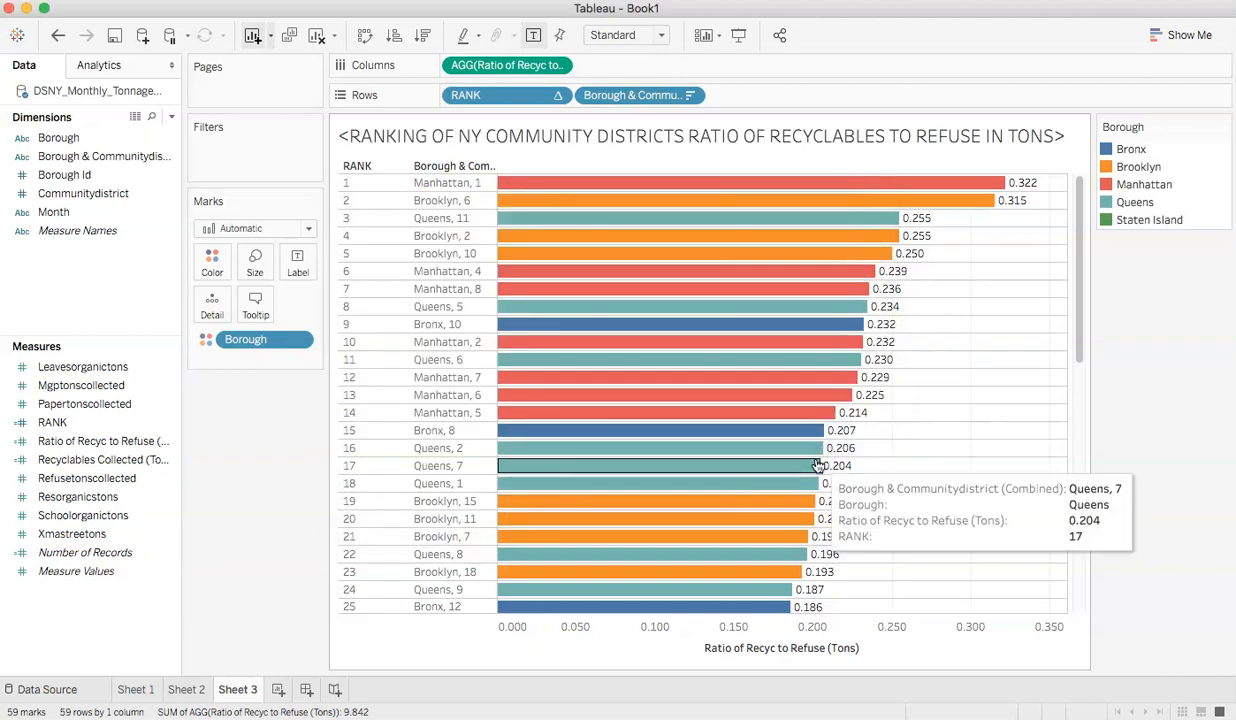
mouse_move(779, 457)
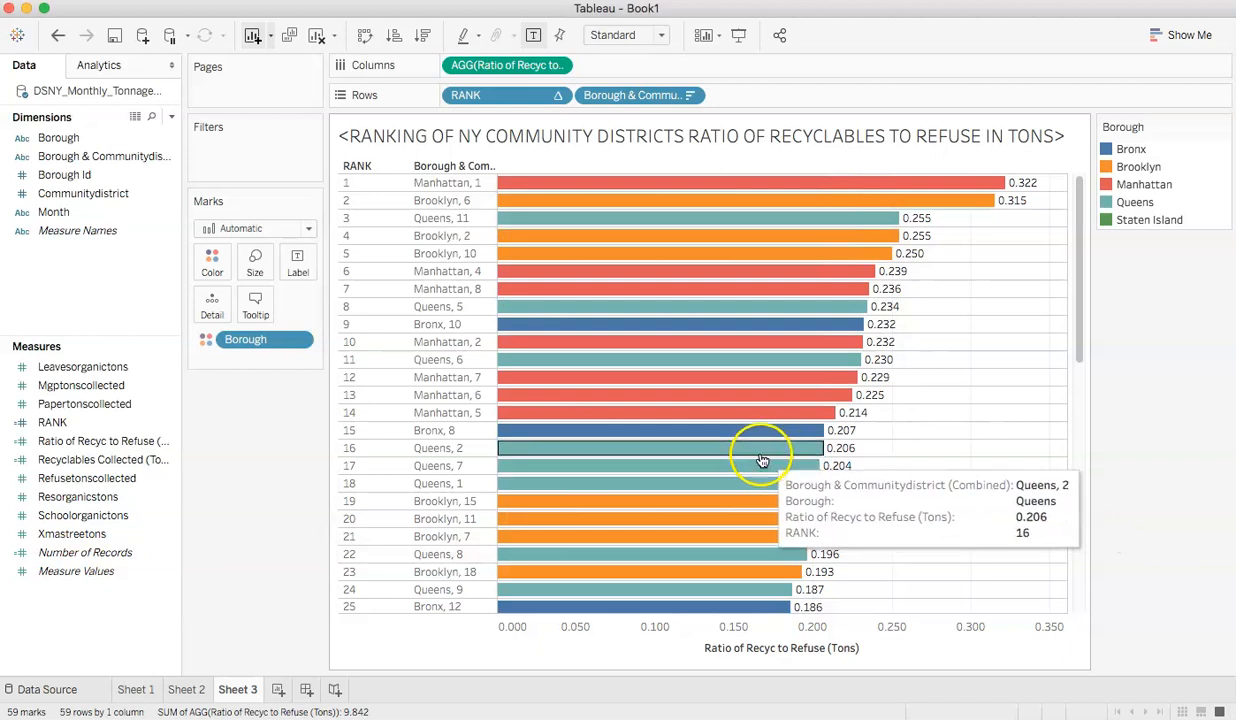
- Examine the full ranking of community districts by recyclables-to-refuse ratio, from the first rank to the last
mouse_move(543, 435)
scroll(543, 435, "down", 10)
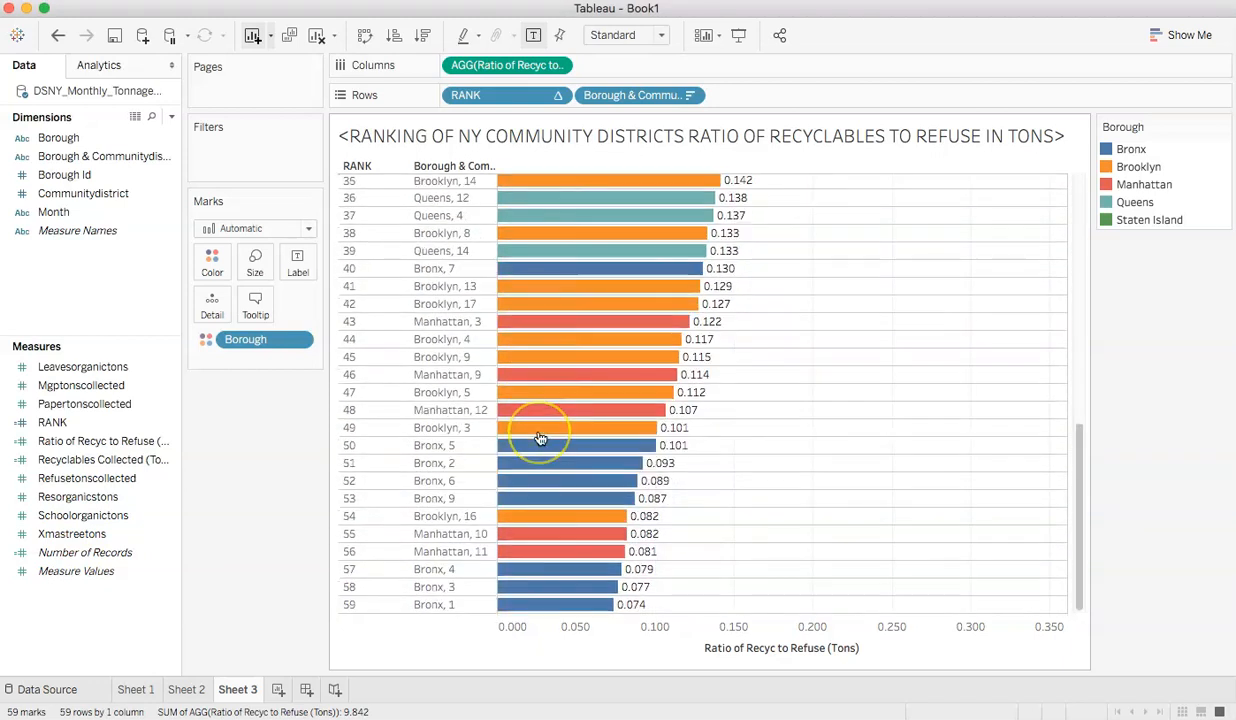
scroll(540, 438, "up", 10)
scroll(540, 438, "up", 3)
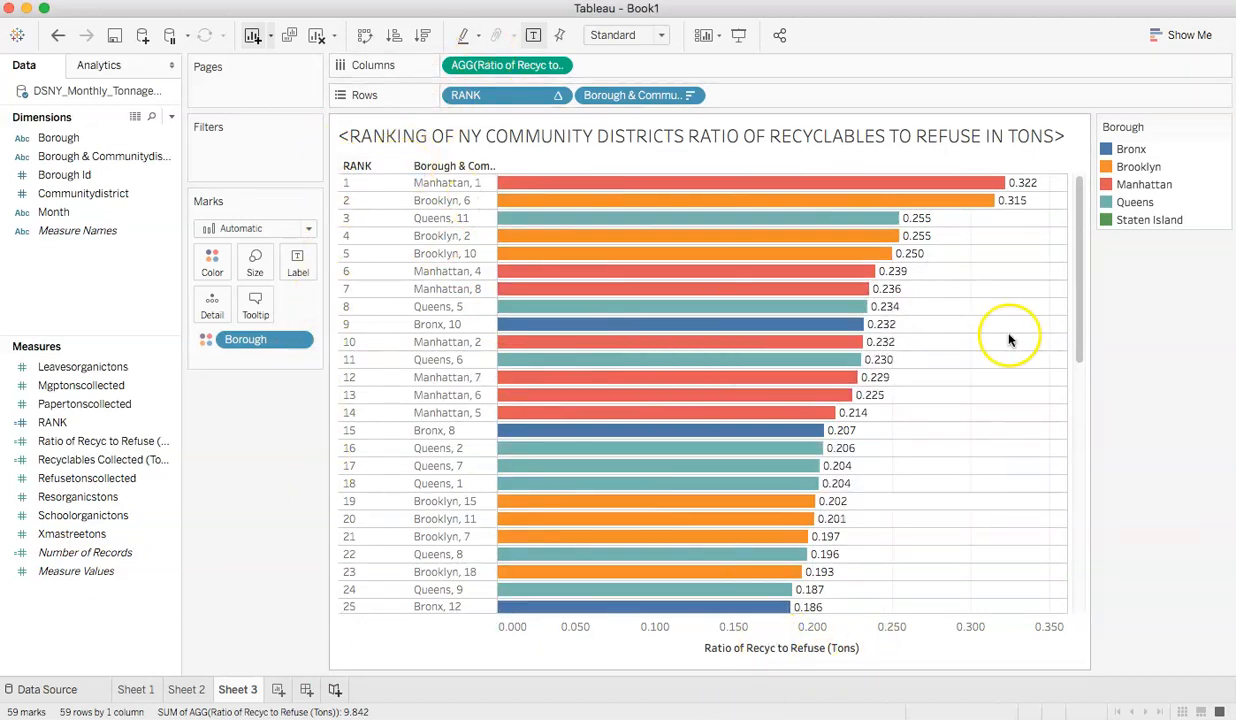
scroll(935, 327, "down", 10)
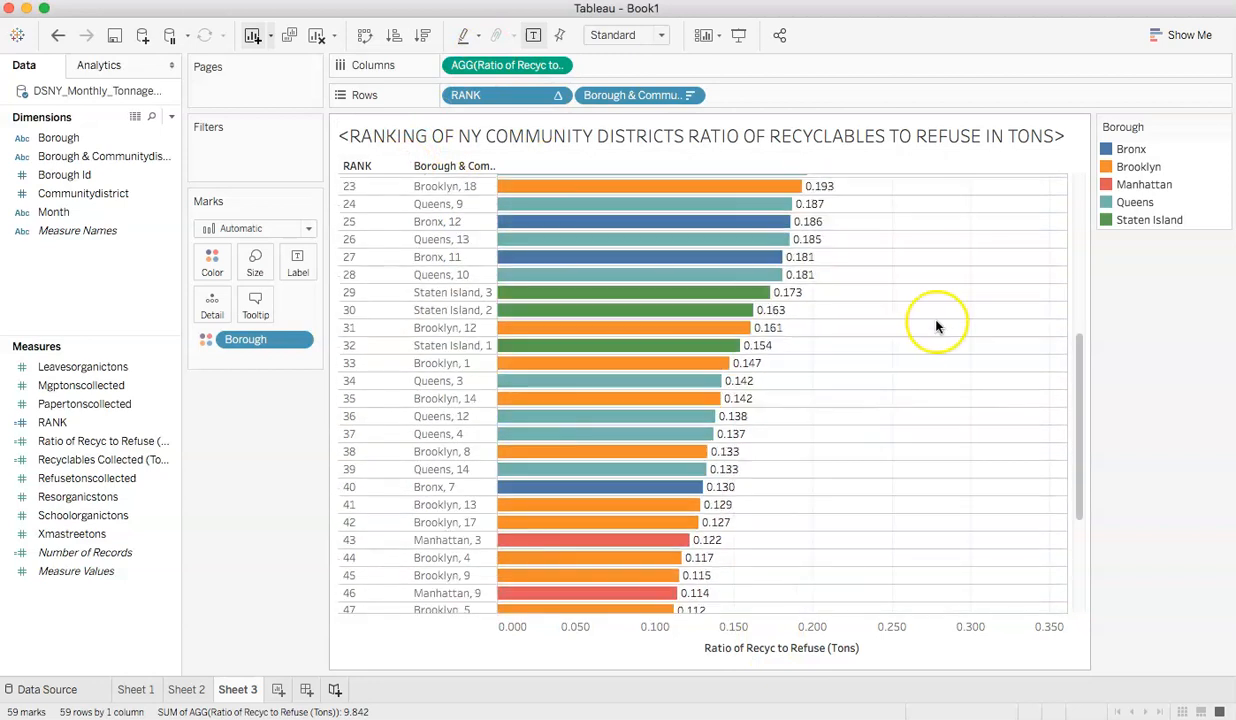
scroll(927, 327, "up", 10)
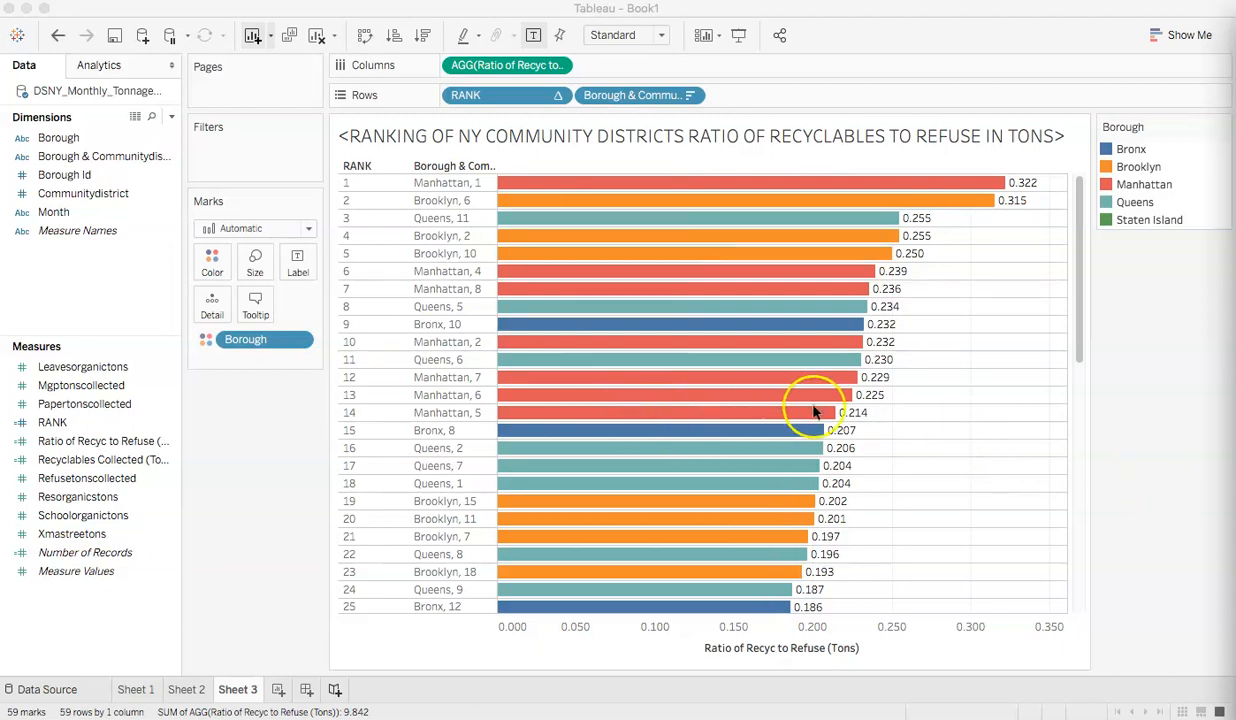
scroll(819, 408, "down", 8)
scroll(818, 412, "up", 6)
scroll(818, 410, "up", 3)
- Add a blank story and a new dashboard to the workbook
left_click(334, 689)
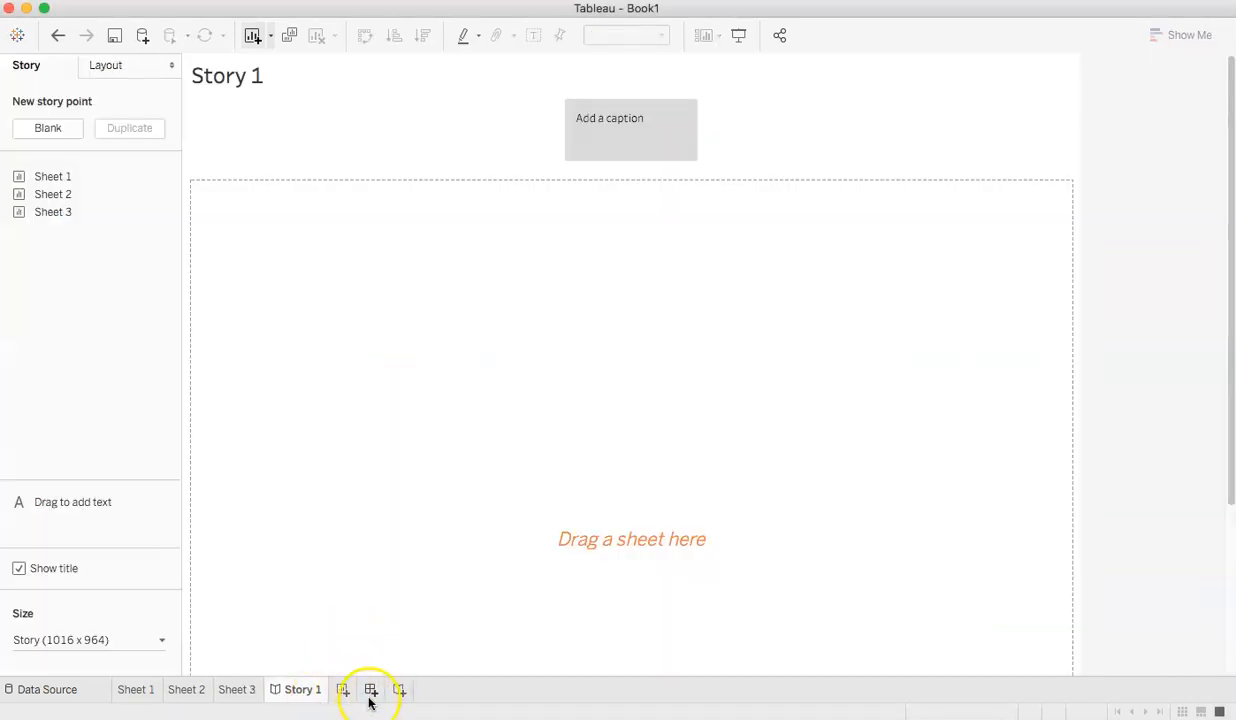
left_click(370, 691)
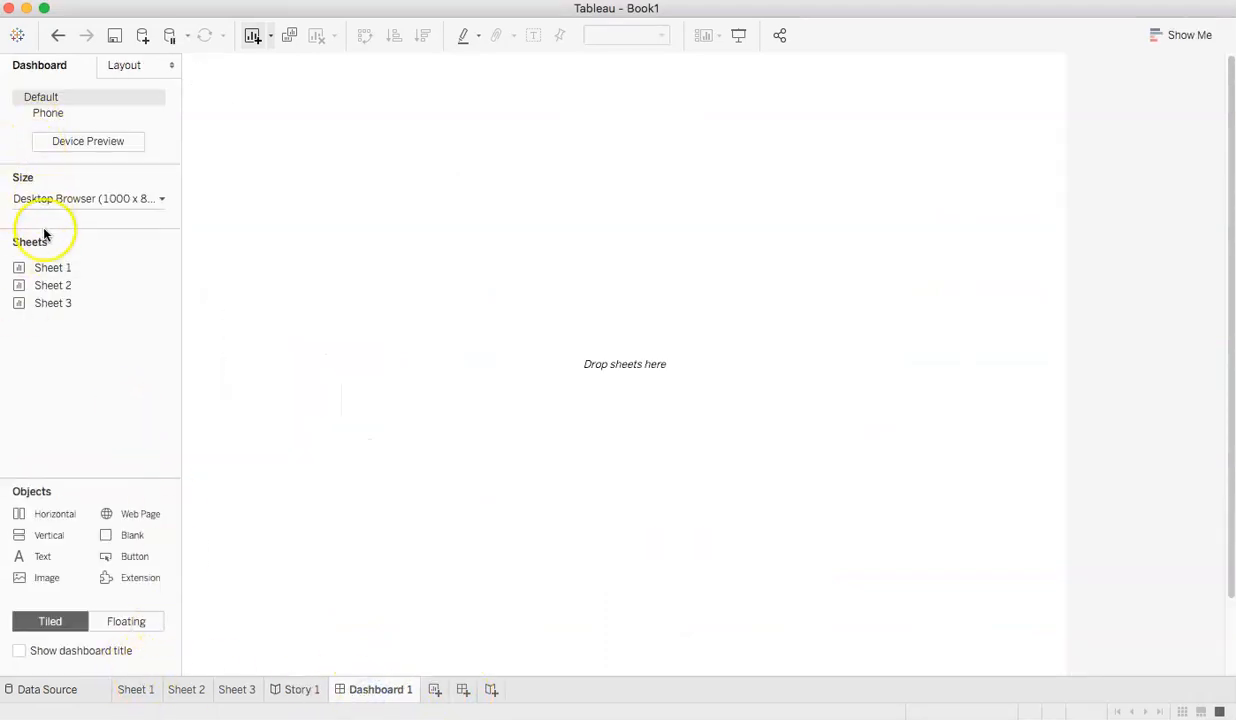
- Place Sheets 1, 2 and 3 on the dashboard, with Sheet 2 beside Sheet 1 and Sheet 3 below it, and return to Sheet 3
left_click_drag(50, 267, 312, 216)
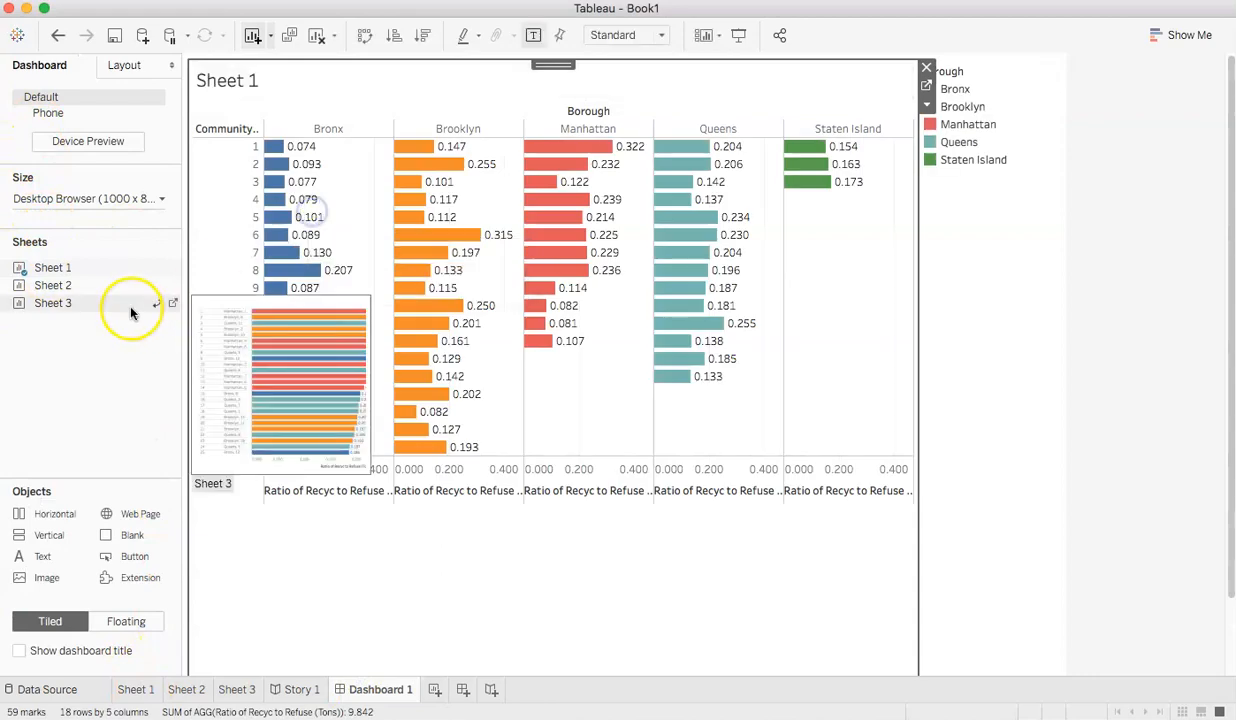
left_click_drag(327, 510, 318, 565)
left_click_drag(55, 308, 703, 698)
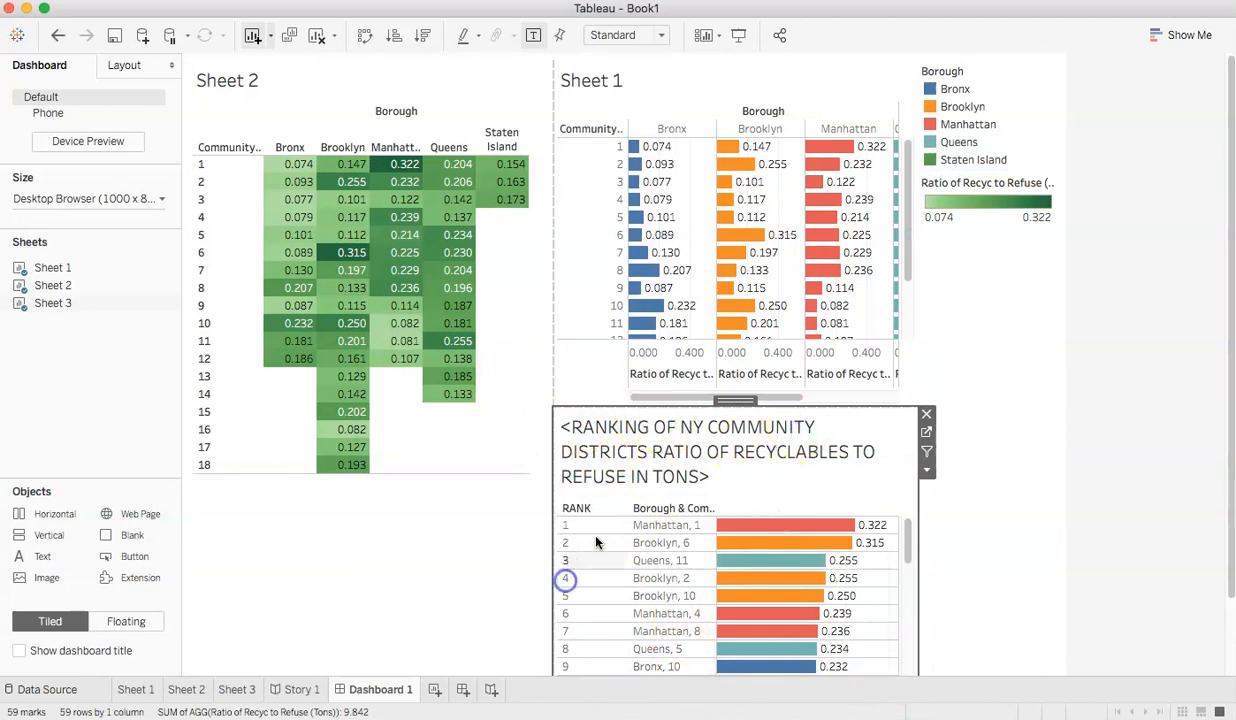
scroll(690, 640, "down", 10)
scroll(667, 474, "up", 10)
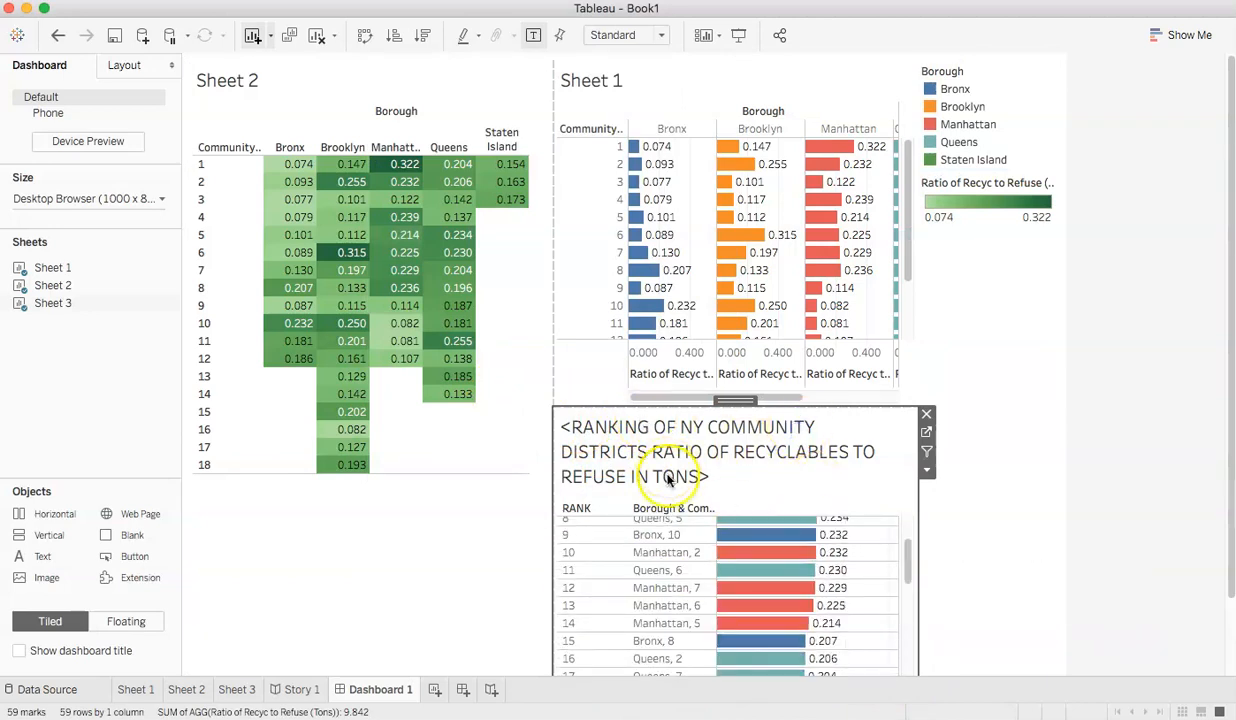
left_click(237, 689)
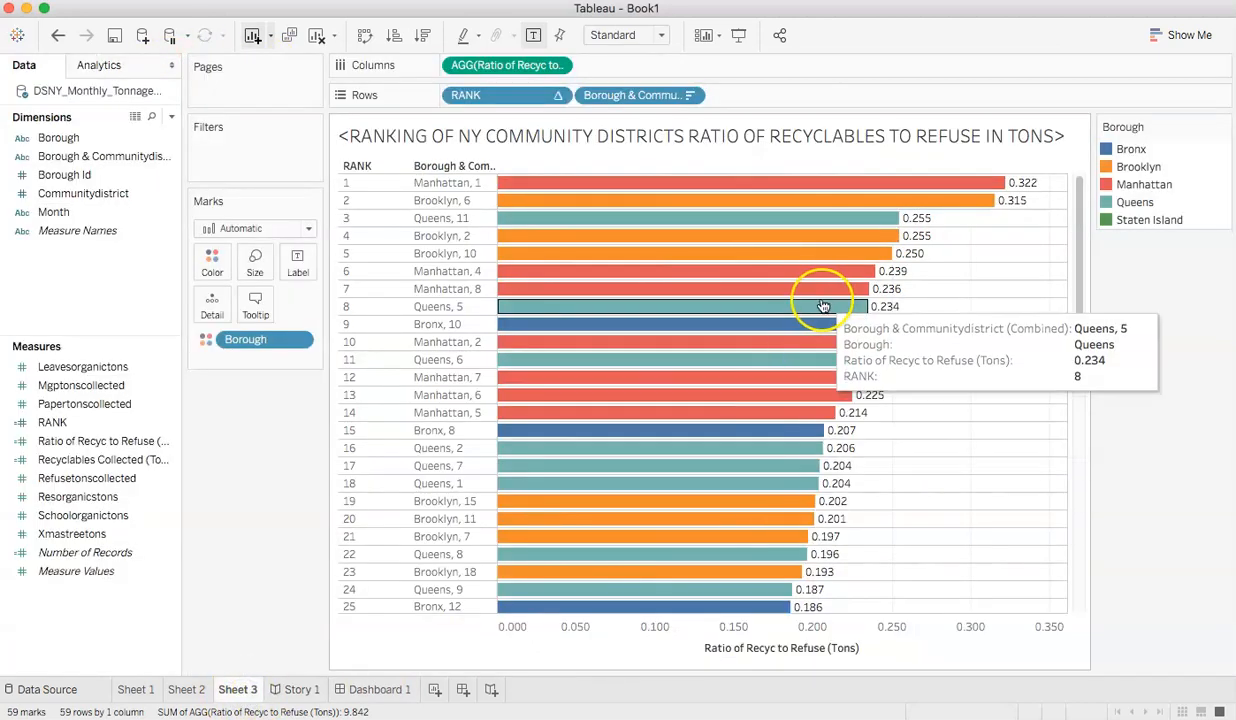